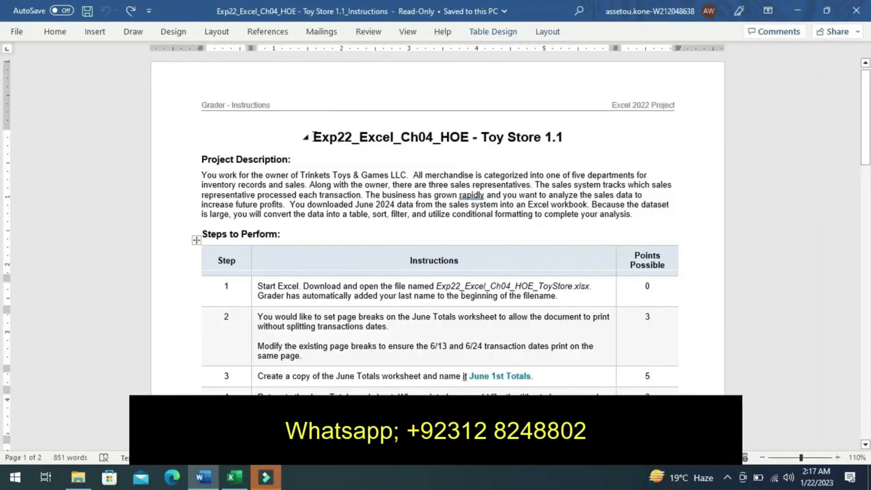
# Highlight the document title in yellow, then undo it so the title stays unhighlighted.
pyautogui.moveTo(313, 136); pyautogui.dragTo(564, 141)
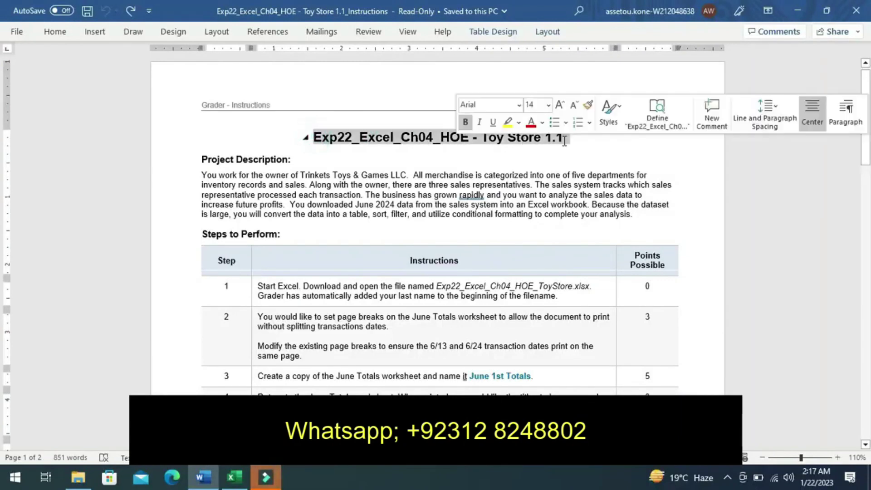
pyautogui.click(507, 123)
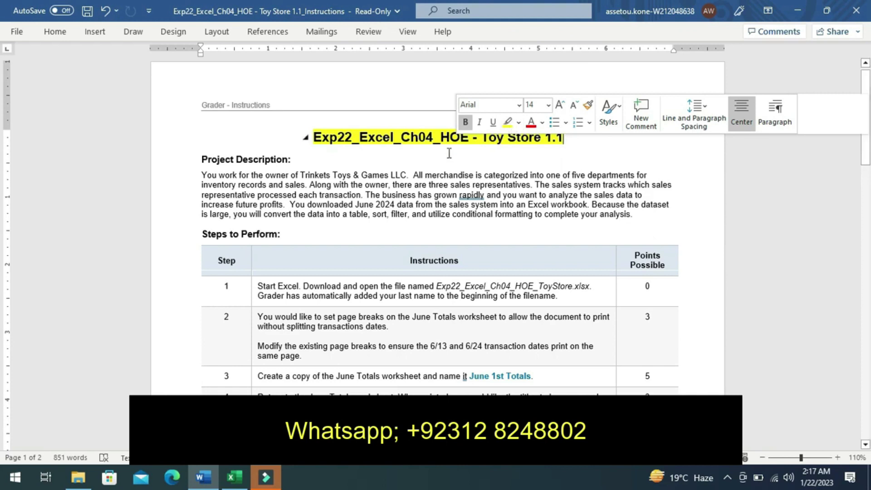
pyautogui.click(434, 161)
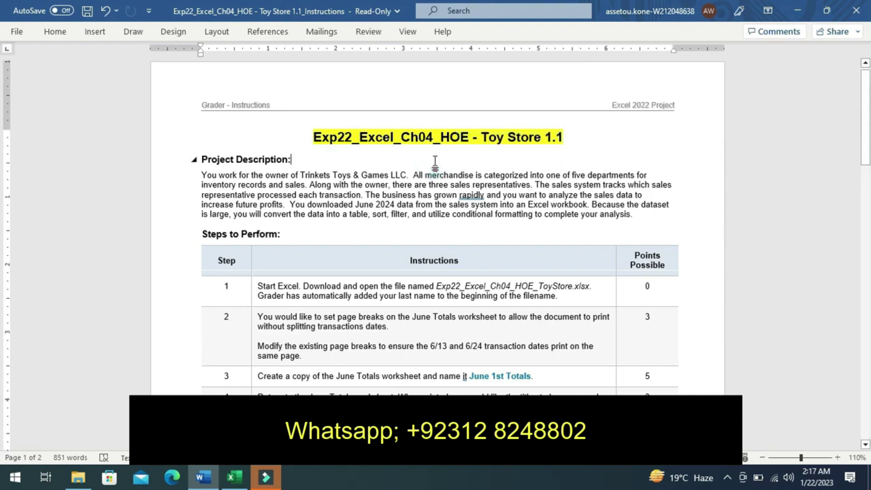
pyautogui.hotkey('ctrl', 'z')
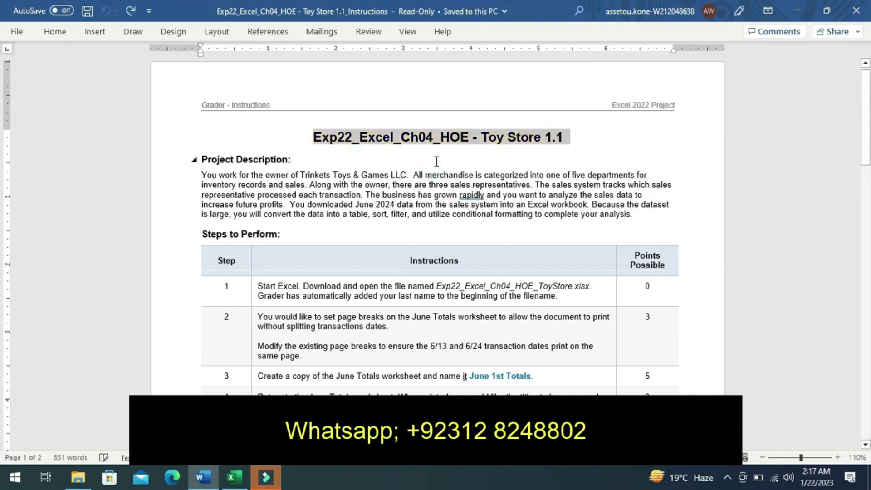
# Highlight the Step 1 instruction text in yellow.
pyautogui.click(251, 298)
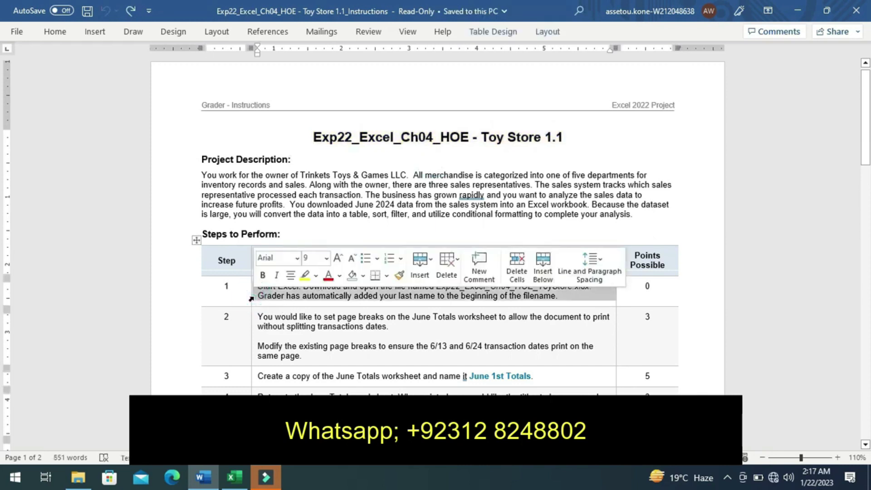
pyautogui.click(306, 275)
pyautogui.click(234, 301)
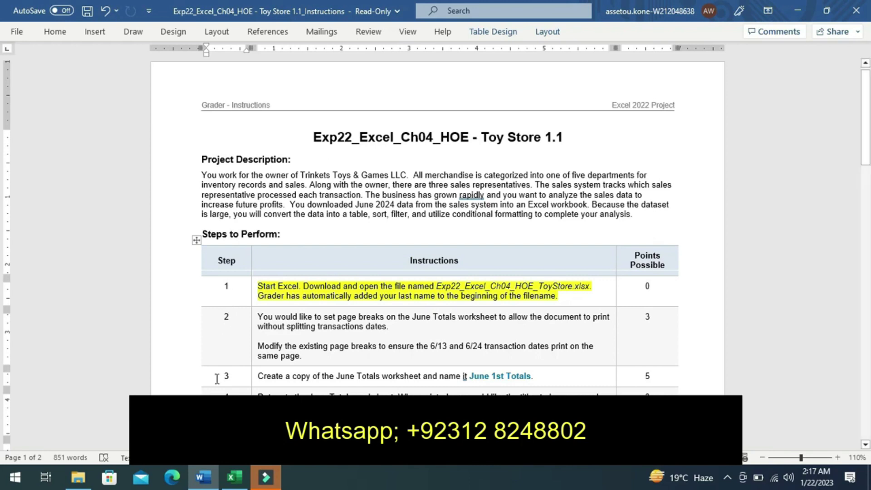
pyautogui.click(232, 477)
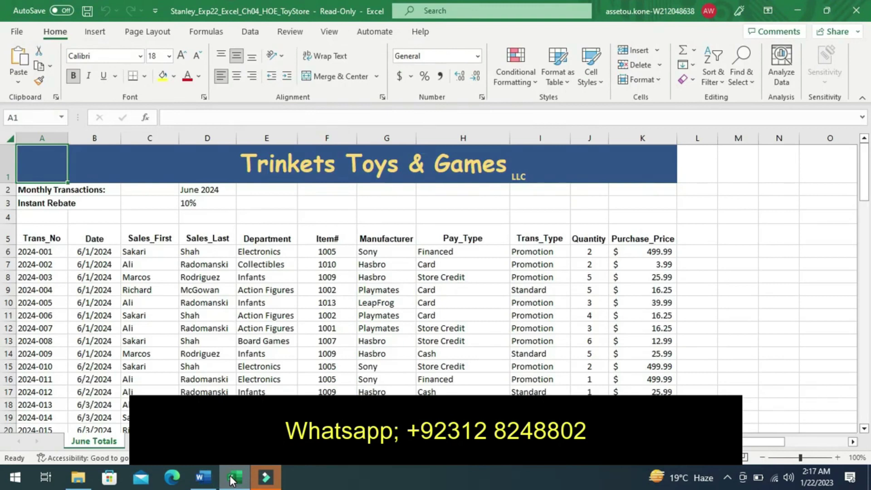
pyautogui.click(206, 477)
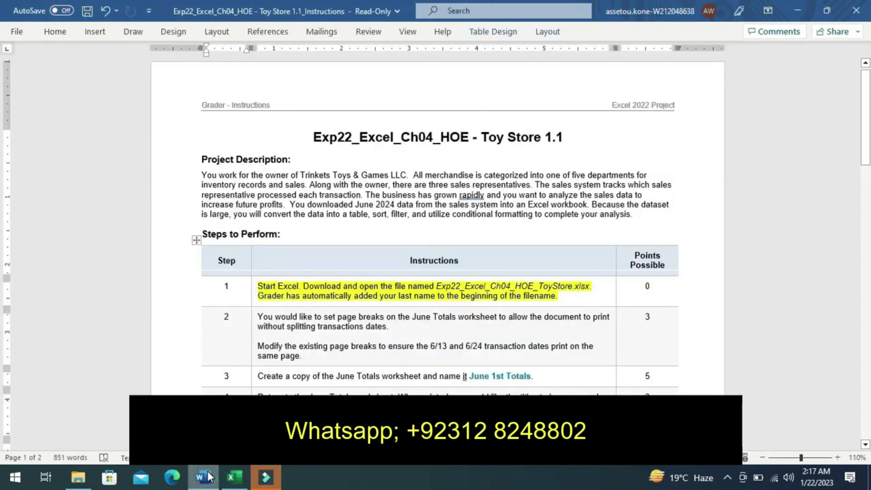
pyautogui.click(233, 477)
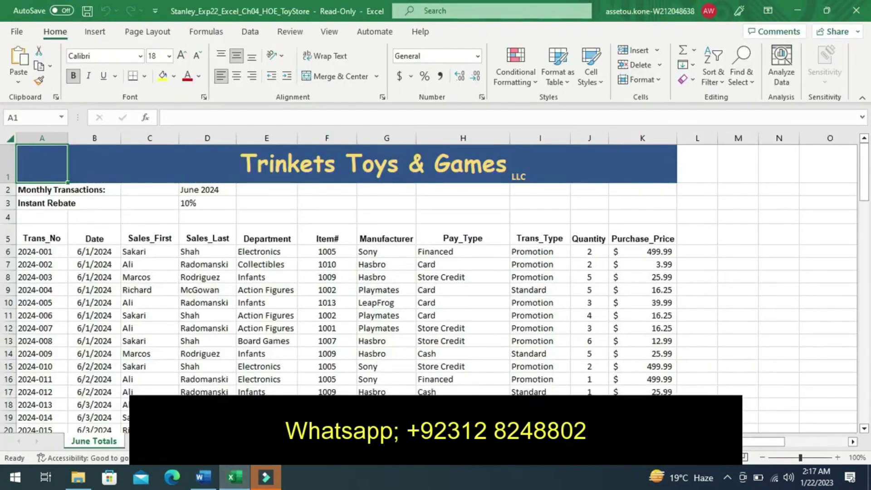
pyautogui.hotkey('ctrl', 'pagedown')
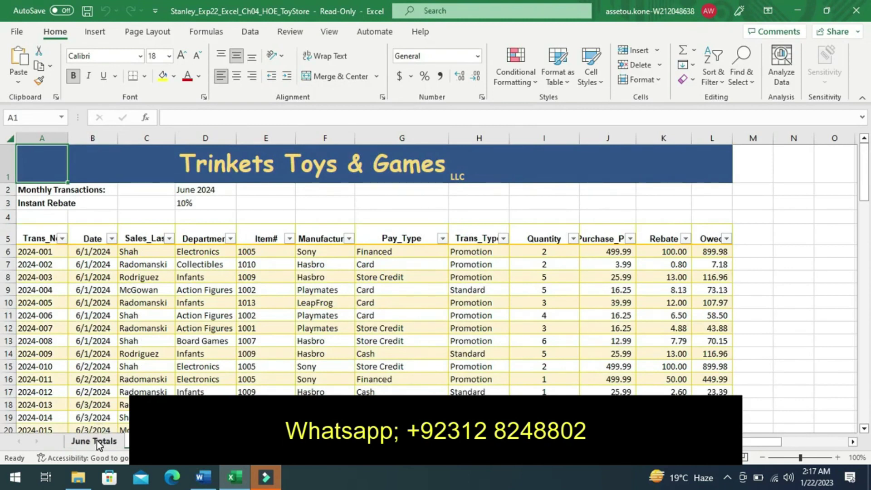
pyautogui.click(95, 441)
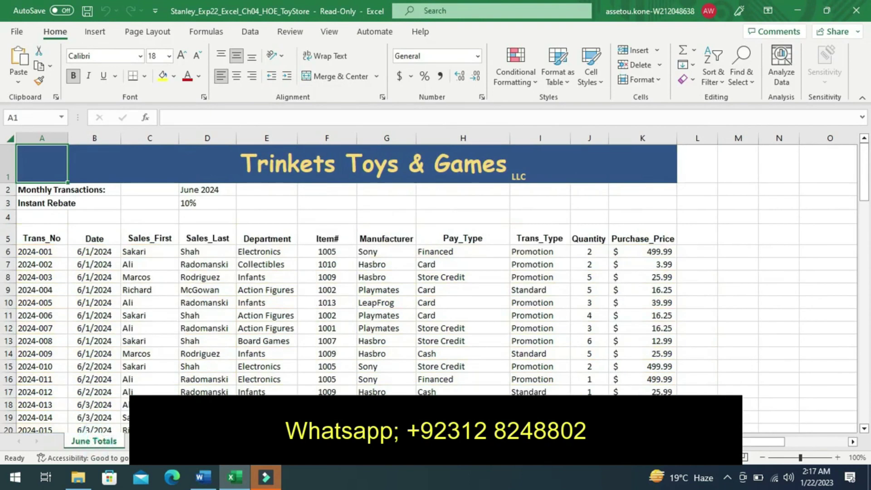
pyautogui.click(203, 477)
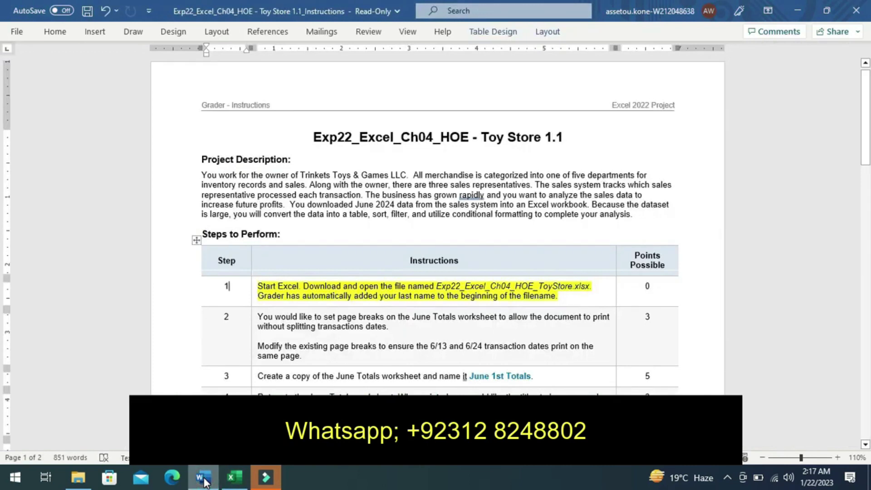
# Replace Step 1's yellow highlight with a yellow highlight on Step 2's page-break instructions.
pyautogui.hotkey('ctrl', 'z')
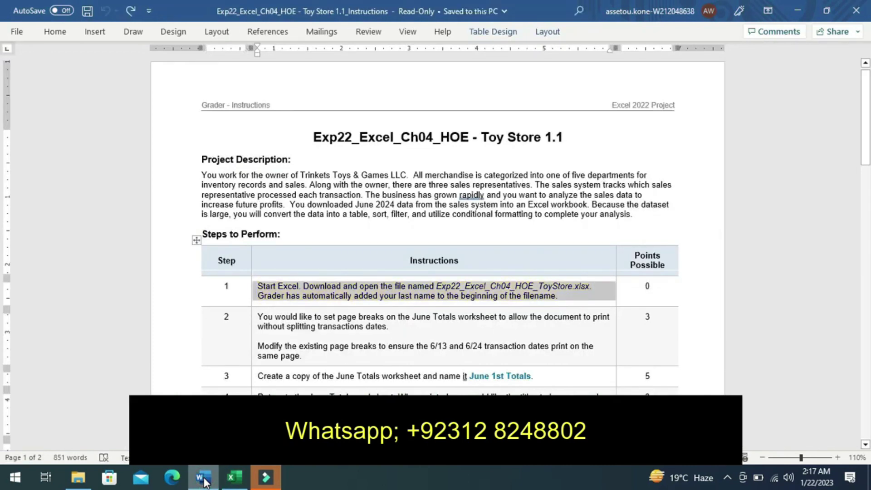
pyautogui.click(246, 352)
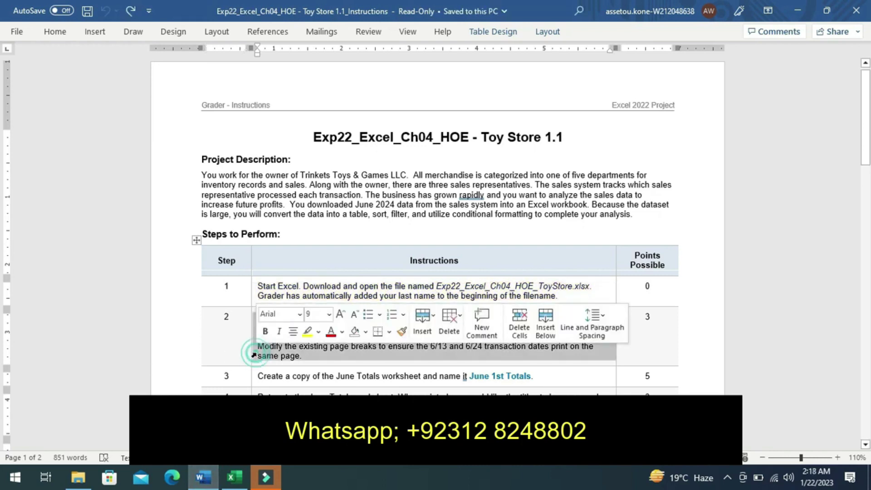
pyautogui.click(307, 331)
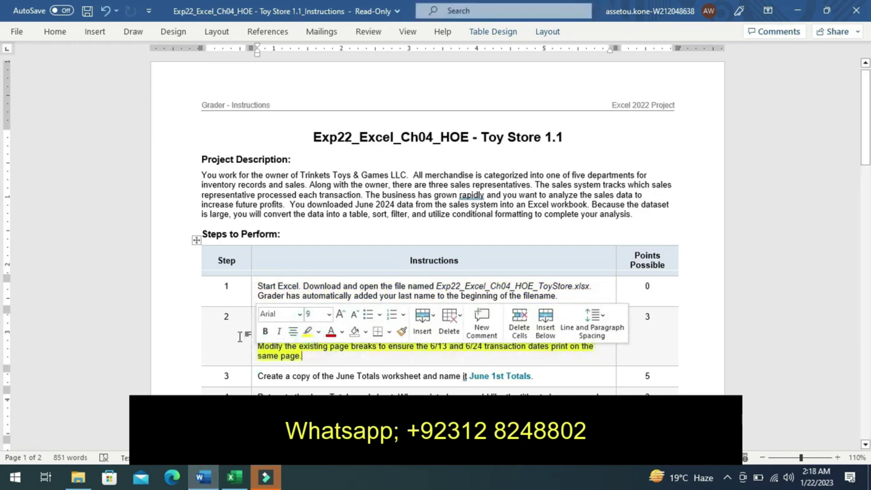
pyautogui.click(240, 336)
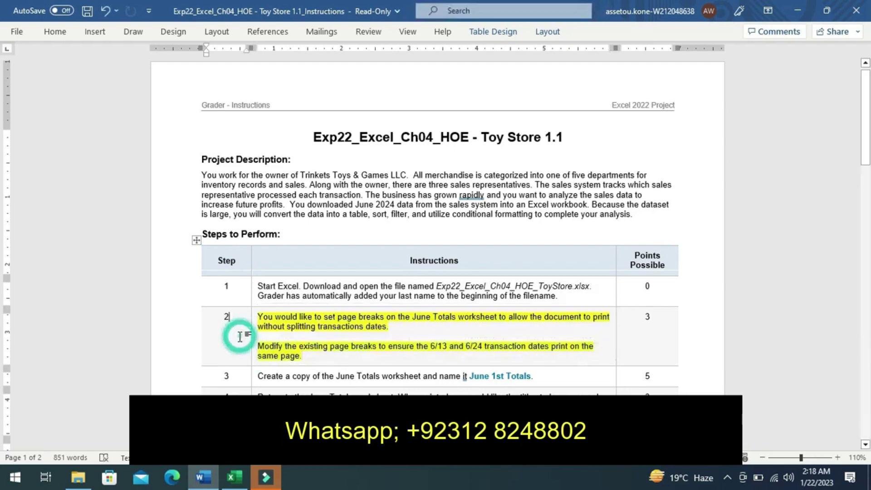
pyautogui.click(865, 444)
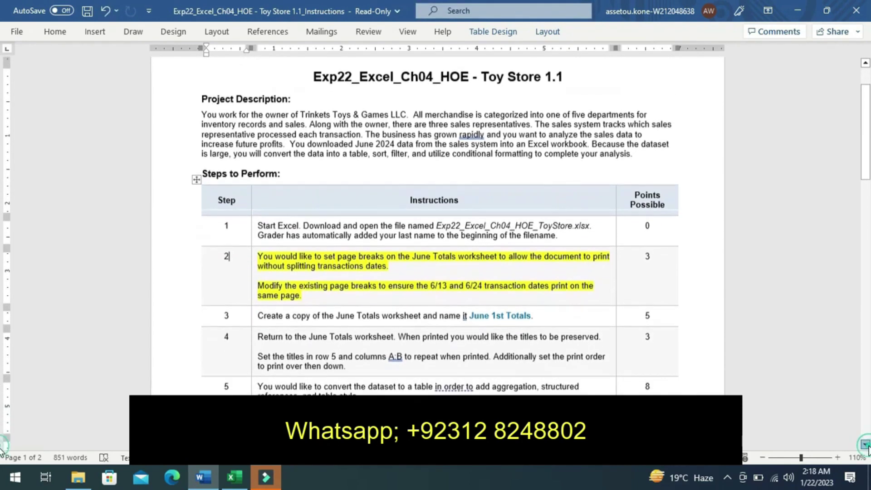
pyautogui.click(865, 444)
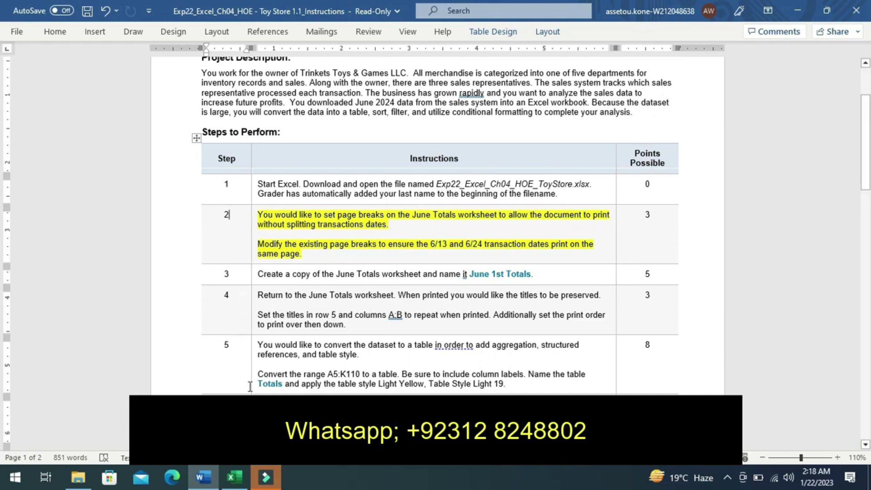
pyautogui.click(235, 477)
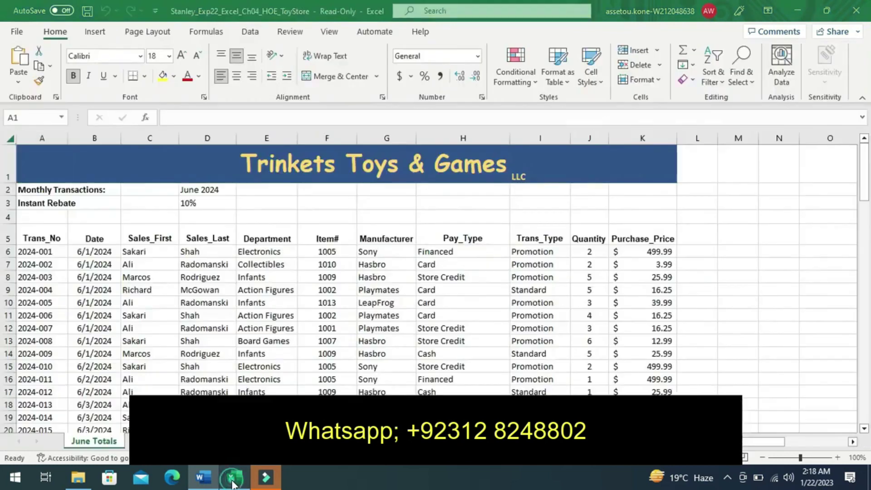
# Show June Totals in Page Break Preview and check the breaks near B45 (6/13/2024) and B77 (6/24/2024).
pyautogui.click(325, 32)
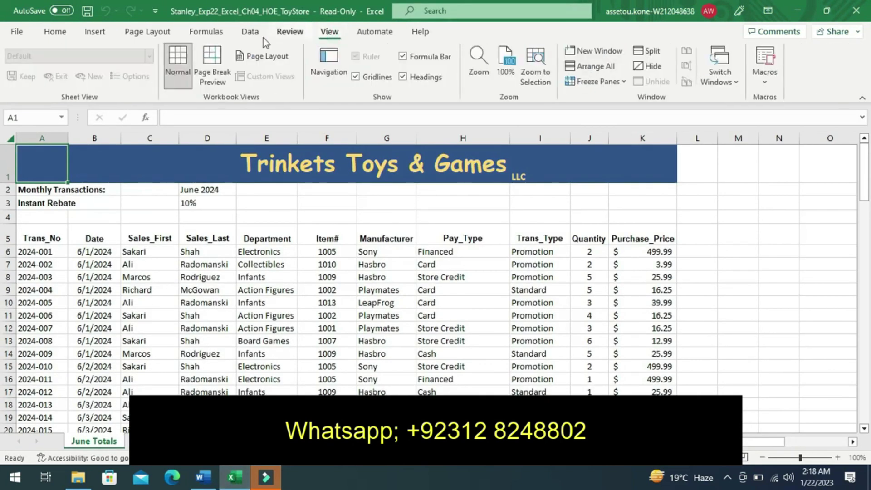
pyautogui.click(209, 64)
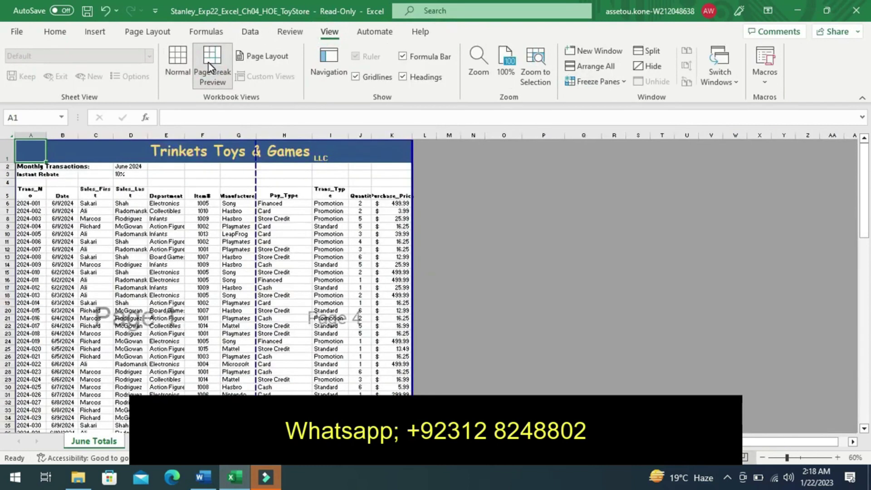
pyautogui.click(865, 286)
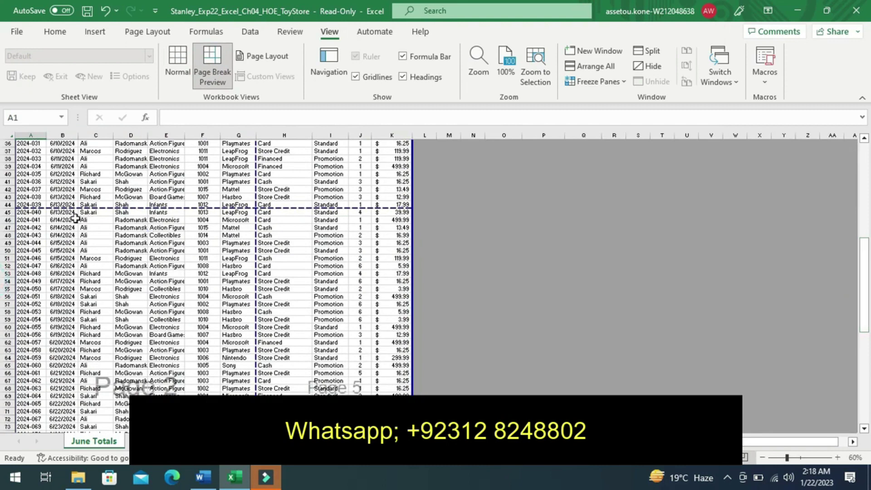
pyautogui.click(52, 213)
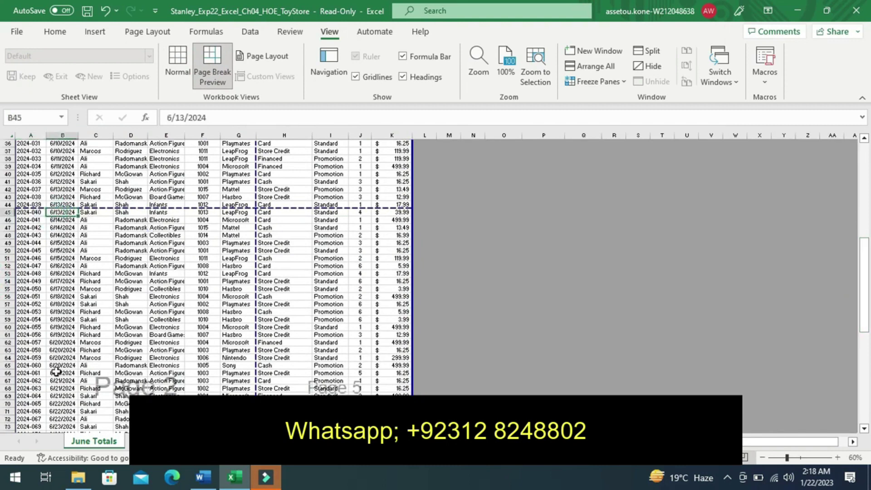
pyautogui.click(864, 428)
pyautogui.click(864, 428)
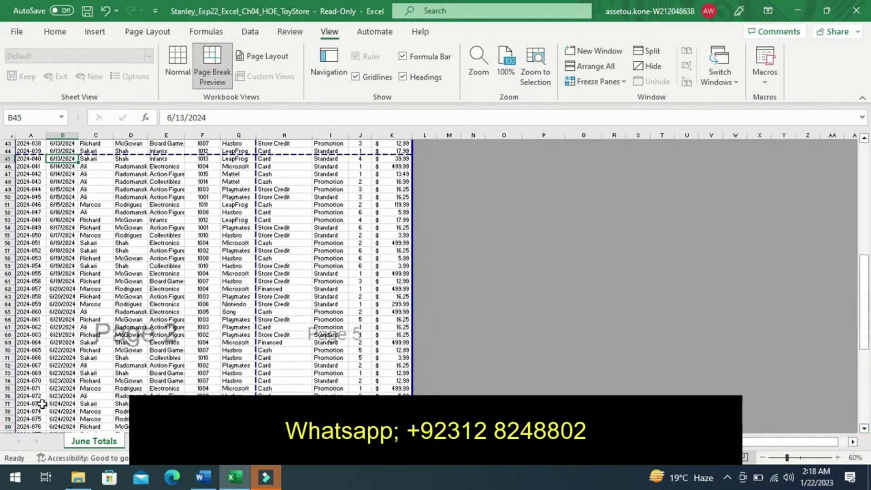
pyautogui.click(59, 403)
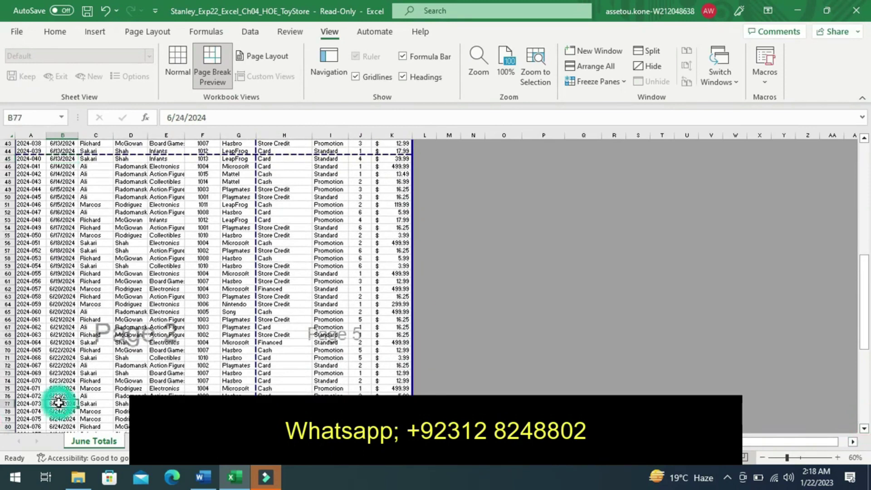
pyautogui.click(60, 158)
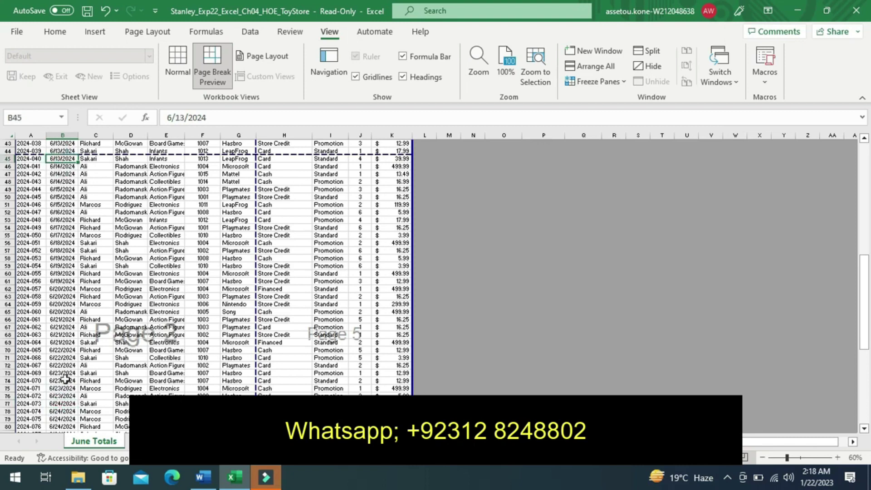
pyautogui.click(57, 403)
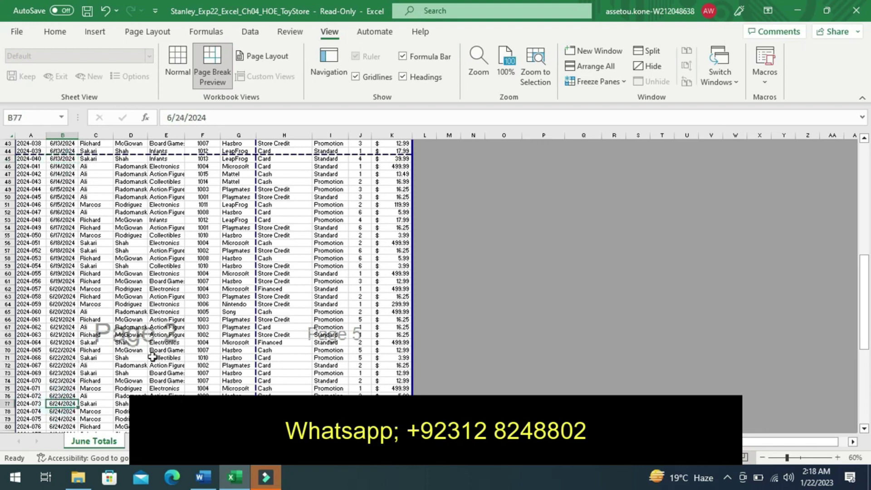
# Consult the instructions, then return the June Totals sheet to Normal view.
pyautogui.click(203, 477)
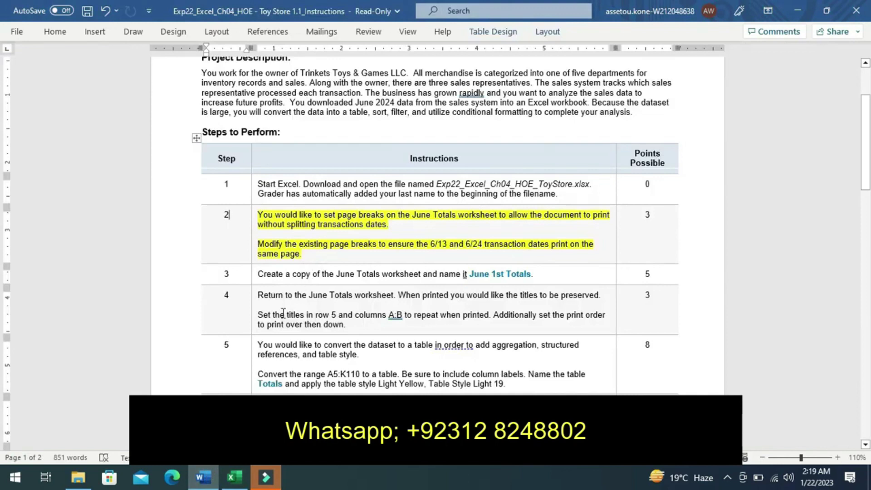
pyautogui.click(230, 479)
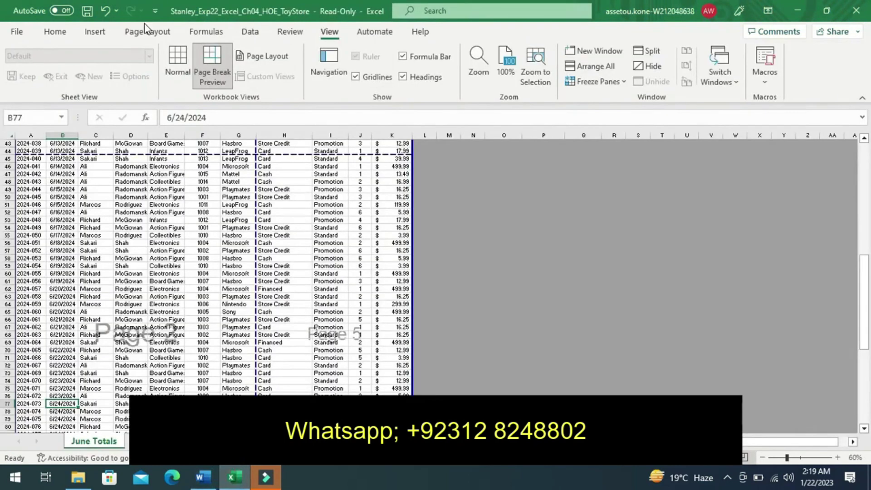
pyautogui.click(177, 59)
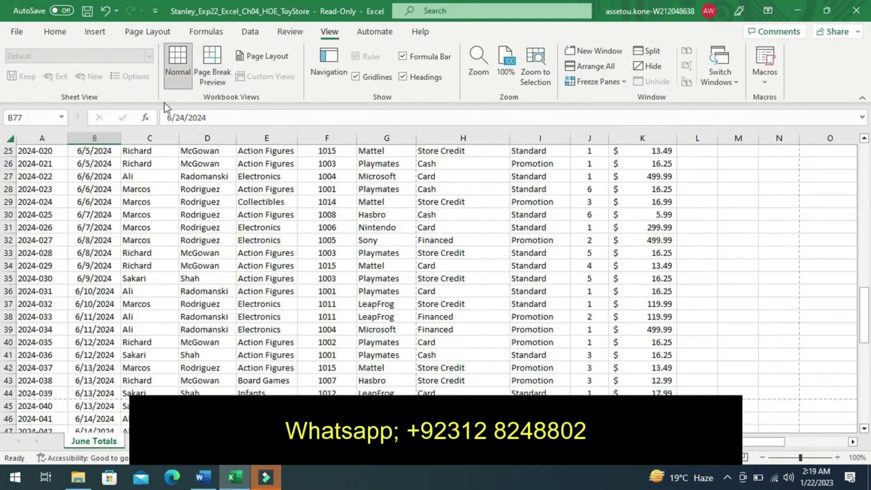
pyautogui.click(211, 483)
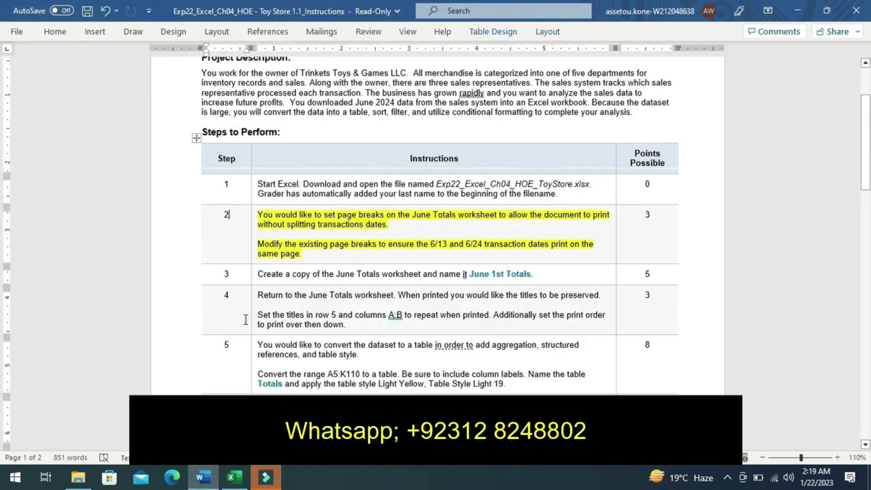
# Move the yellow highlight from Step 2 to Step 3's instruction about copying June Totals as June 1st Totals.
pyautogui.hotkey('ctrl', 'z')
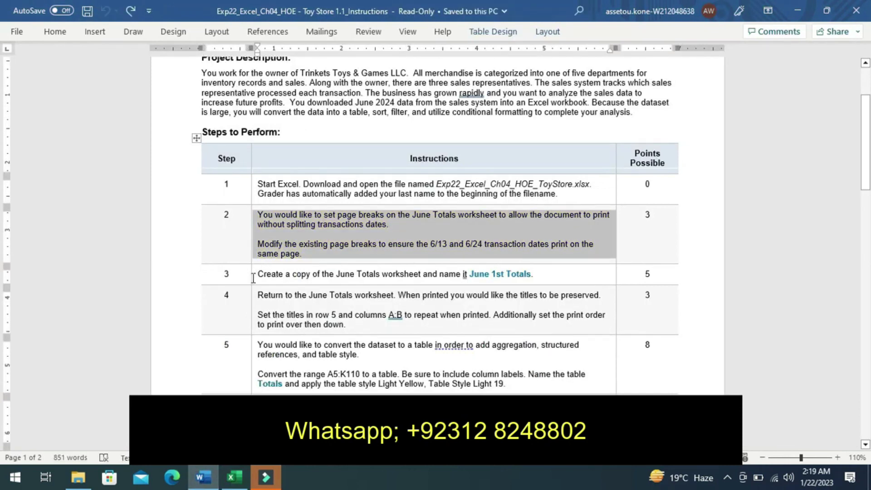
pyautogui.click(252, 280)
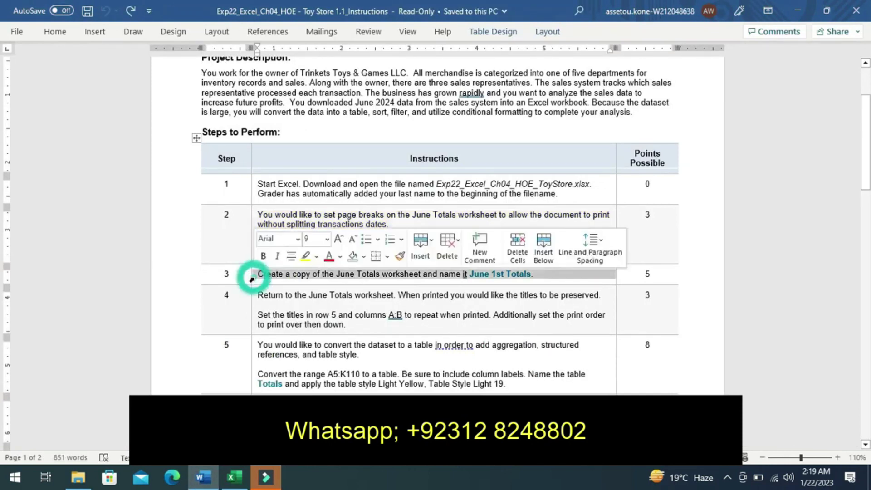
pyautogui.click(304, 257)
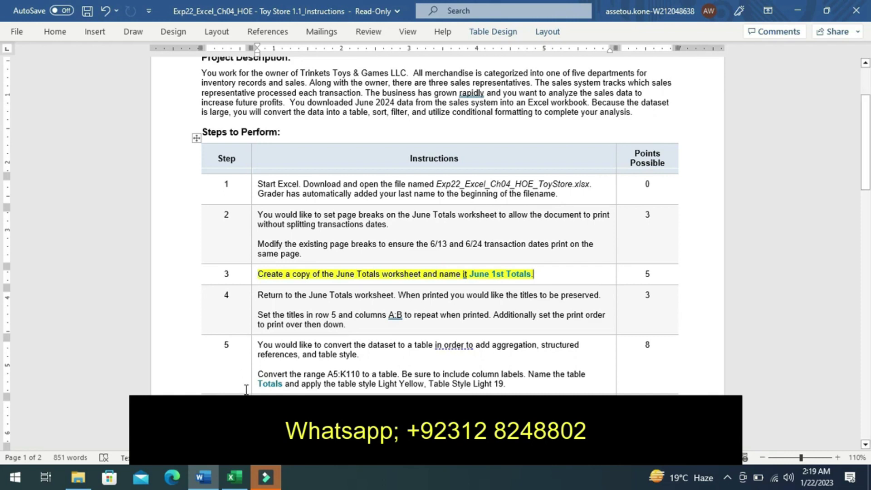
pyautogui.click(232, 476)
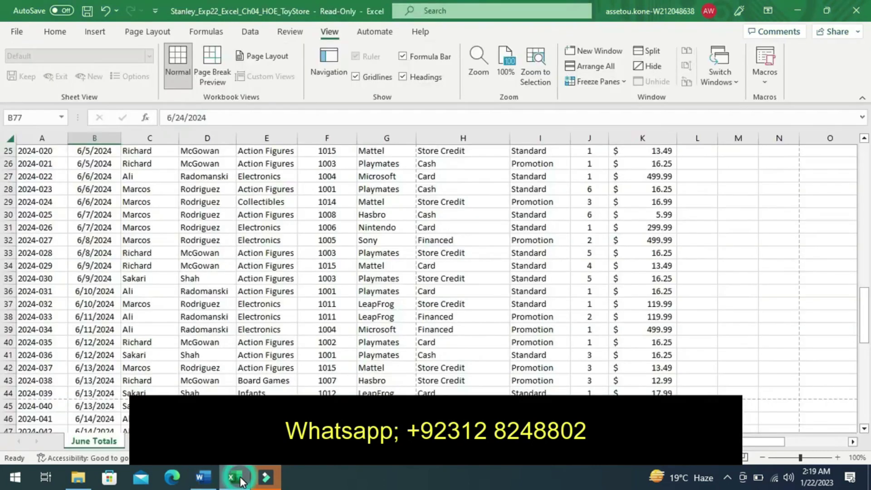
# Create a copy of the June Totals sheet, producing June Totals (2).
pyautogui.rightClick(105, 442)
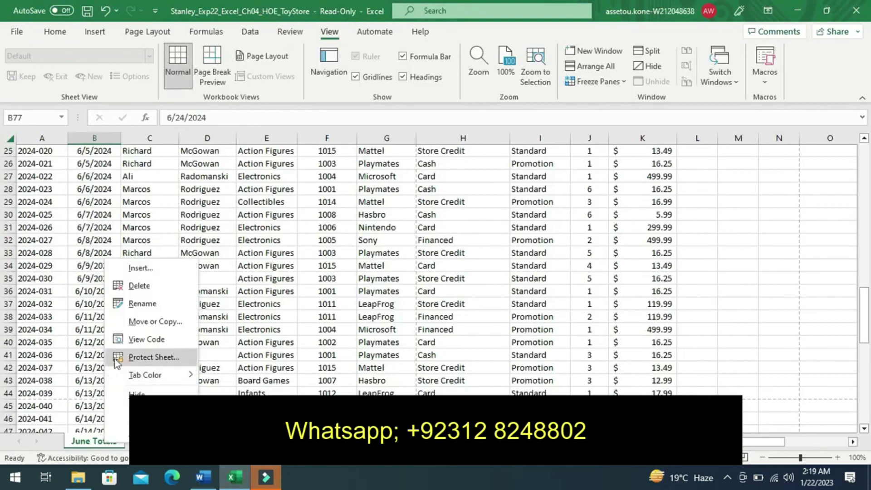
pyautogui.click(144, 322)
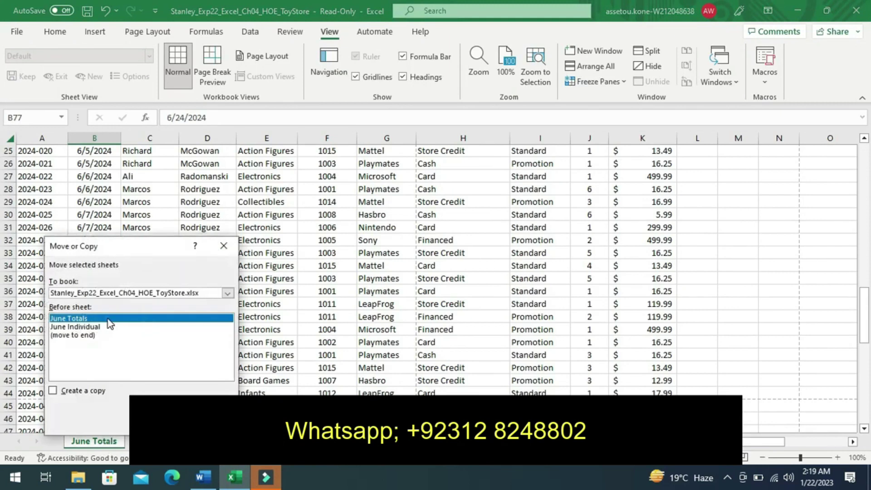
pyautogui.doubleClick(109, 320)
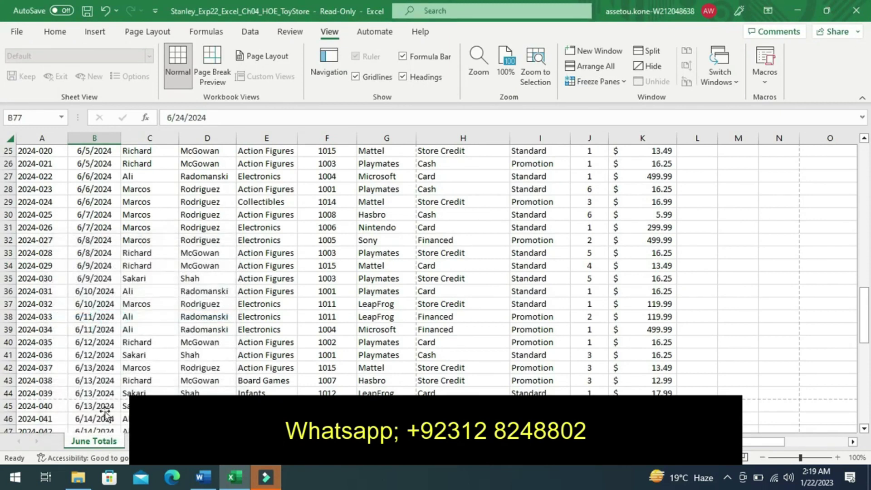
pyautogui.rightClick(107, 444)
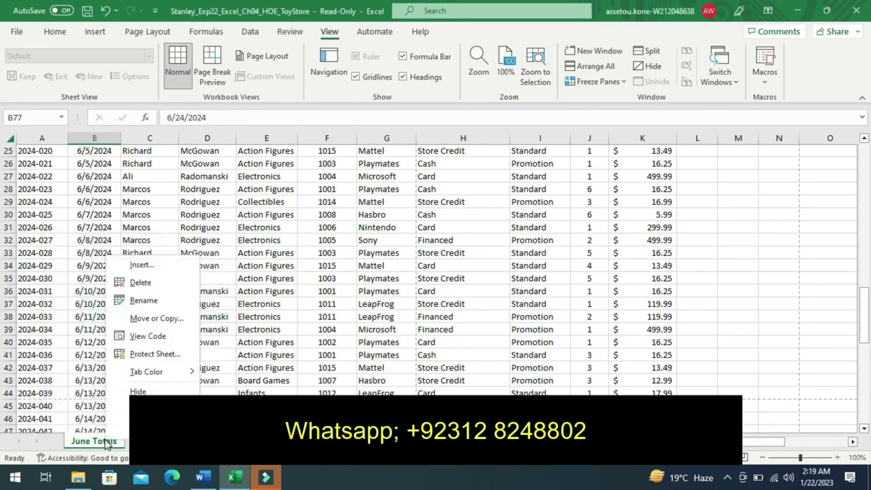
pyautogui.click(151, 324)
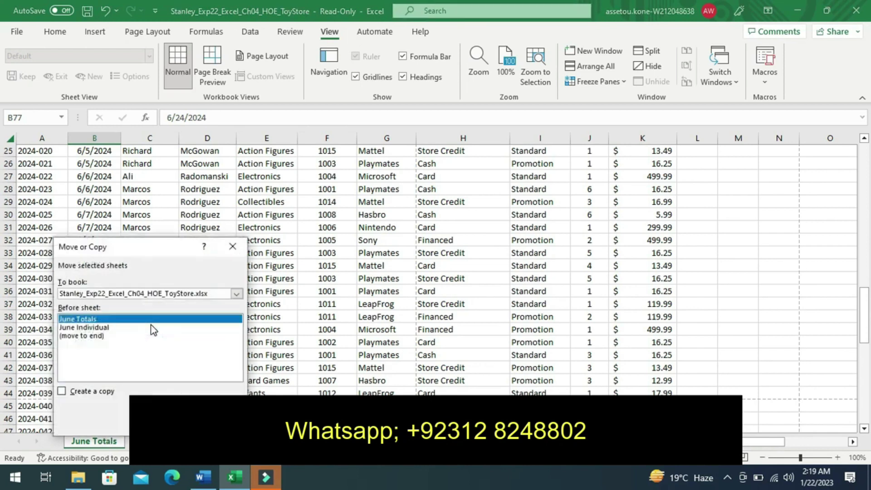
pyautogui.click(63, 391)
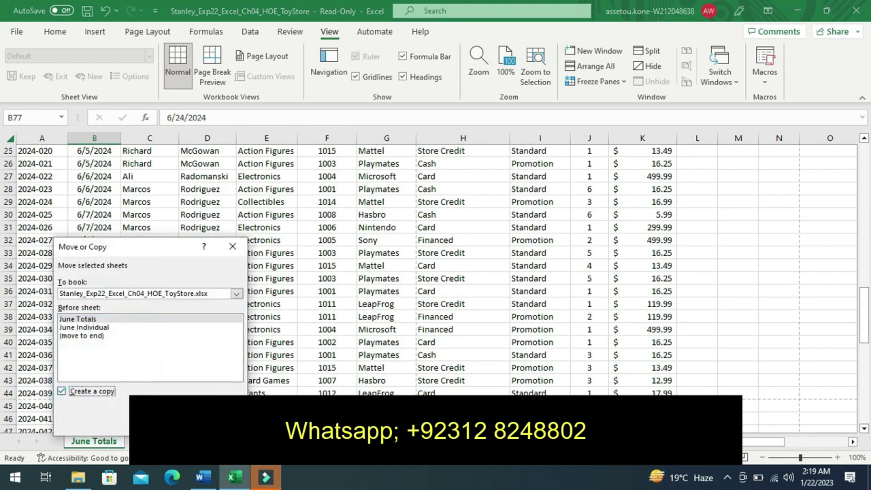
pyautogui.press('Return')
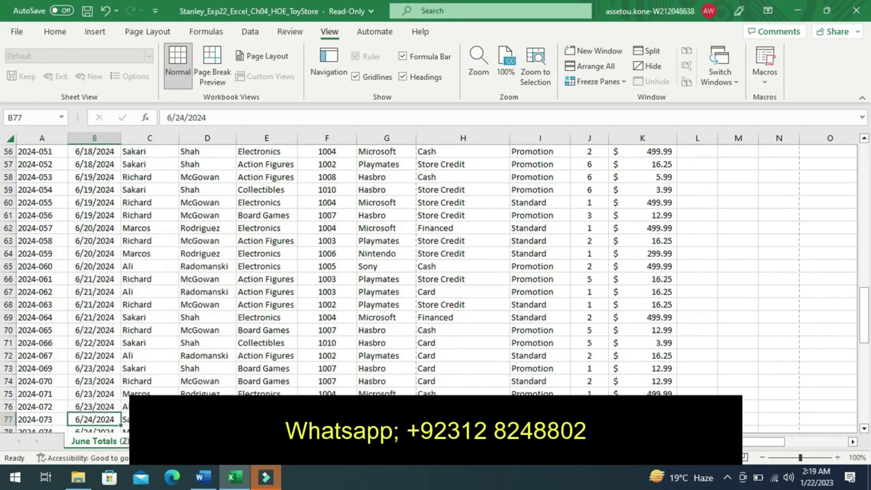
# Start renaming the copy and select the name 'June 1st Totals' in the Word instructions.
pyautogui.doubleClick(121, 438)
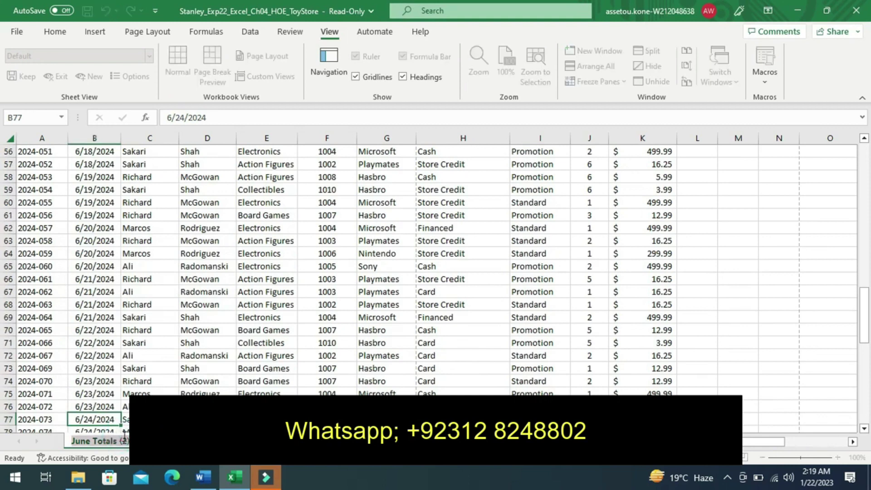
pyautogui.press('Home')
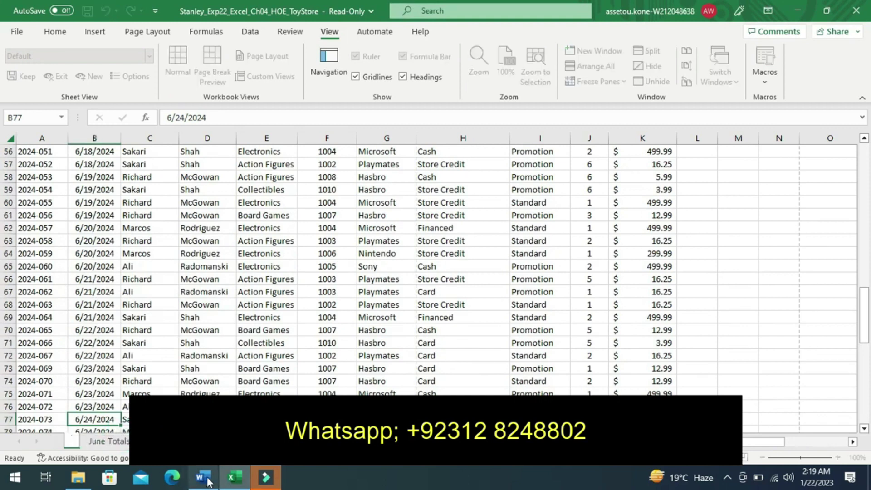
pyautogui.click(207, 477)
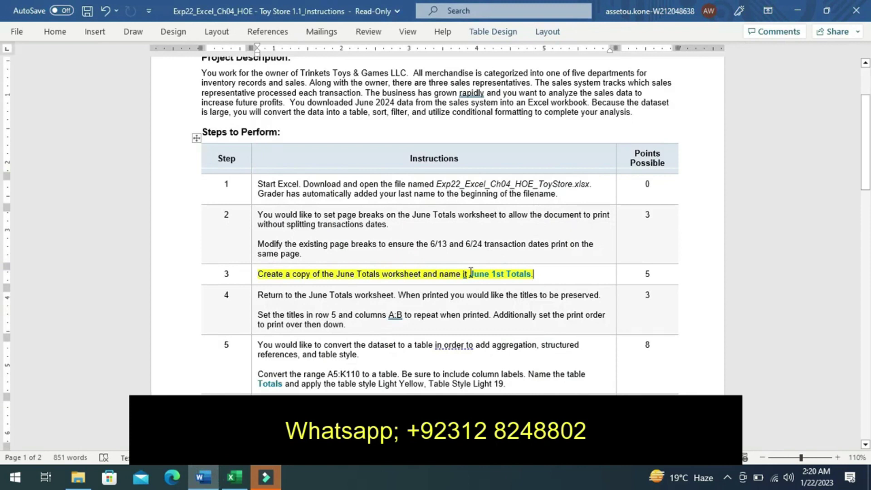
pyautogui.moveTo(471, 274); pyautogui.dragTo(519, 277)
pyautogui.hotkey('ctrl', 'c')
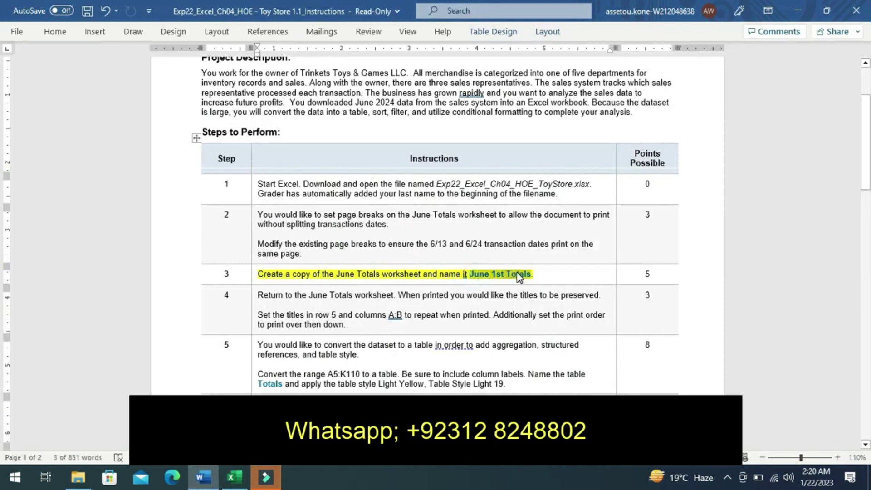
# Paste 'June 1st Totals' as the copied sheet's tab name and verify the renamed tab.
pyautogui.click(236, 477)
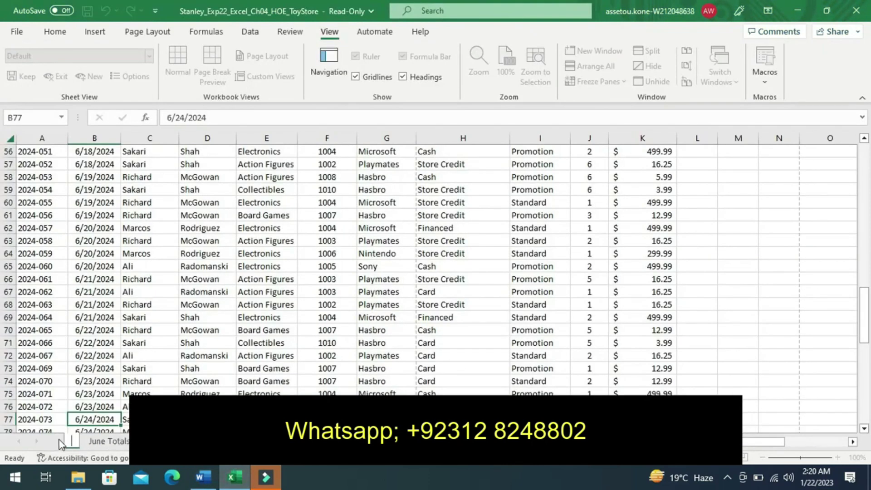
pyautogui.doubleClick(73, 441)
pyautogui.hotkey('ctrl', 'v')
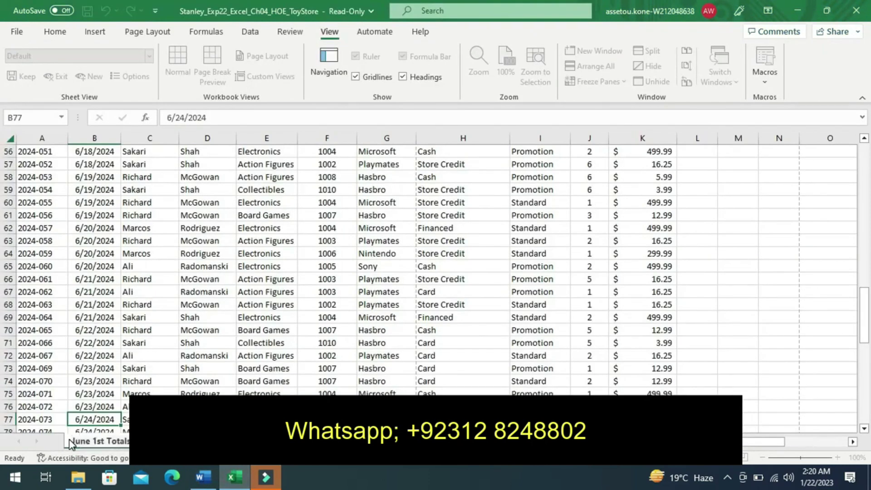
pyautogui.press('Return')
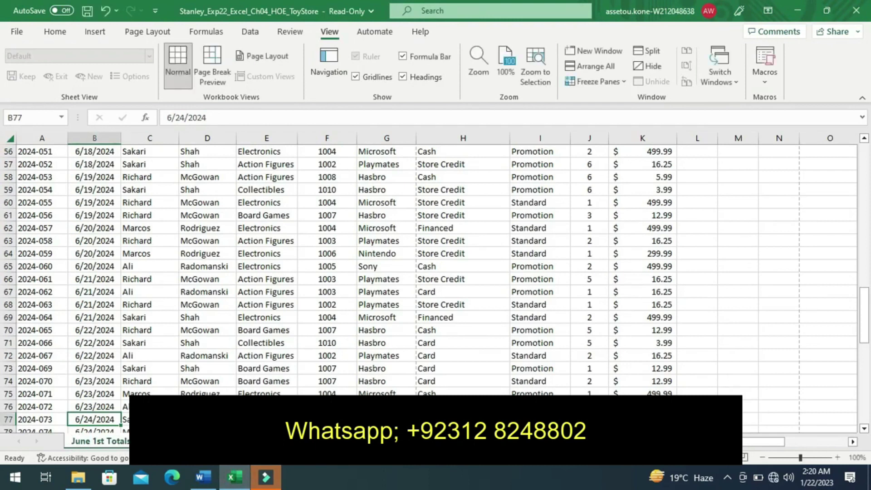
pyautogui.click(207, 476)
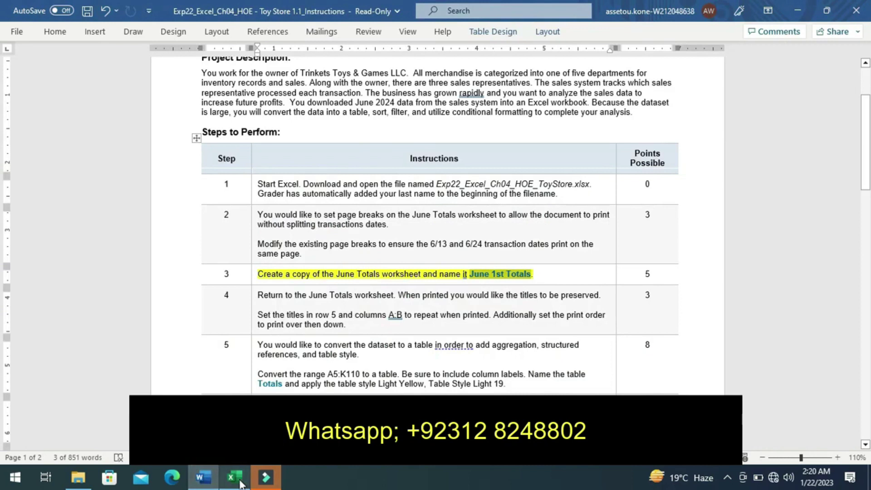
pyautogui.click(231, 478)
pyautogui.click(86, 444)
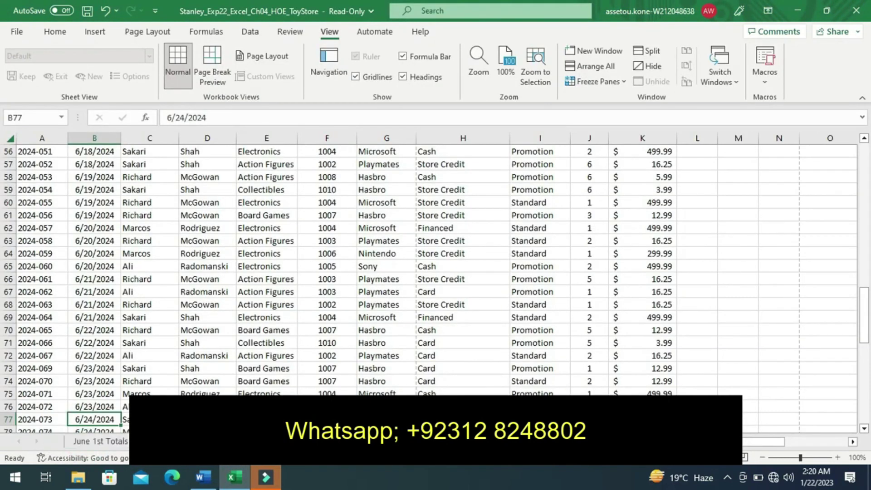
pyautogui.click(203, 476)
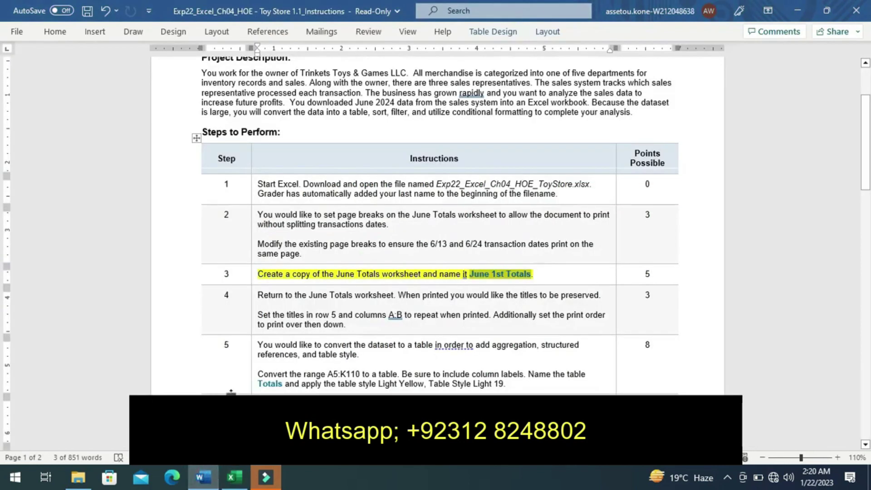
# Move the yellow highlight from Step 3 to Step 4's print-titles instructions.
pyautogui.hotkey('ctrl', 'z')
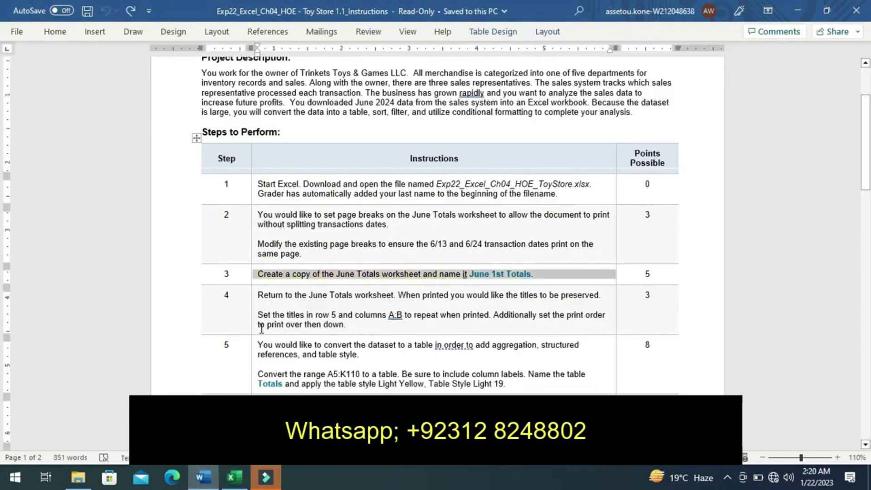
pyautogui.click(253, 324)
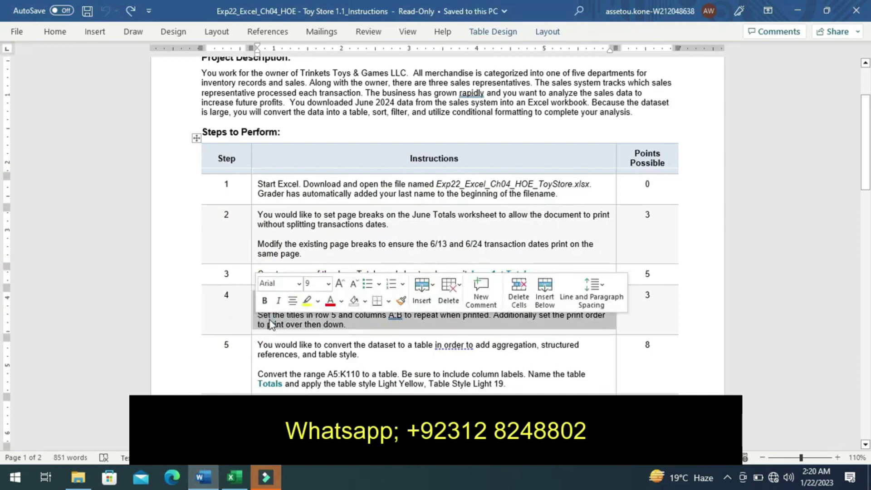
pyautogui.click(306, 300)
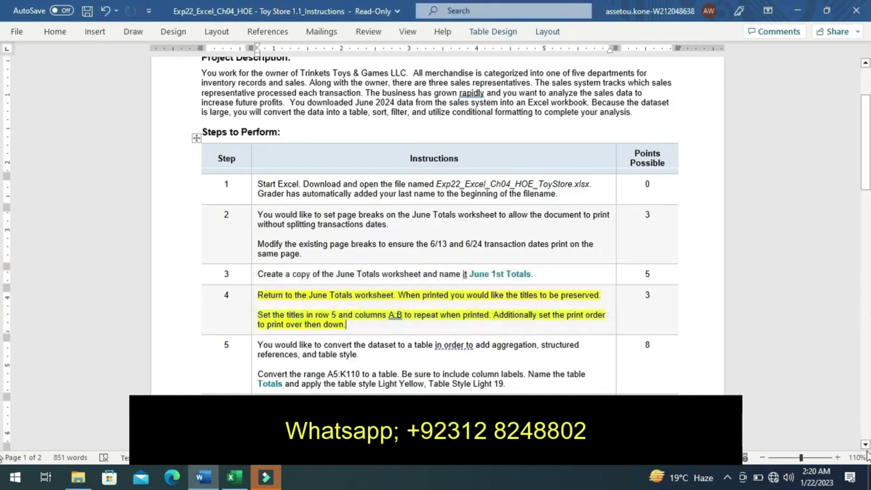
pyautogui.click(865, 445)
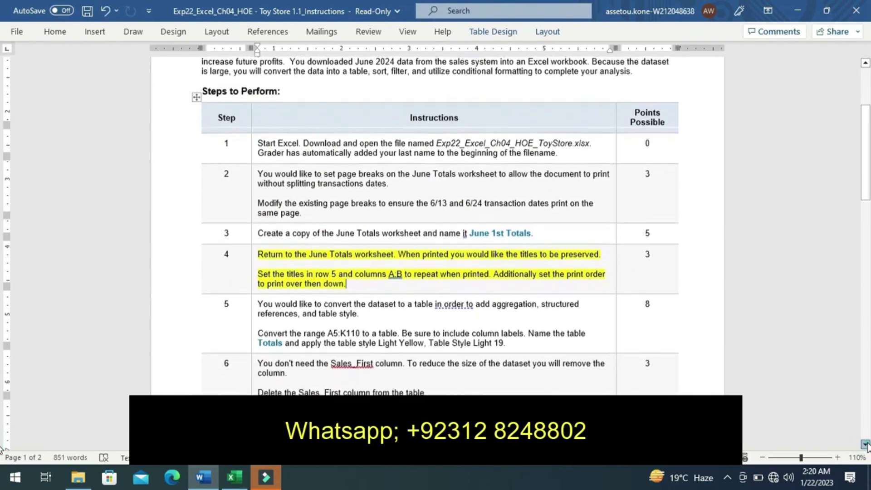
pyautogui.click(865, 444)
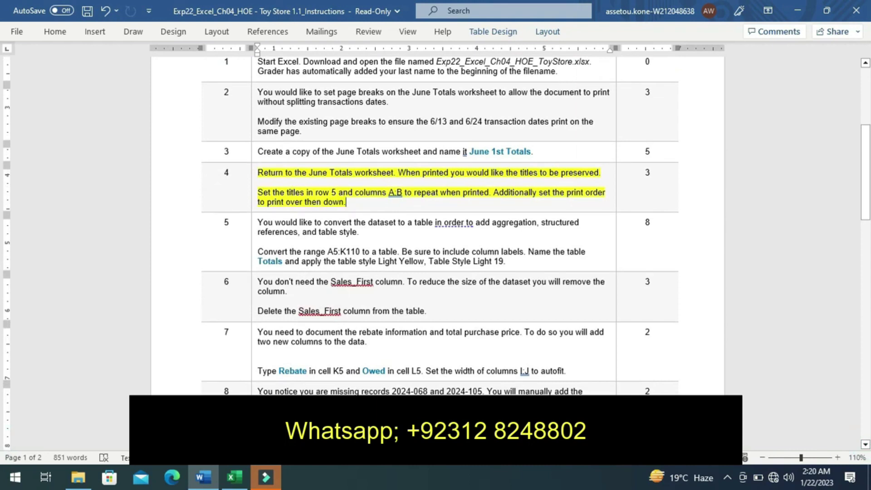
pyautogui.click(234, 476)
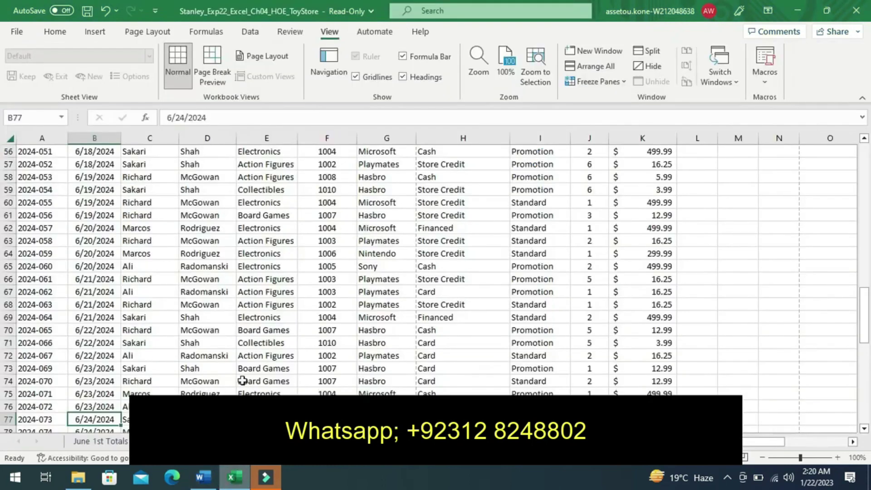
# Turn on printing of row and column headings in Page Setup's Print Titles settings.
pyautogui.click(55, 34)
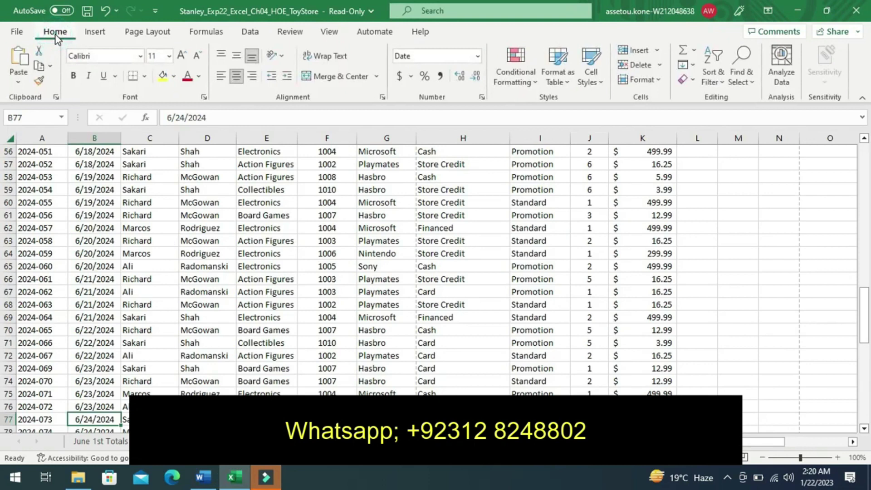
pyautogui.click(289, 32)
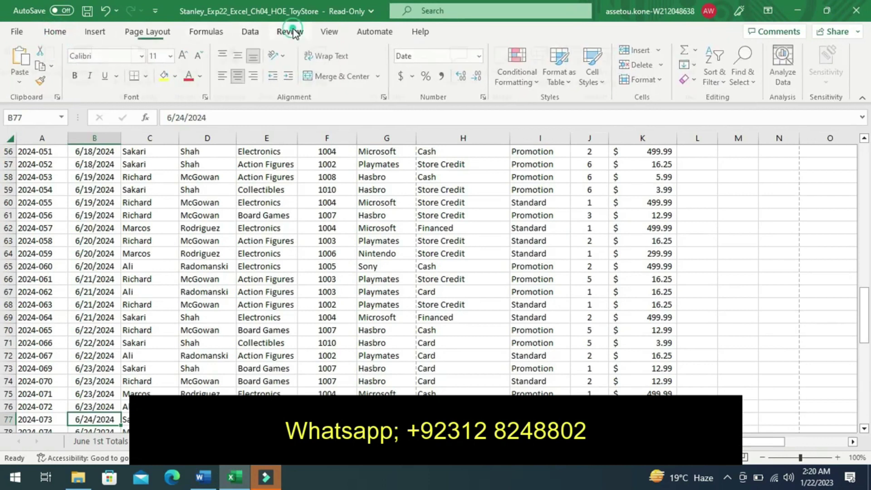
pyautogui.click(249, 32)
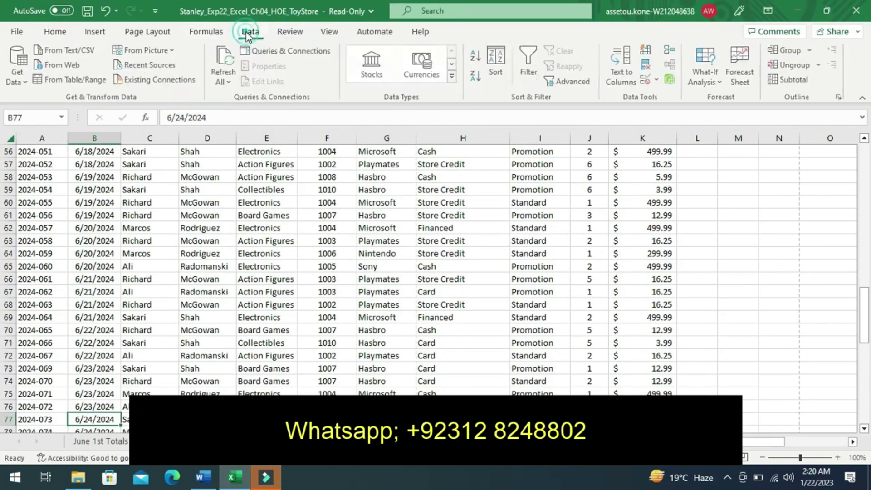
pyautogui.click(173, 32)
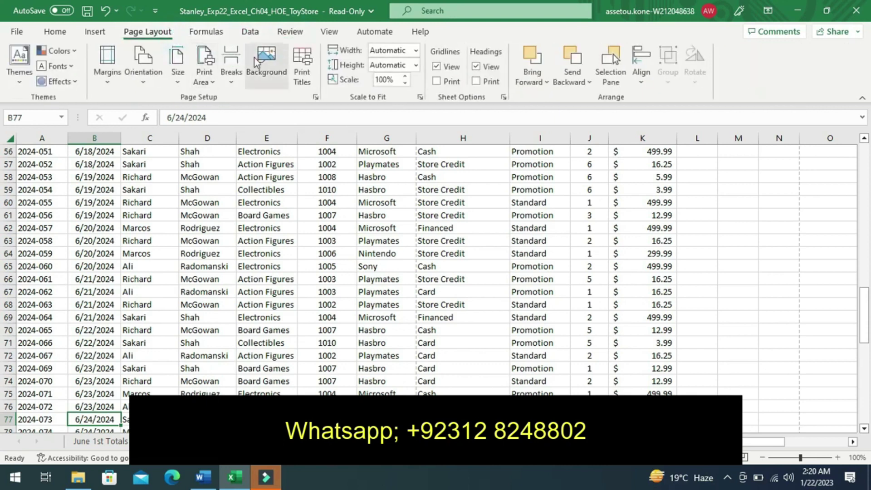
pyautogui.click(299, 72)
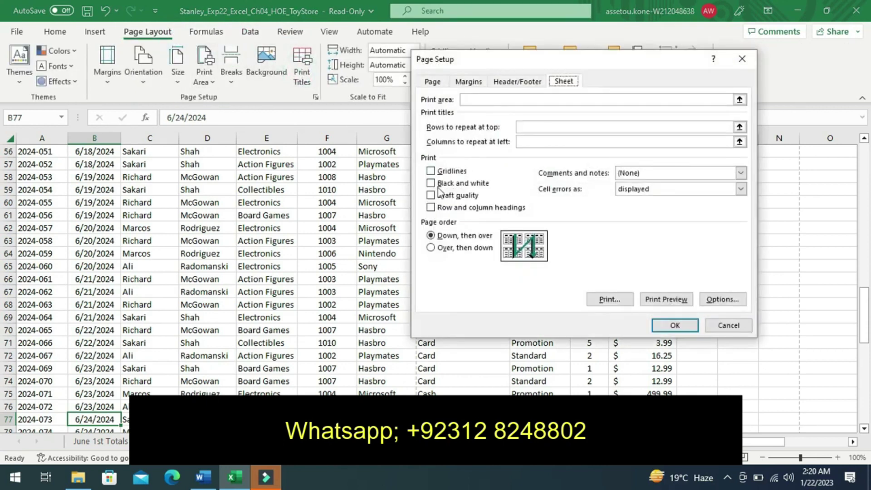
pyautogui.click(431, 208)
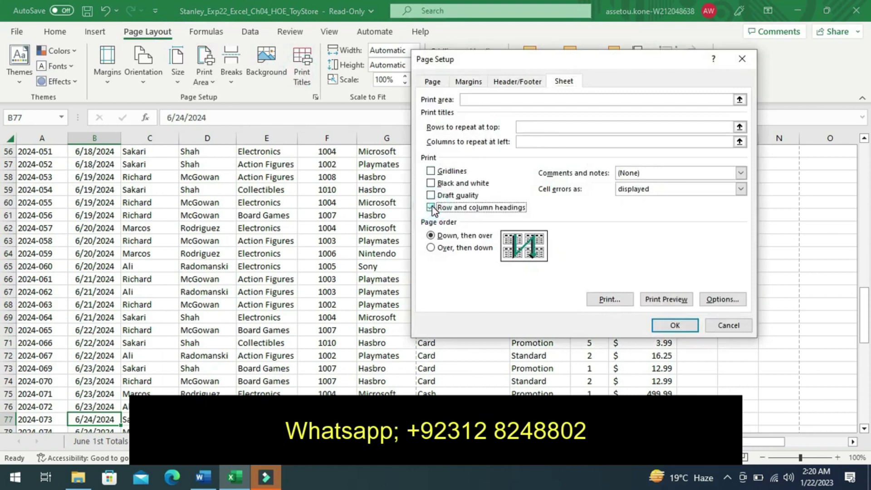
# Set row $5:$5 to repeat at top and columns $A:$B to repeat at left.
pyautogui.click(517, 128)
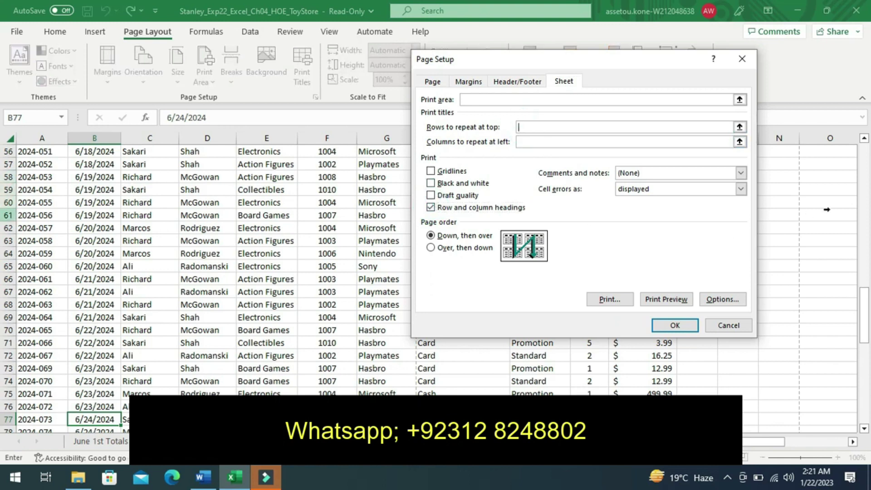
pyautogui.click(864, 203)
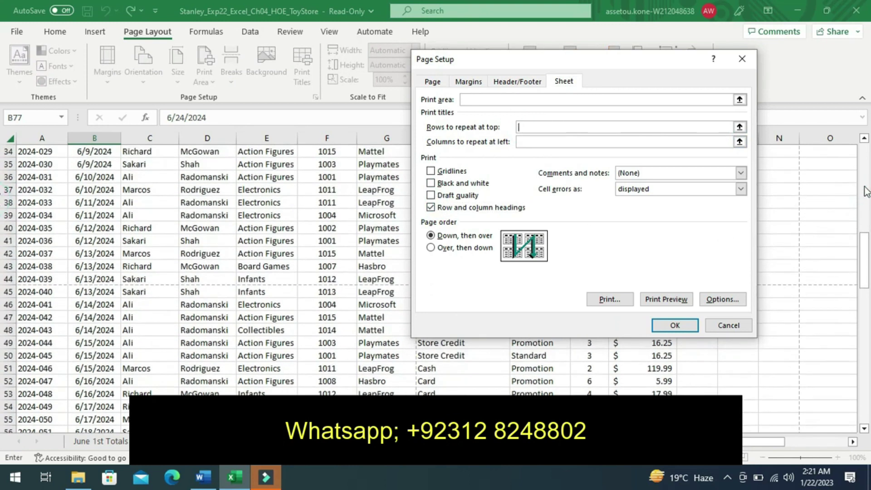
pyautogui.click(864, 179)
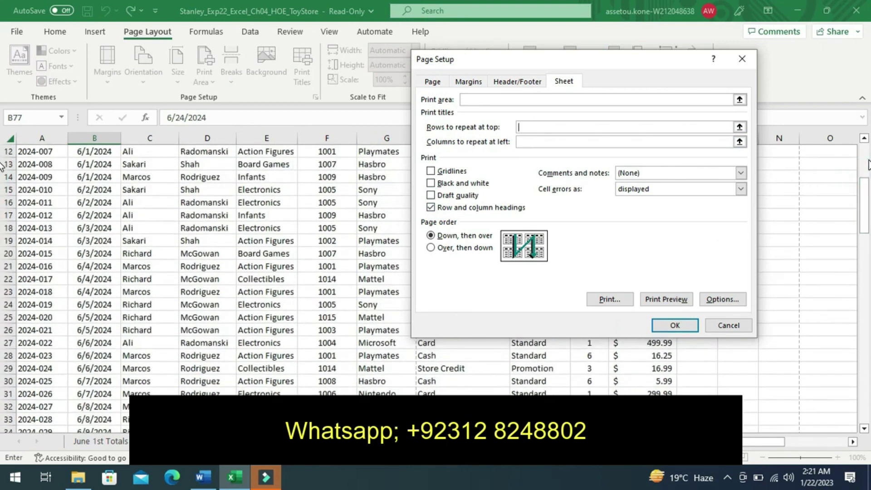
pyautogui.click(866, 164)
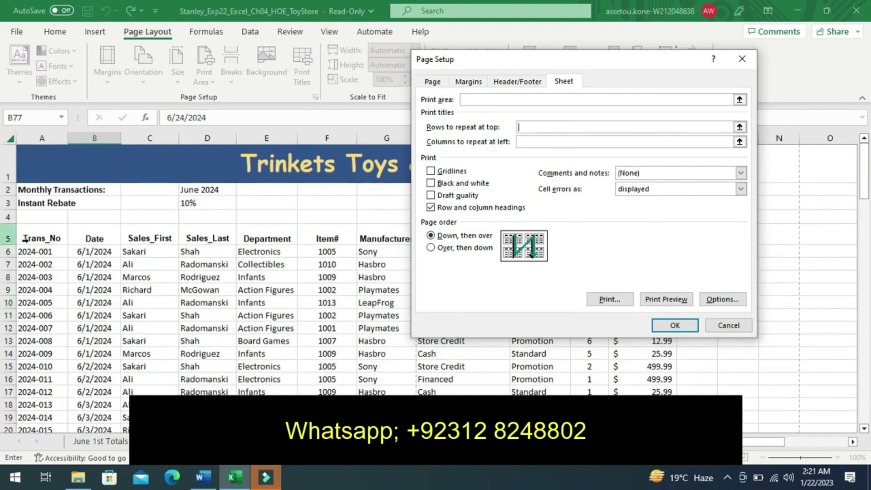
pyautogui.click(9, 238)
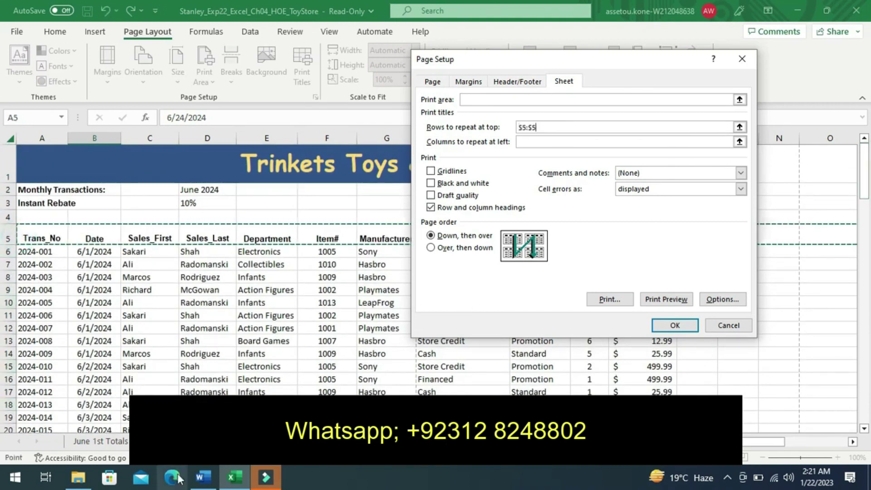
pyautogui.click(199, 480)
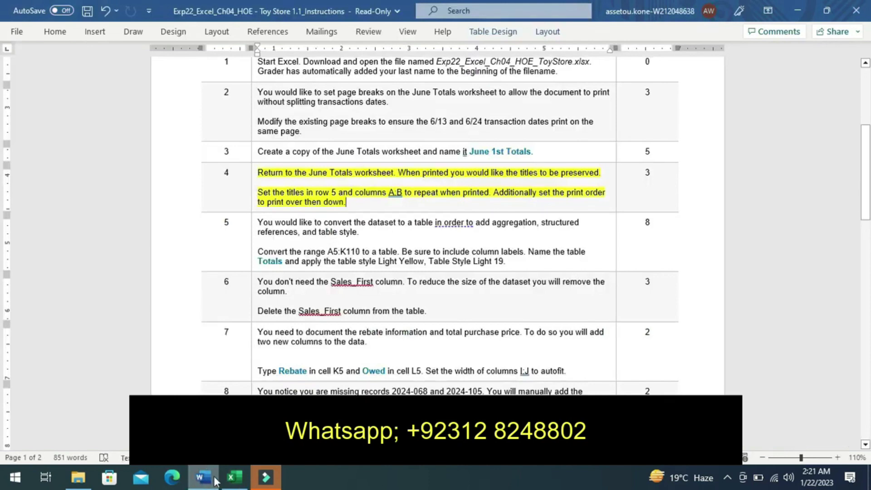
pyautogui.click(235, 481)
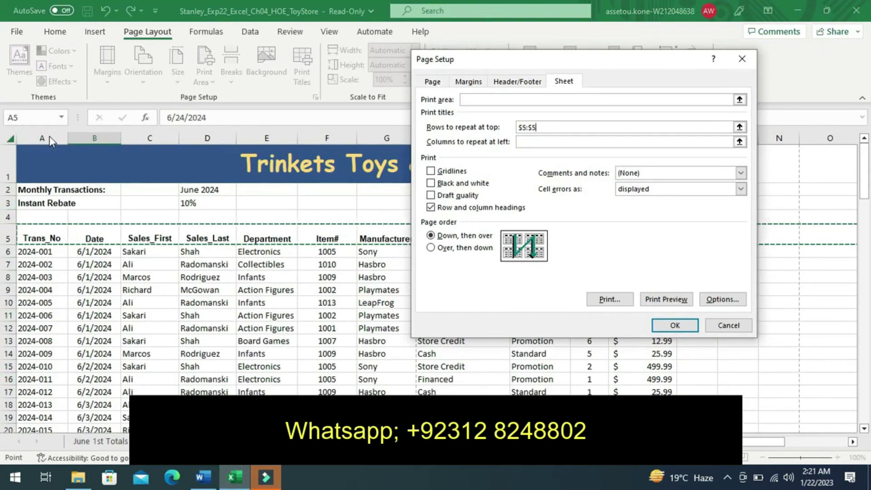
pyautogui.click(520, 142)
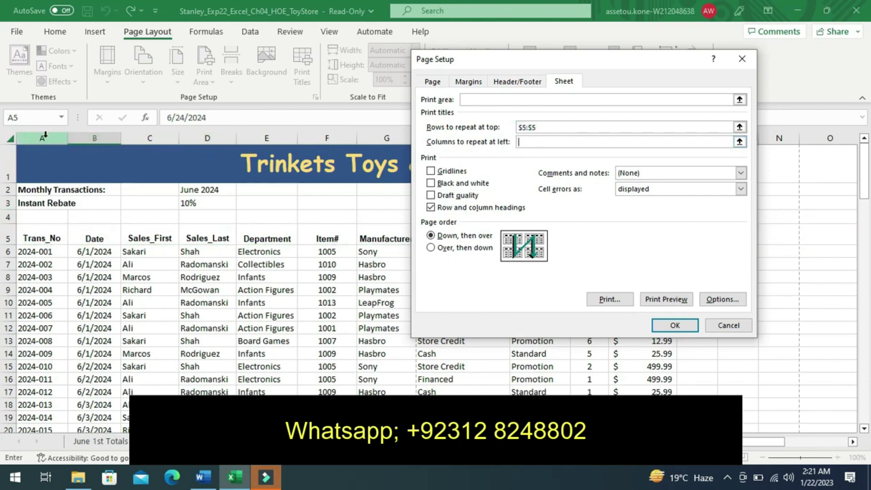
pyautogui.moveTo(45, 134); pyautogui.dragTo(94, 138)
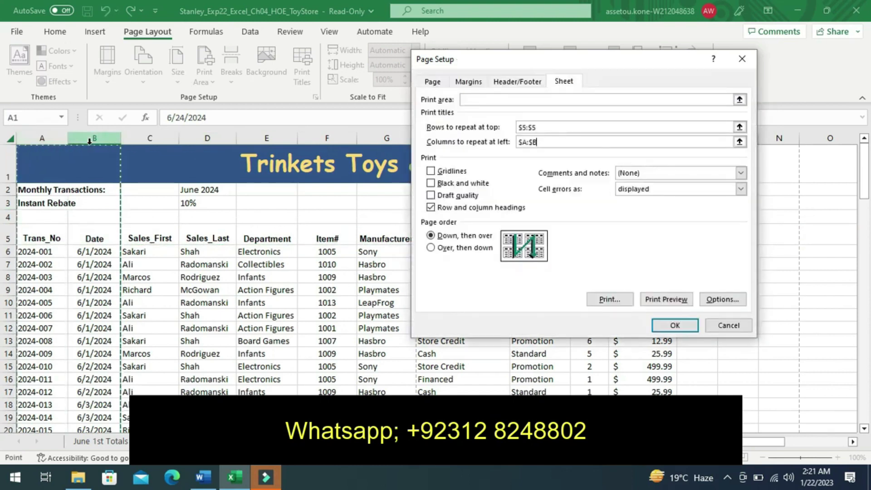
pyautogui.click(669, 325)
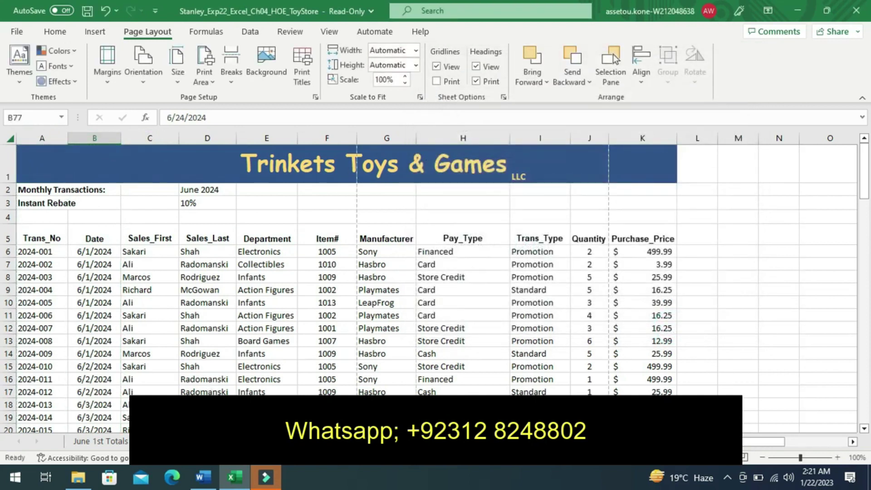
# Replace Step 4's yellow highlight with one on Step 5's table-conversion instructions.
pyautogui.click(209, 480)
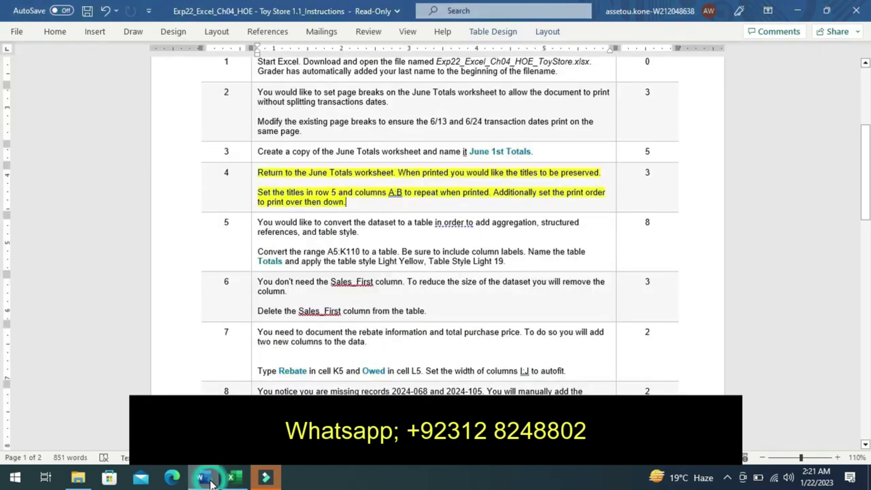
pyautogui.hotkey('ctrl', 'z')
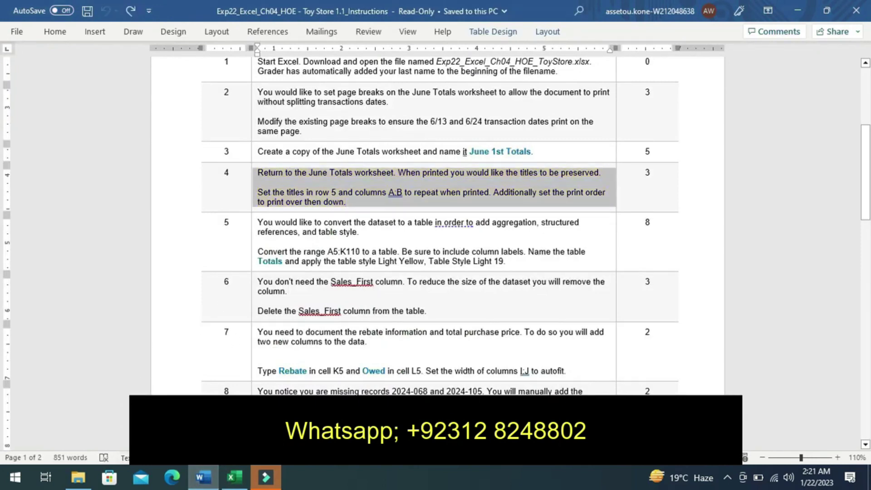
pyautogui.click(228, 484)
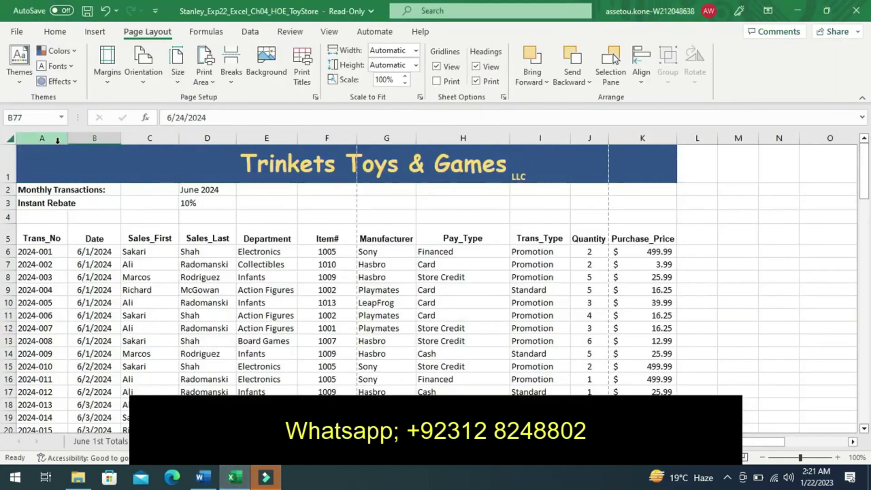
pyautogui.click(55, 33)
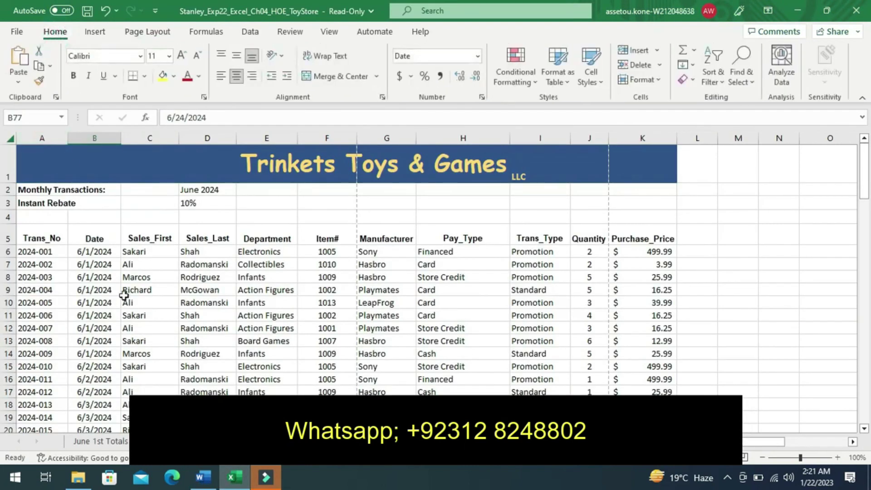
pyautogui.click(204, 479)
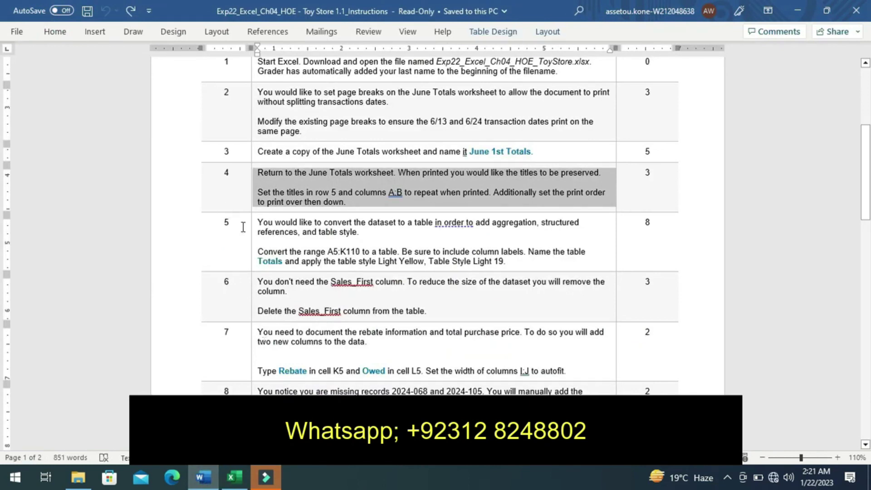
pyautogui.click(254, 247)
pyautogui.click(308, 223)
pyautogui.click(255, 245)
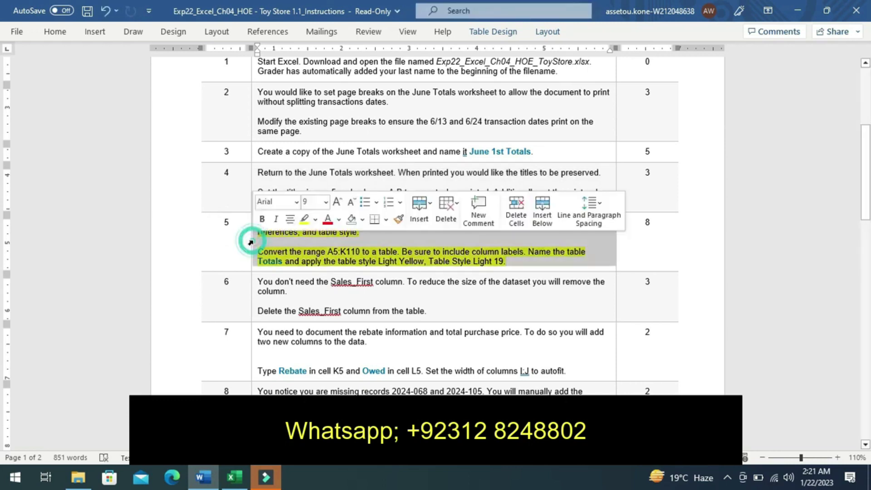
pyautogui.click(228, 251)
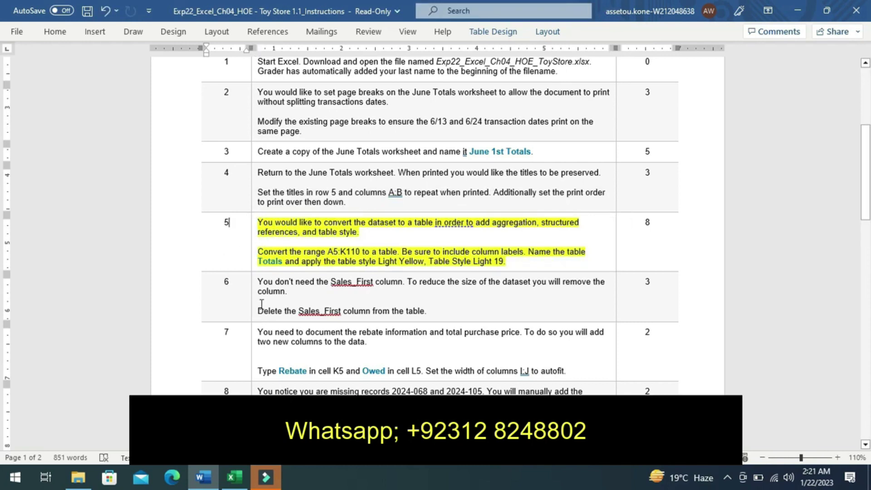
pyautogui.click(234, 477)
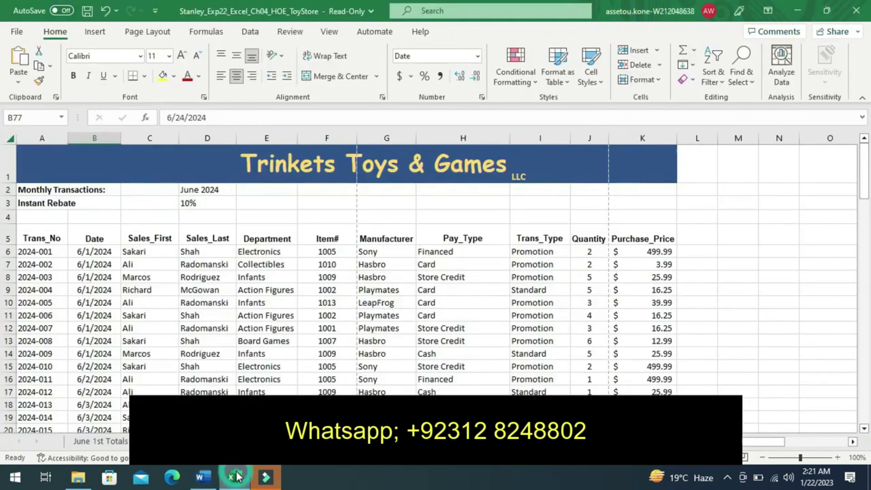
# Convert the data range A5:K110 into a table with headers.
pyautogui.click(33, 239)
pyautogui.hotkey('ctrl', 'shift', 'End')
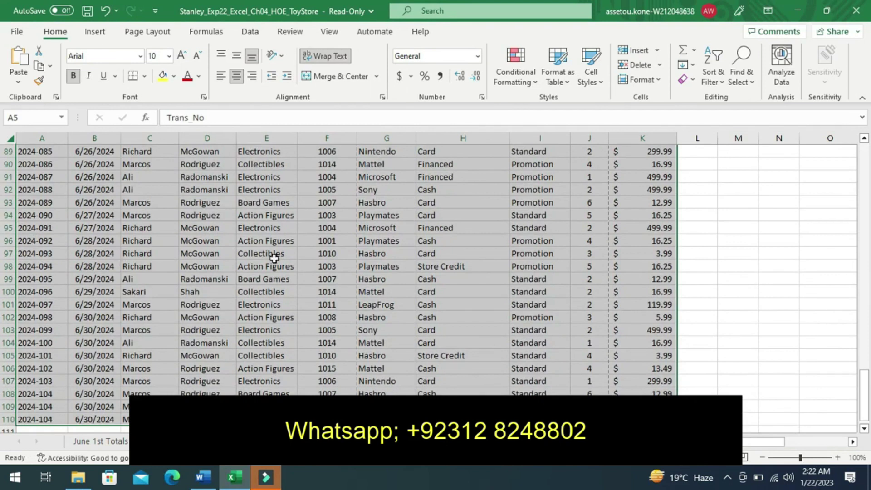
pyautogui.click(94, 39)
pyautogui.click(111, 61)
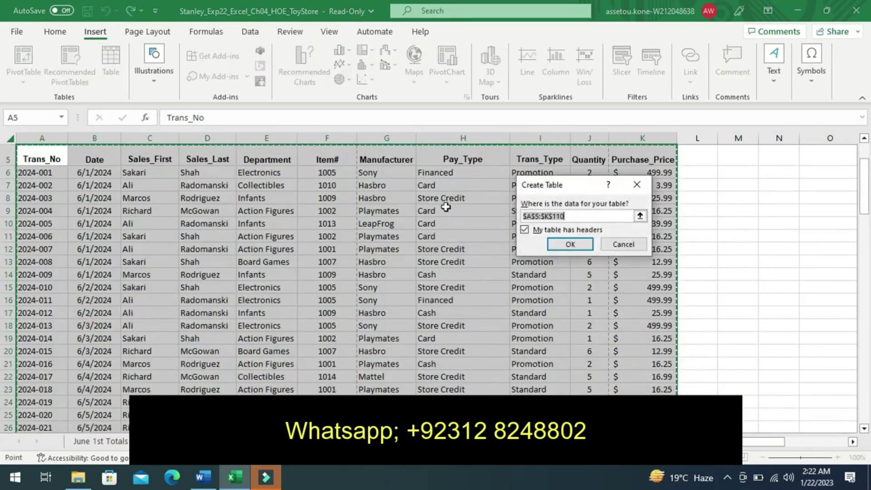
pyautogui.click(570, 245)
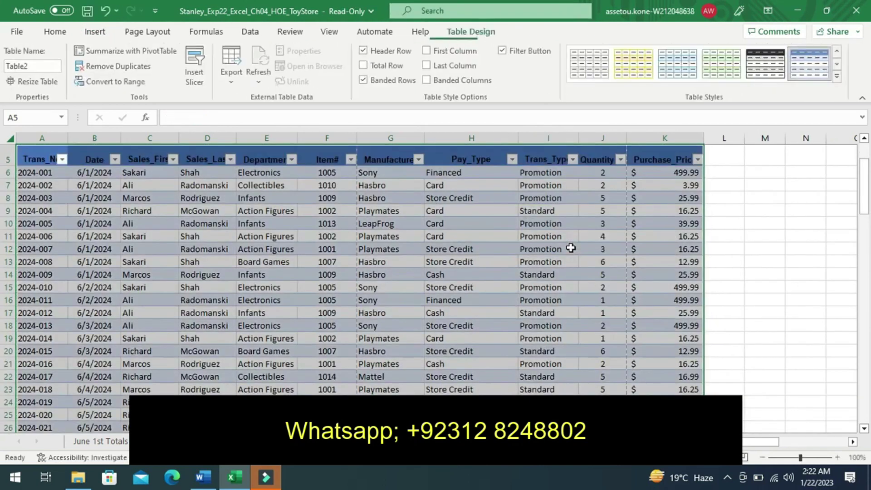
# Apply Light Yellow, Table Style Light 19 to the new table.
pyautogui.click(838, 76)
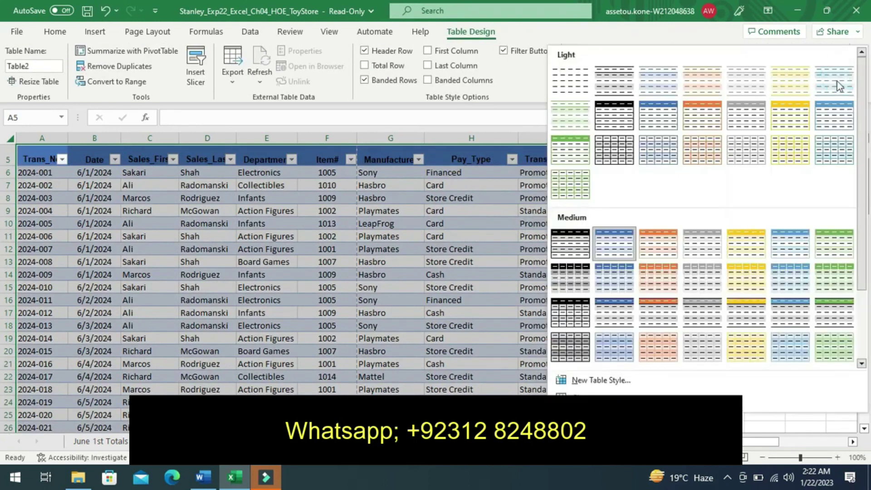
pyautogui.click(787, 153)
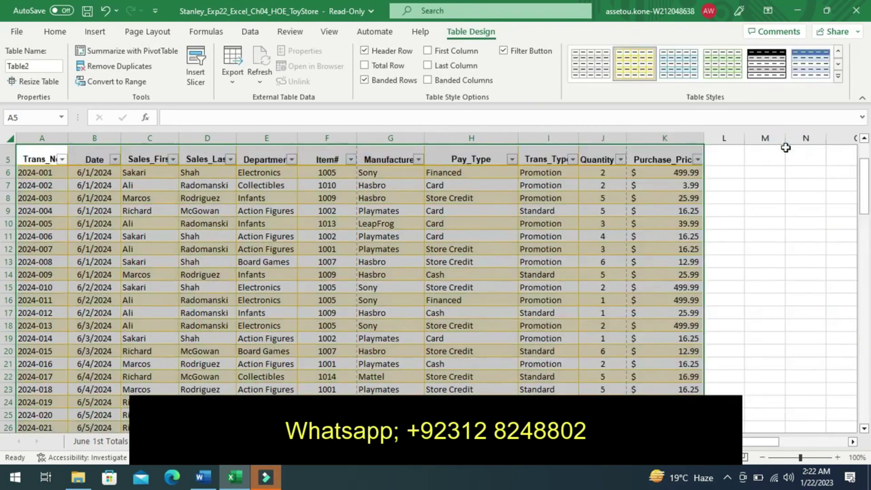
pyautogui.click(650, 208)
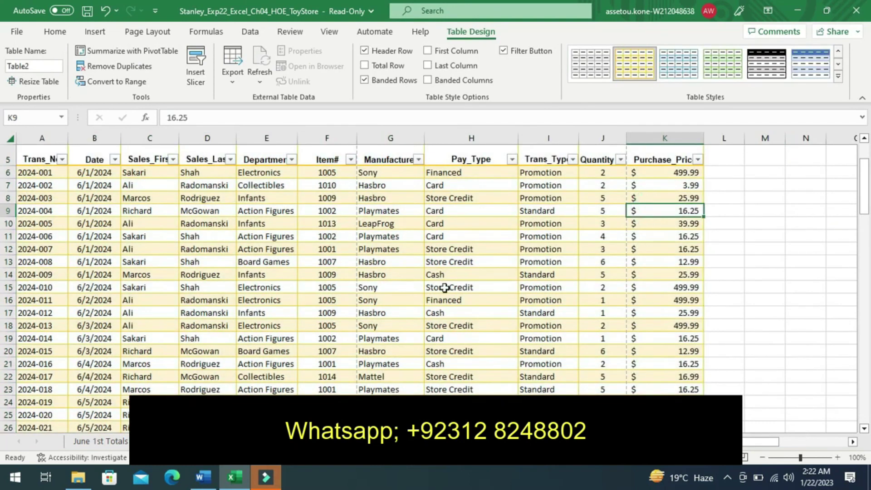
pyautogui.click(200, 476)
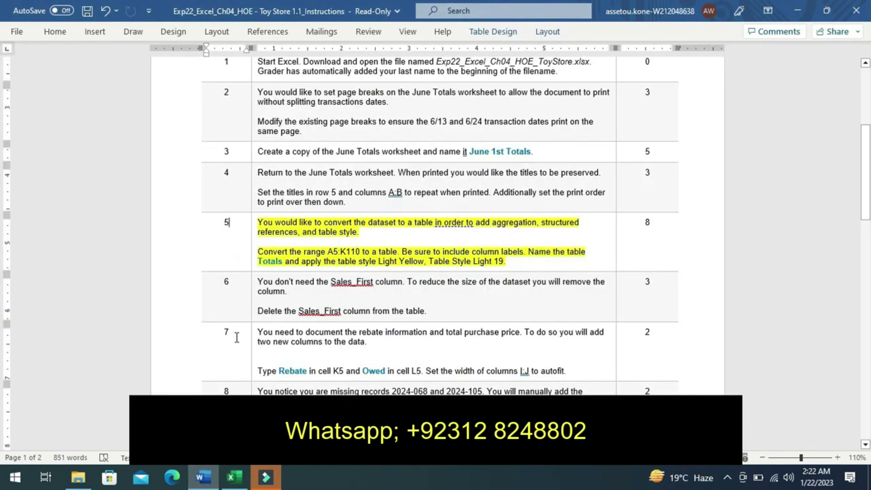
pyautogui.click(234, 476)
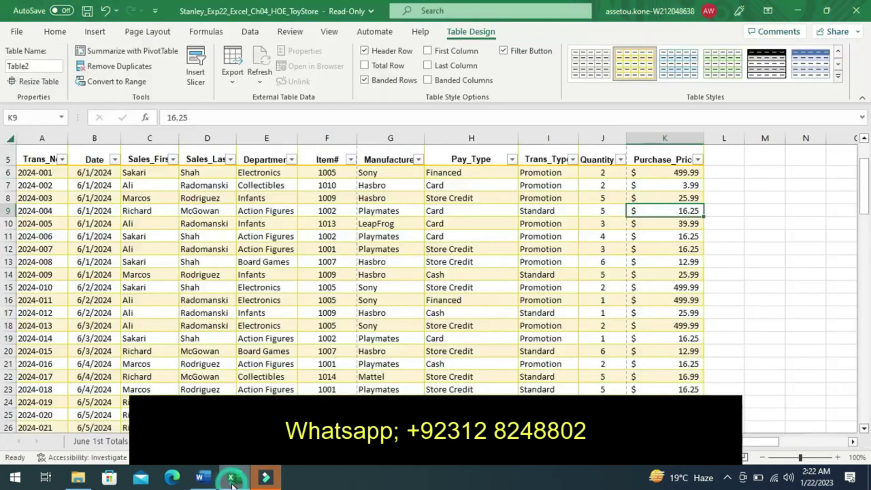
pyautogui.click(837, 77)
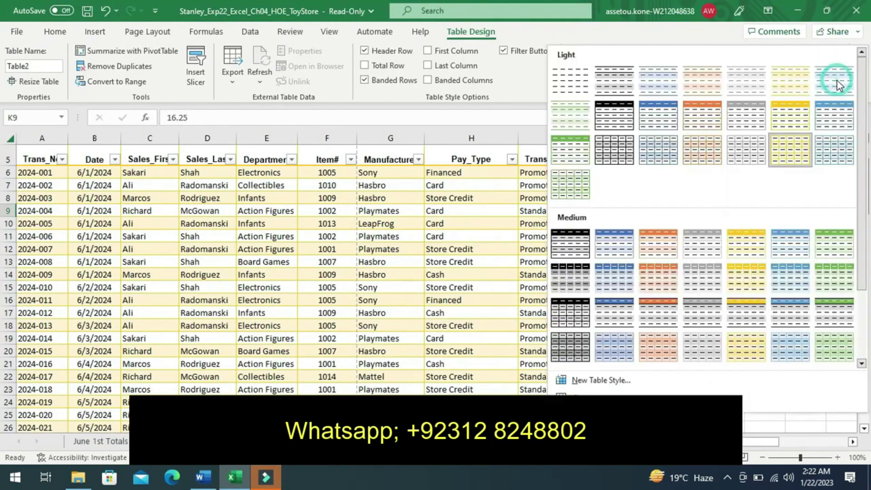
pyautogui.click(792, 150)
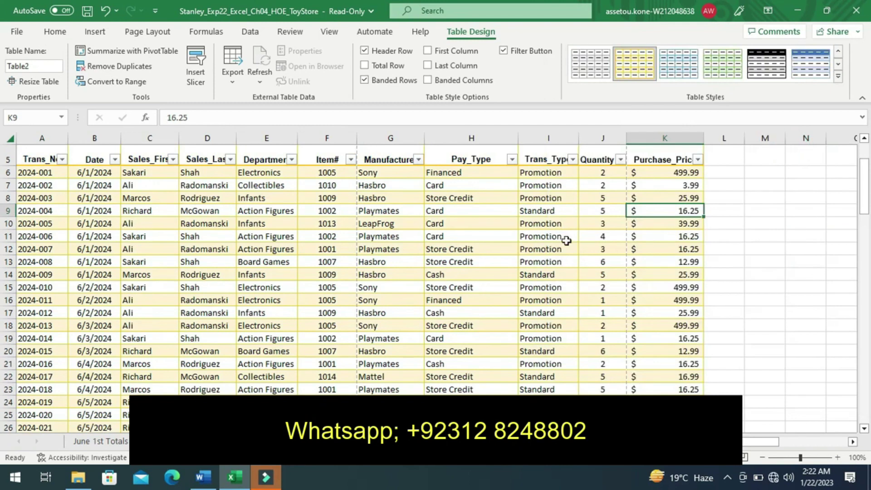
# Remove step 5's yellow highlight and highlight step 6, the delete-Sales_First instruction, in yellow.
pyautogui.click(203, 476)
pyautogui.hotkey('ctrl', 'z')
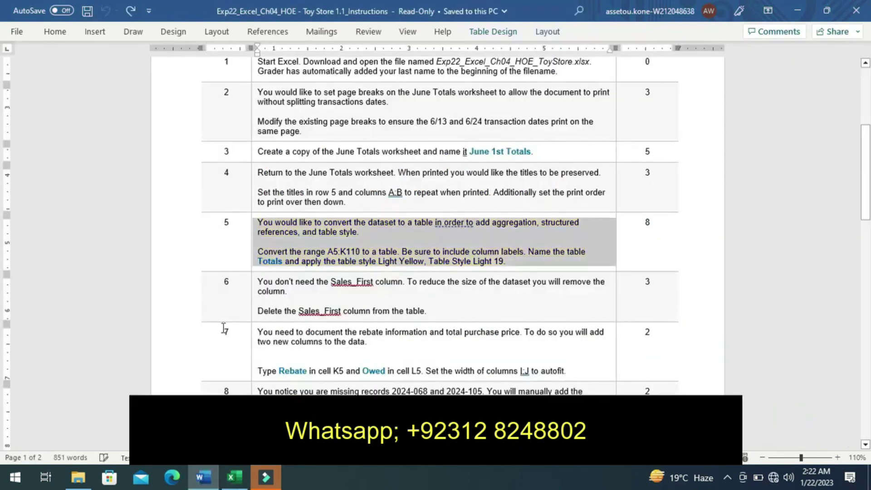
pyautogui.click(251, 301)
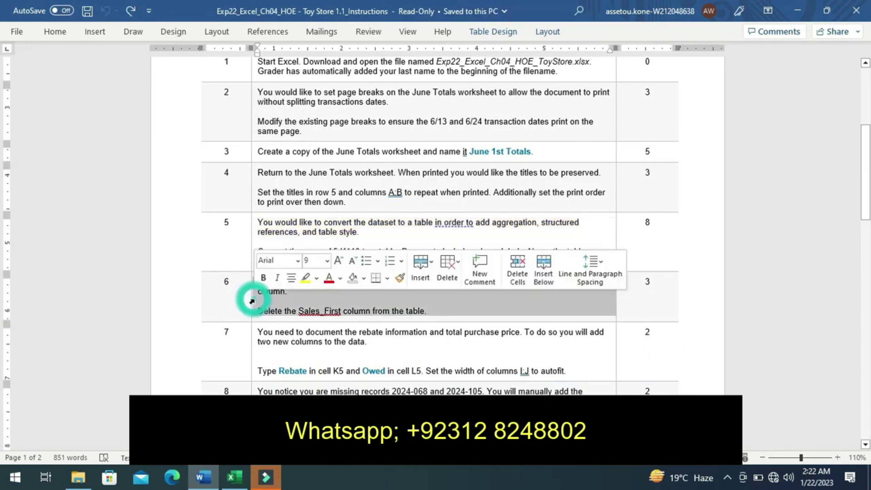
pyautogui.click(307, 282)
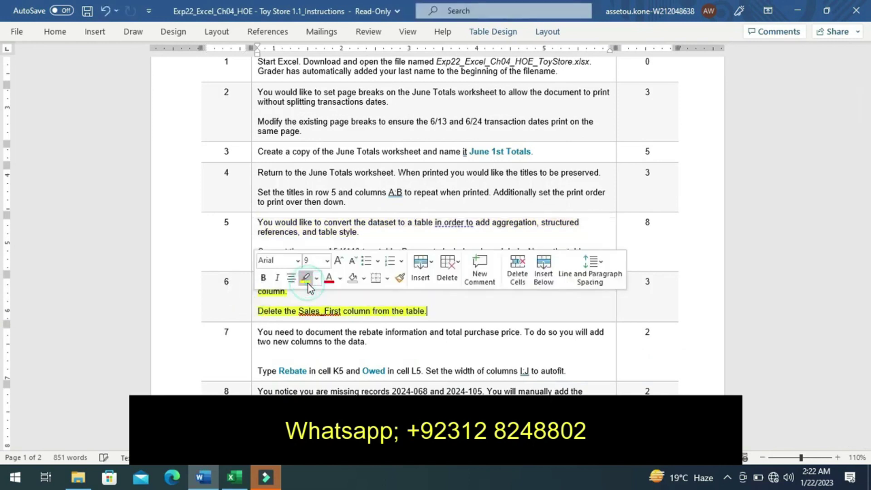
pyautogui.click(248, 311)
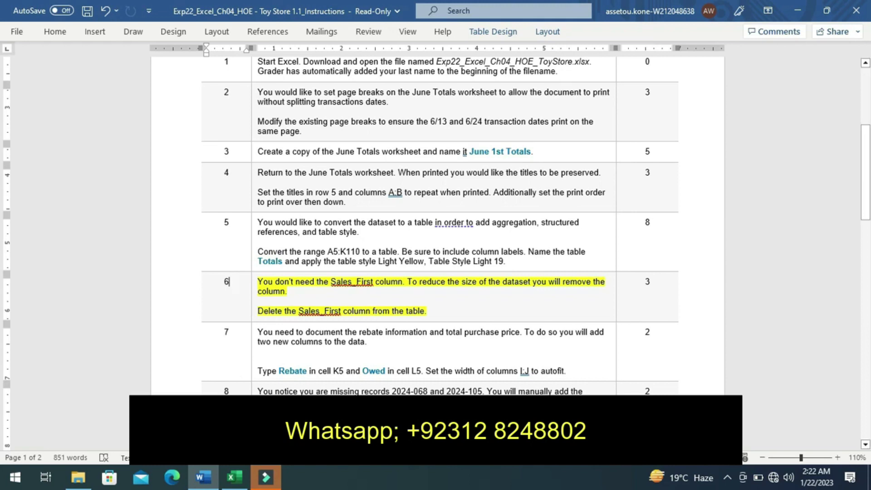
# Delete the Sales_First column C from the Toy Store table so Sales_Last shifts into C.
pyautogui.click(234, 477)
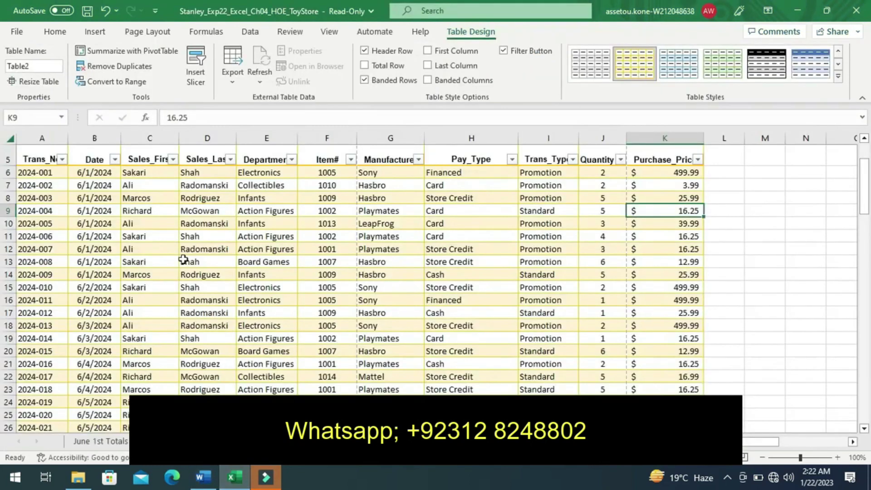
pyautogui.click(144, 159)
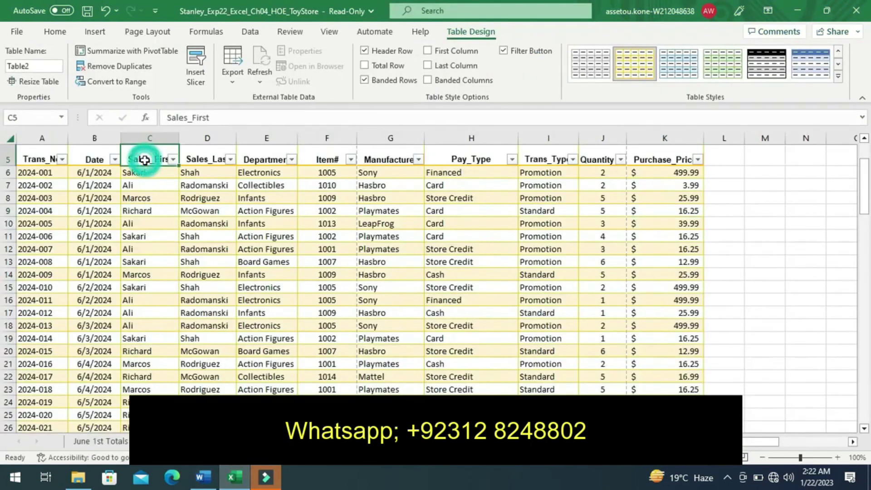
pyautogui.click(149, 137)
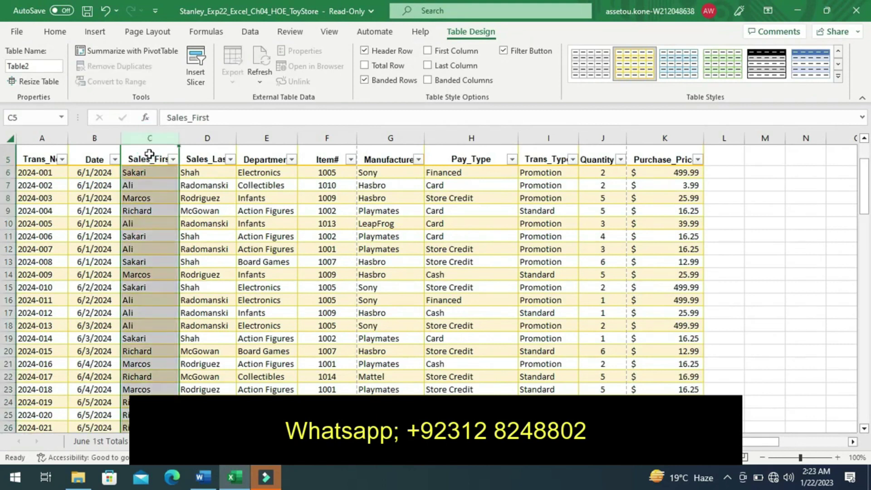
pyautogui.rightClick(150, 157)
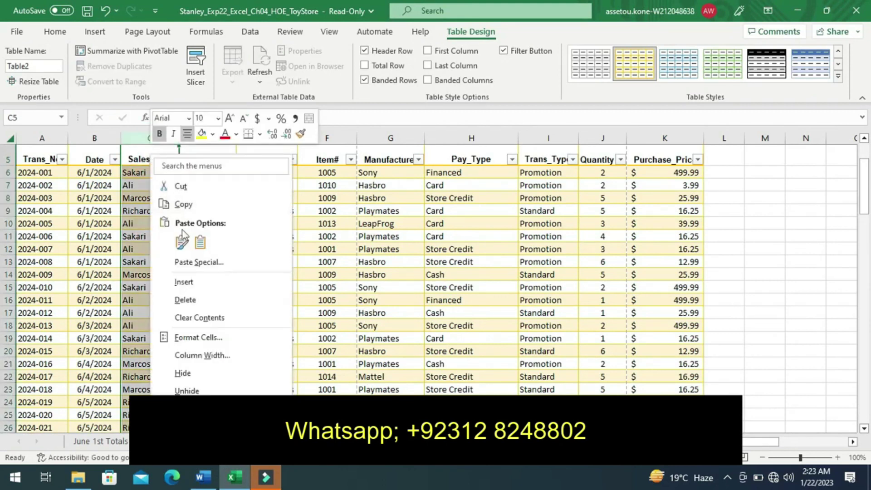
pyautogui.click(180, 294)
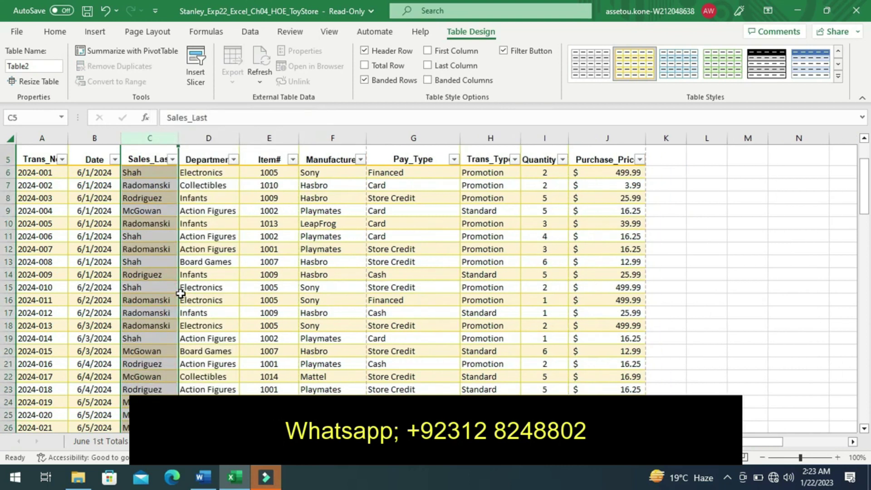
pyautogui.click(203, 476)
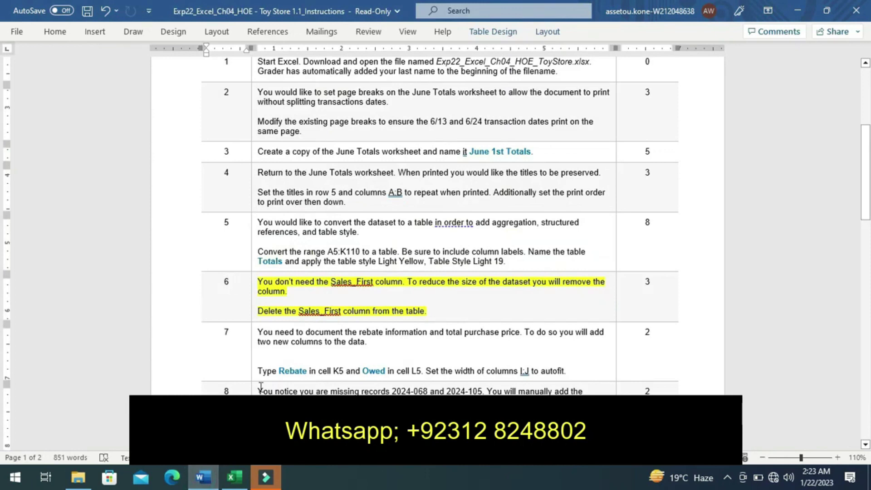
# Replace step 6's yellow highlight with one on step 7, the add-Rebate-and-Owed-columns instruction.
pyautogui.click(232, 481)
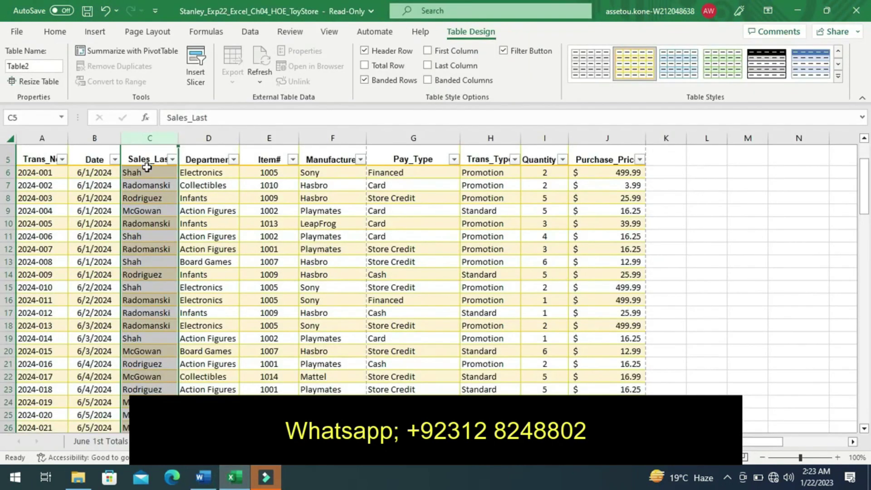
pyautogui.click(203, 477)
pyautogui.hotkey('ctrl', 'z')
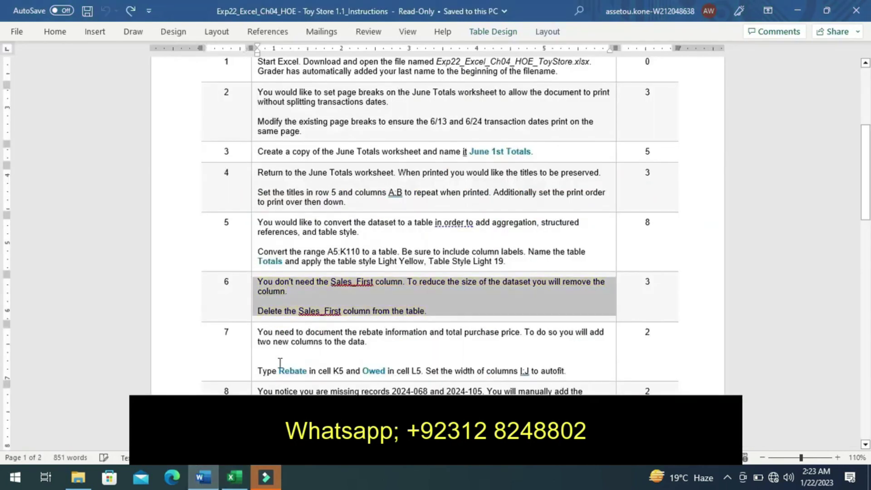
pyautogui.click(252, 361)
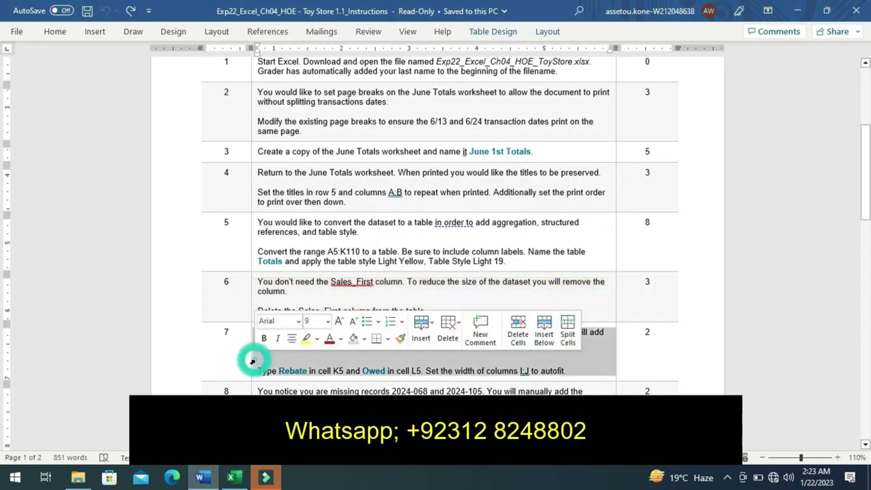
pyautogui.click(305, 341)
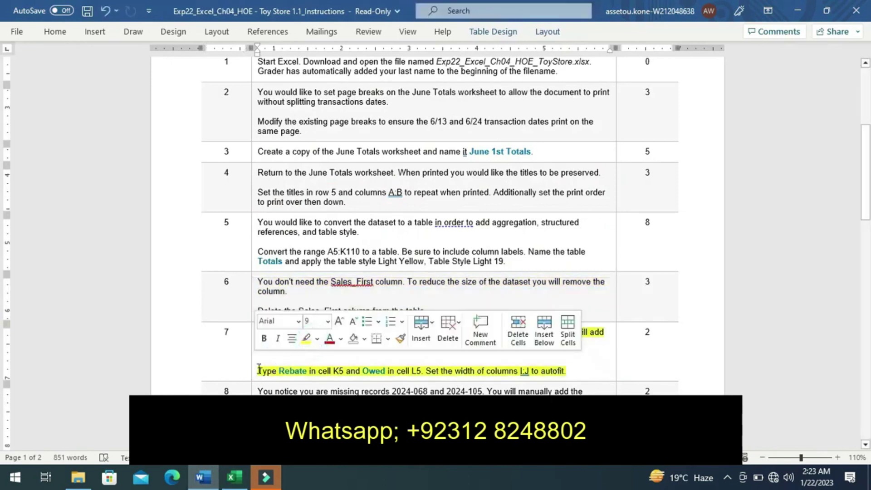
pyautogui.click(245, 370)
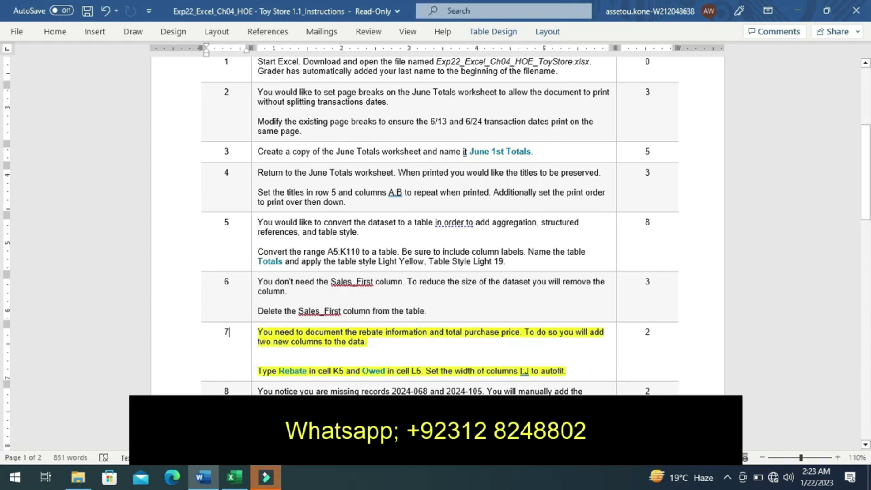
# Add the new column headers Rebate in K5 and Owed in L5 to the table.
pyautogui.click(233, 471)
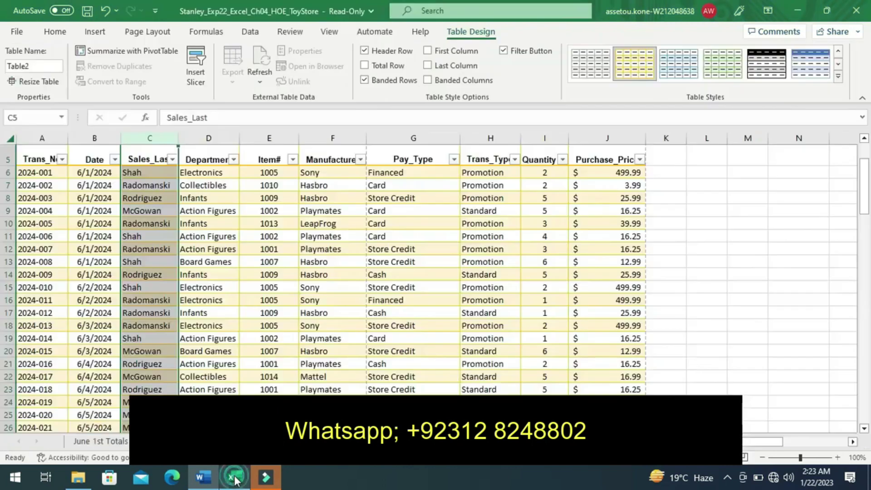
pyautogui.click(659, 157)
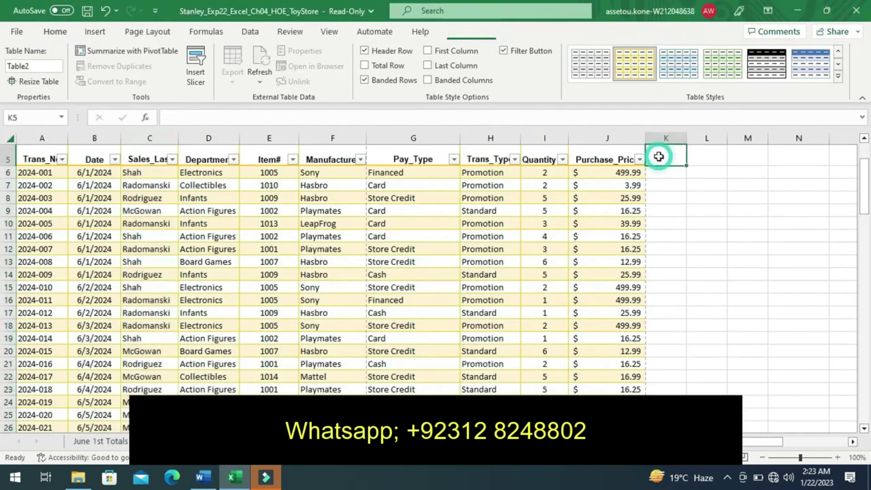
pyautogui.write('Rebate')
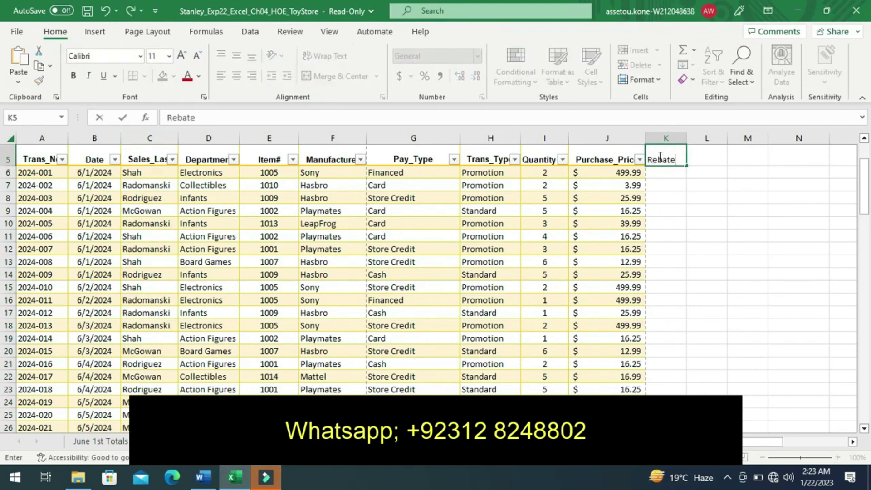
pyautogui.press('Return')
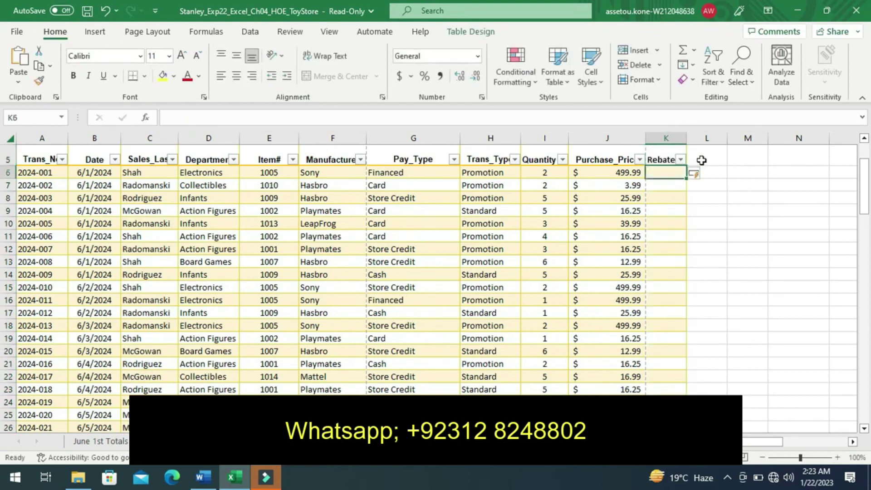
pyautogui.click(701, 159)
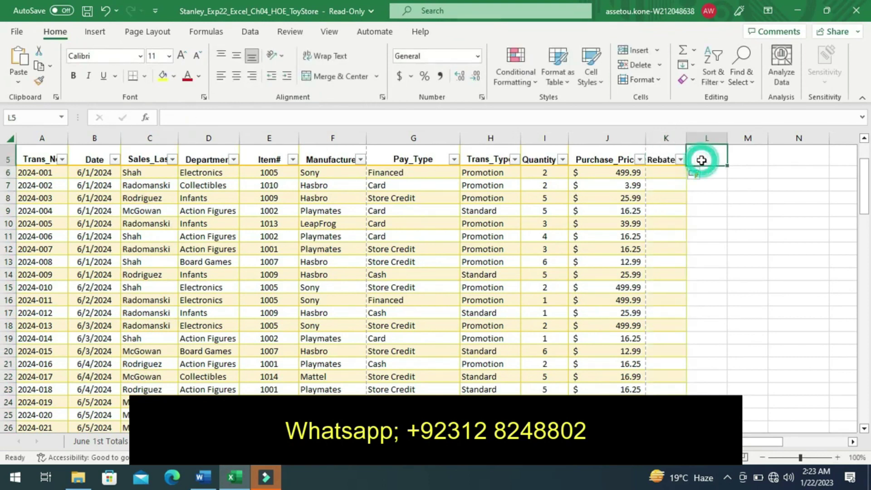
pyautogui.click(200, 476)
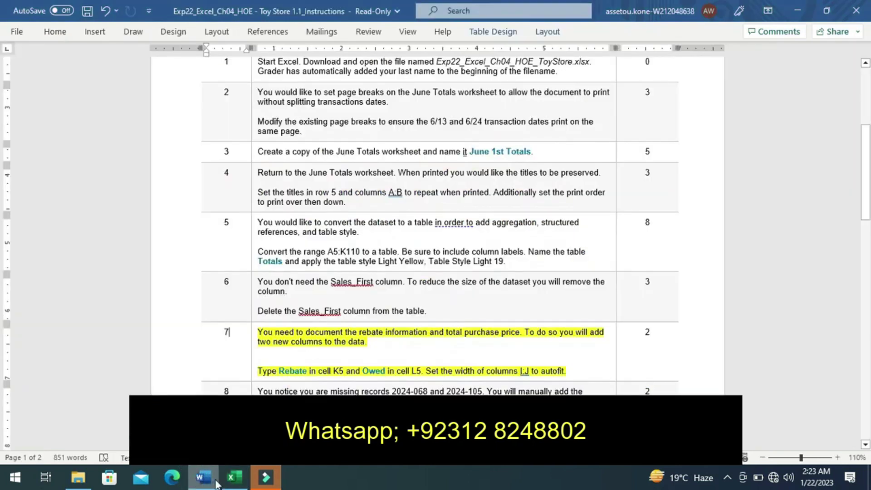
pyautogui.click(231, 477)
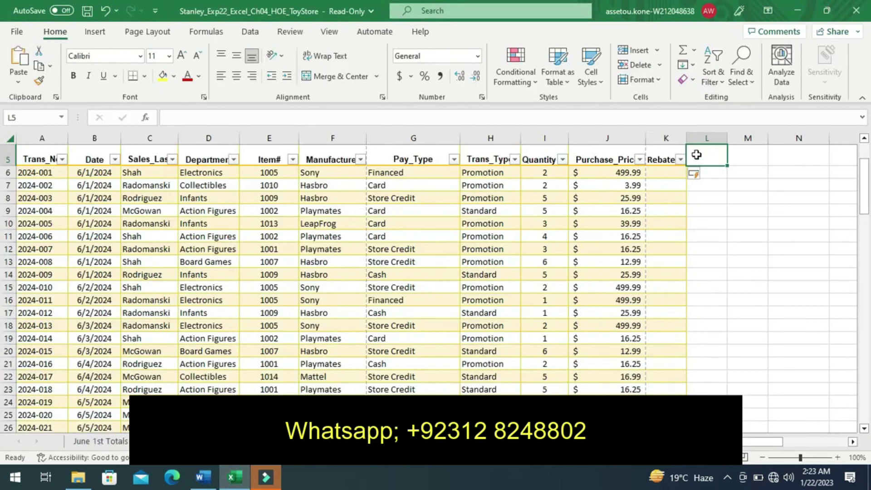
pyautogui.write('o')
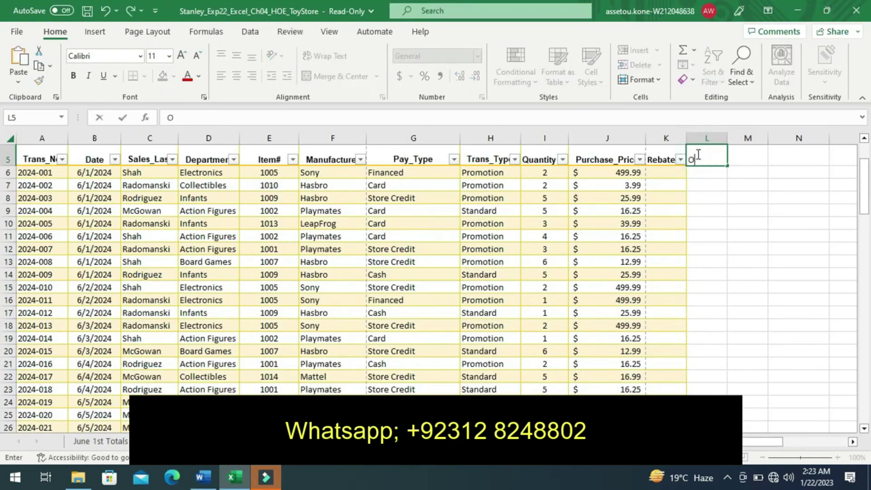
pyautogui.write('wed')
pyautogui.press('Return')
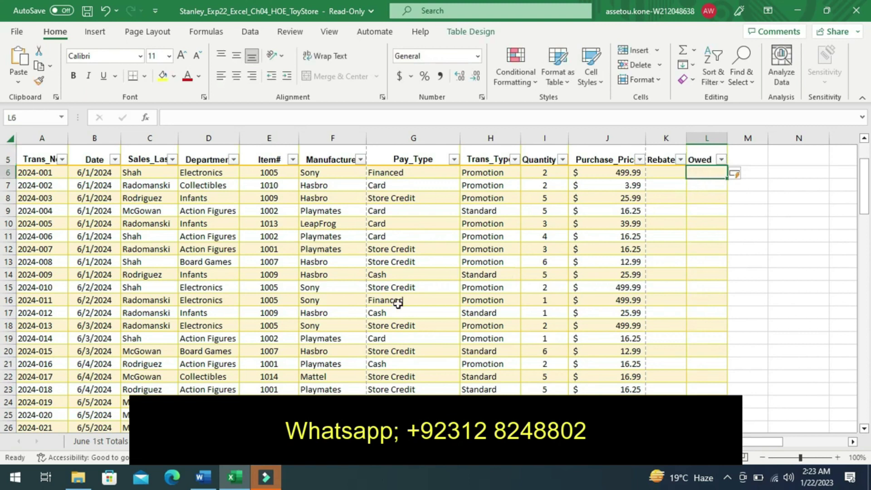
pyautogui.click(204, 479)
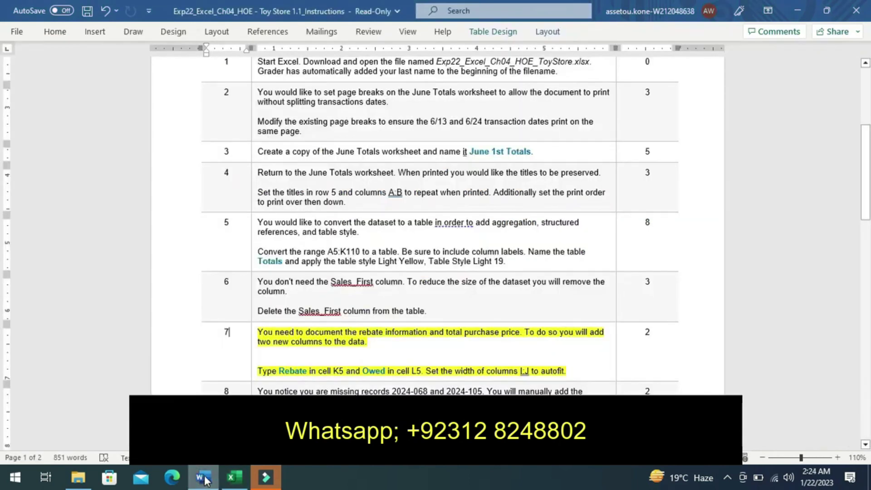
# AutoFit columns I and J (Quantity, Purchase_Price) so the full Purchase_Price header shows.
pyautogui.click(234, 477)
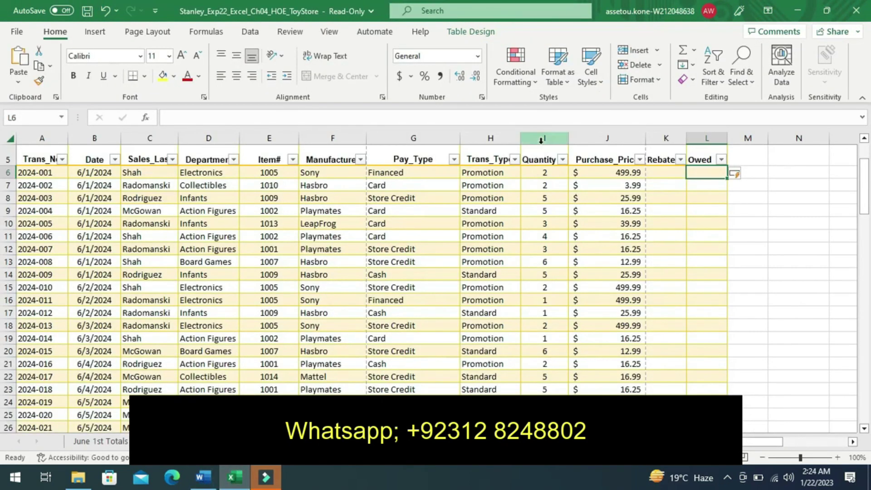
pyautogui.moveTo(542, 140); pyautogui.dragTo(599, 139)
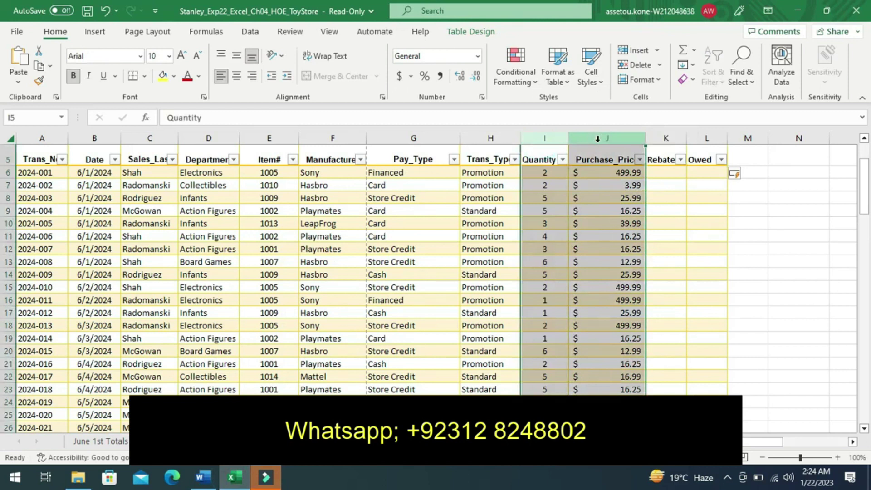
pyautogui.click(654, 79)
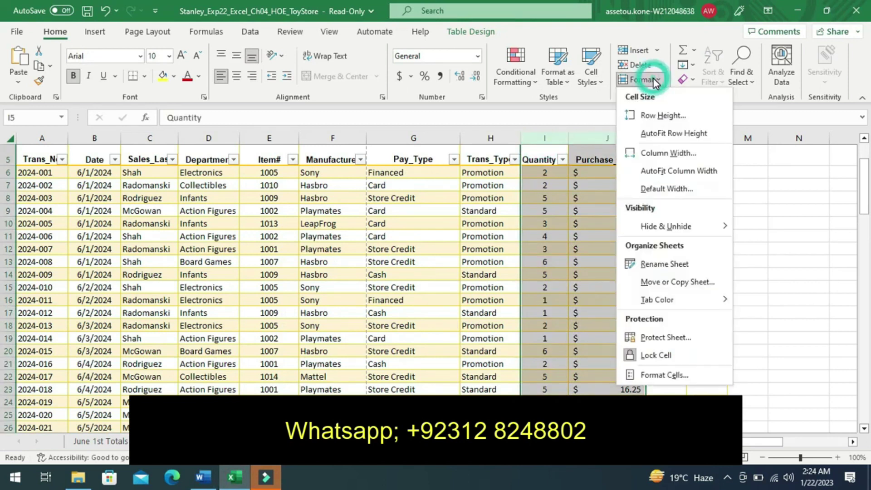
pyautogui.click(661, 170)
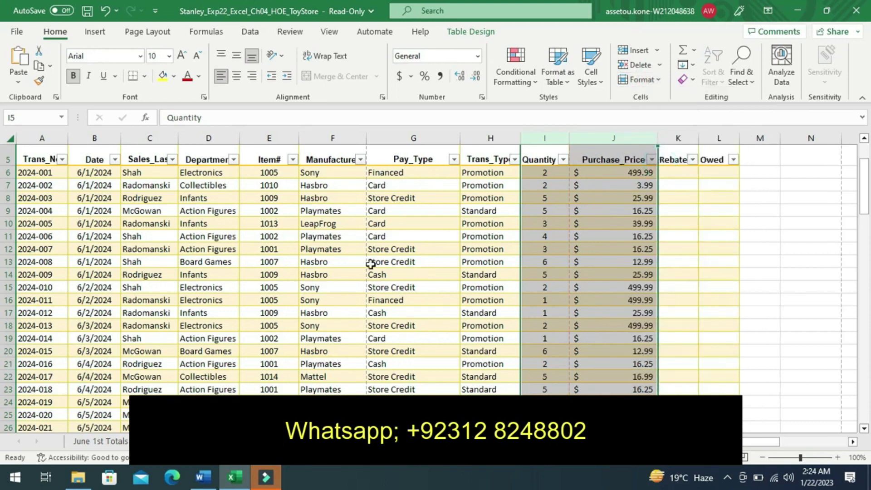
pyautogui.click(203, 477)
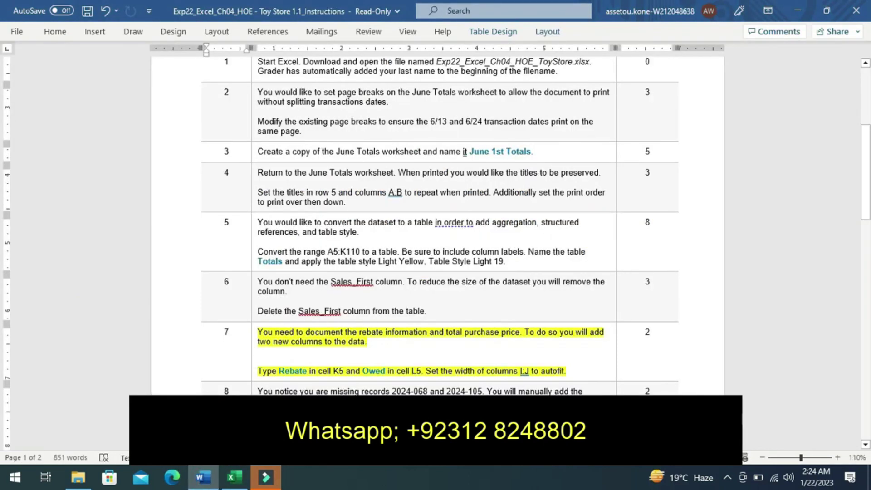
# Move the yellow highlight from step 7 to step 8's missing-records instruction.
pyautogui.hotkey('ctrl', 'z')
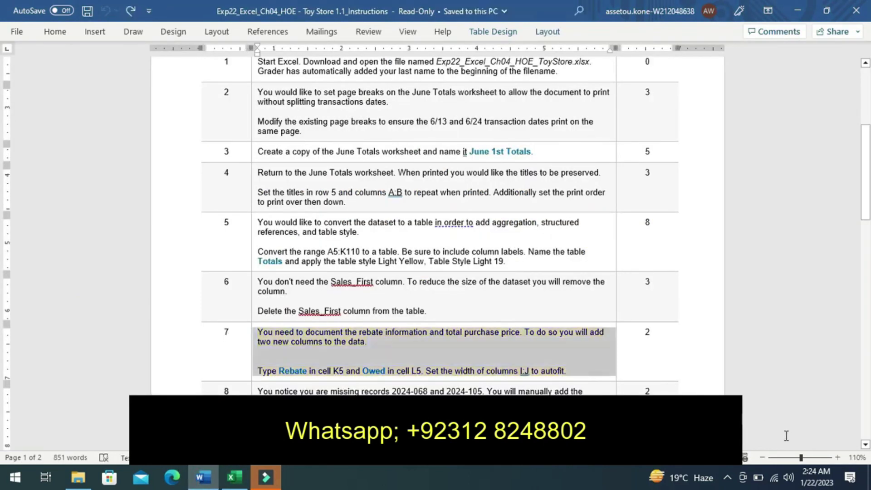
pyautogui.click(865, 444)
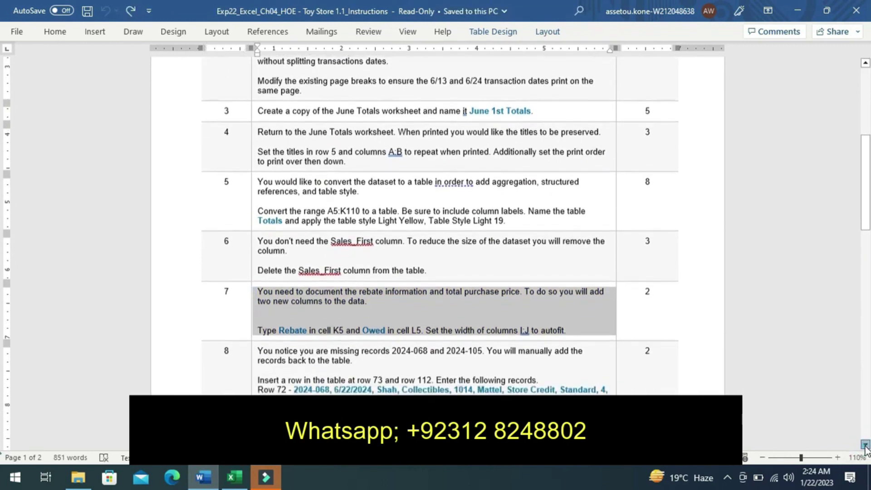
pyautogui.click(865, 445)
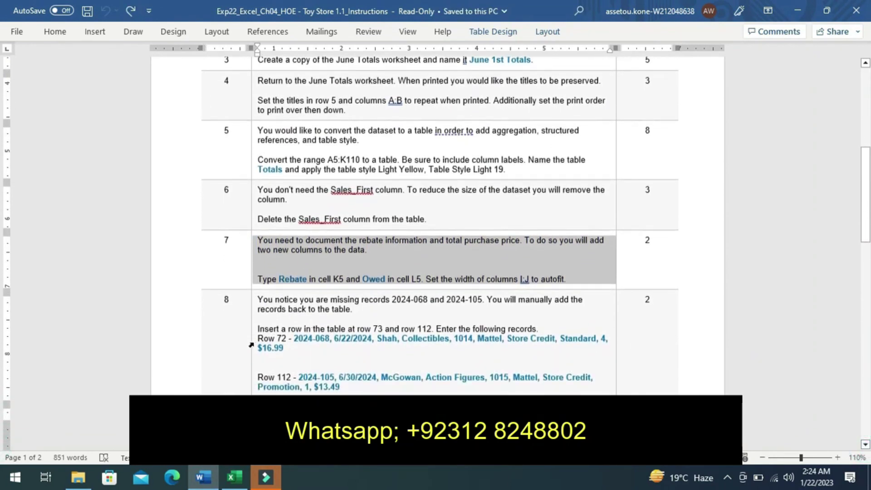
pyautogui.click(251, 344)
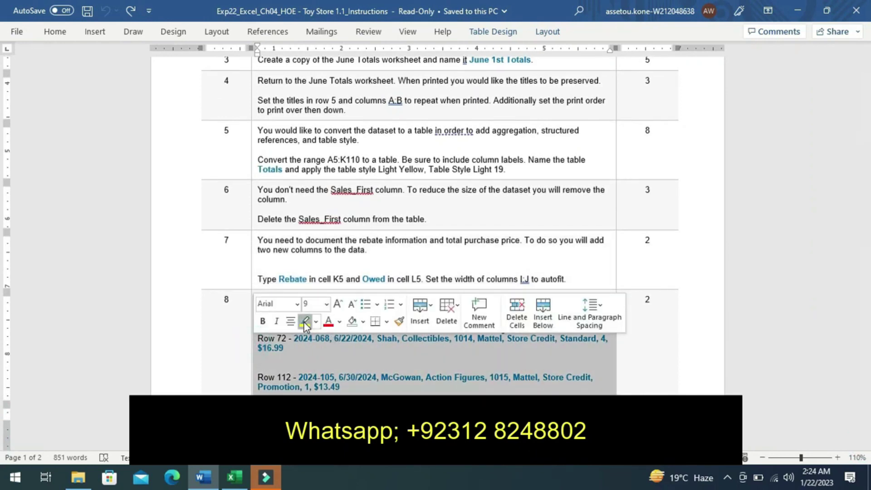
pyautogui.click(304, 322)
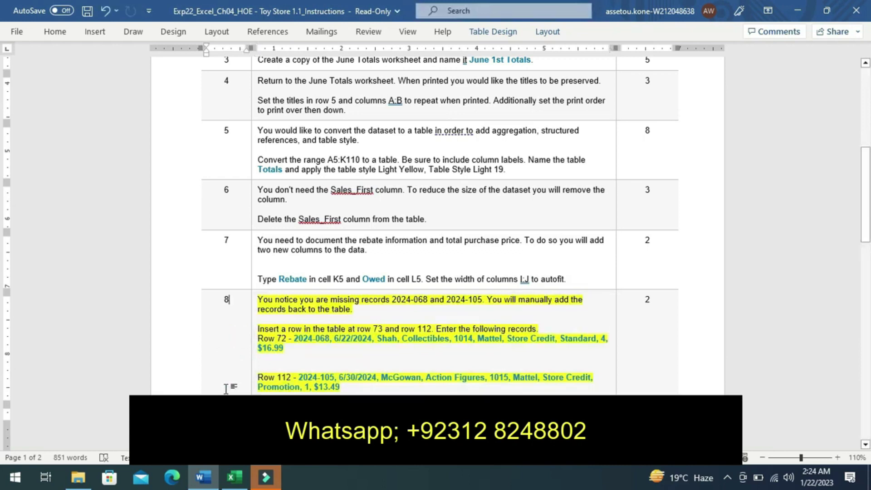
pyautogui.click(234, 477)
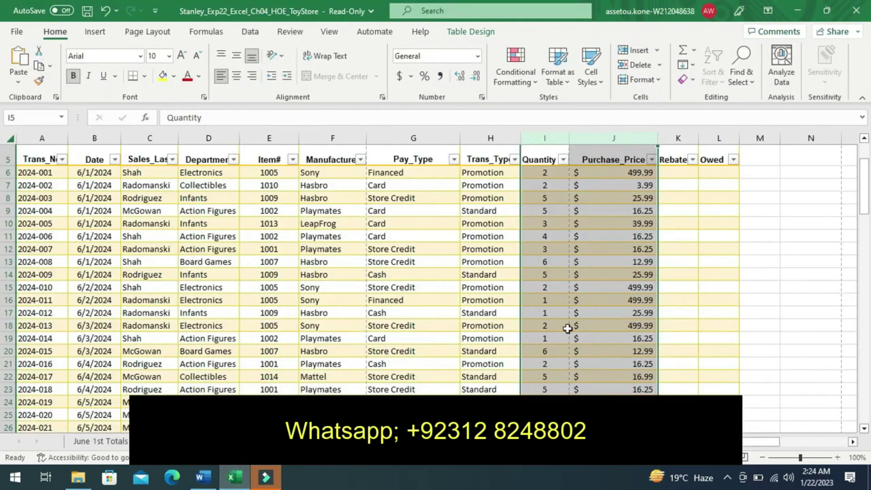
# Insert a blank row at row 73, above record 2024-069.
pyautogui.click(863, 407)
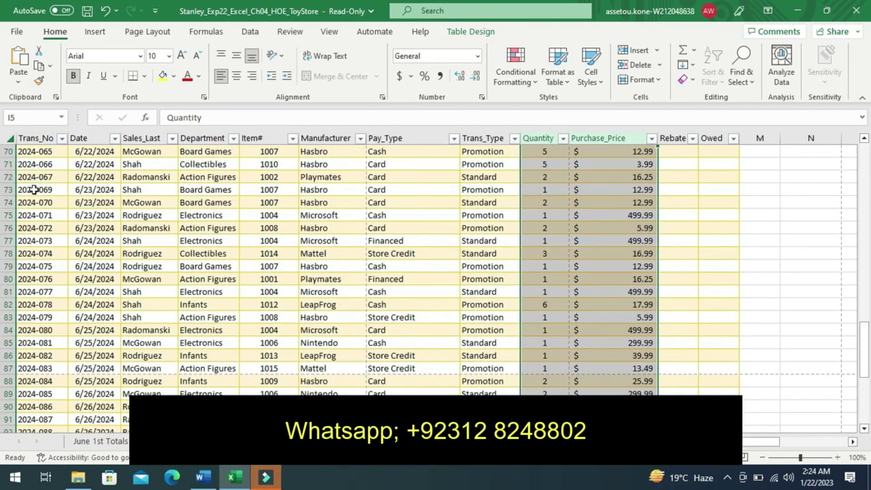
pyautogui.click(32, 189)
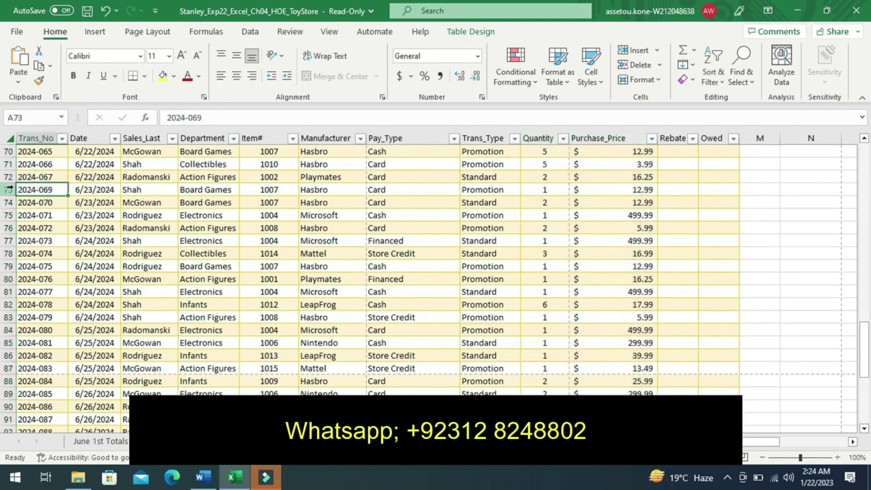
pyautogui.click(10, 189)
pyautogui.rightClick(10, 192)
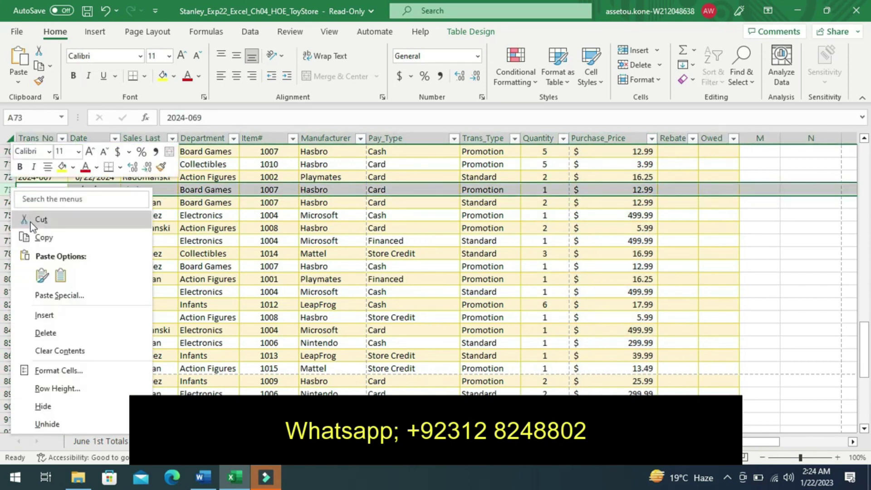
pyautogui.click(45, 315)
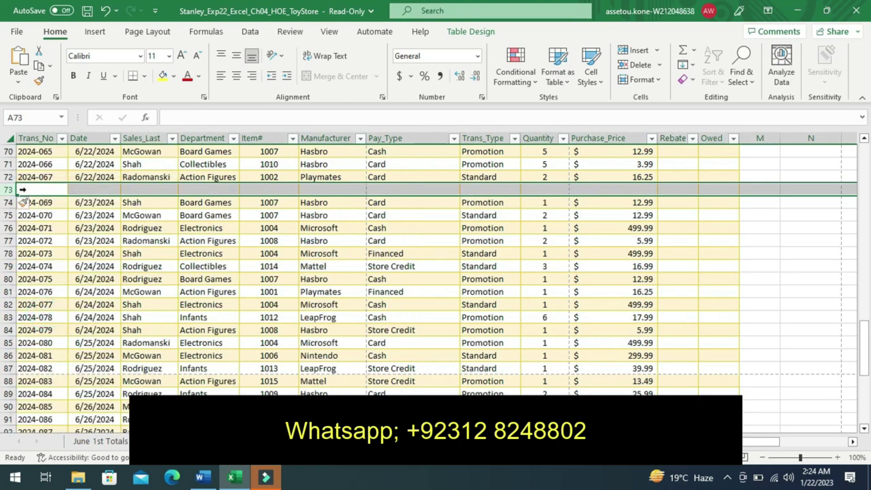
# Enter record number 2024-068 in cell A73, taken from the instructions.
pyautogui.click(203, 477)
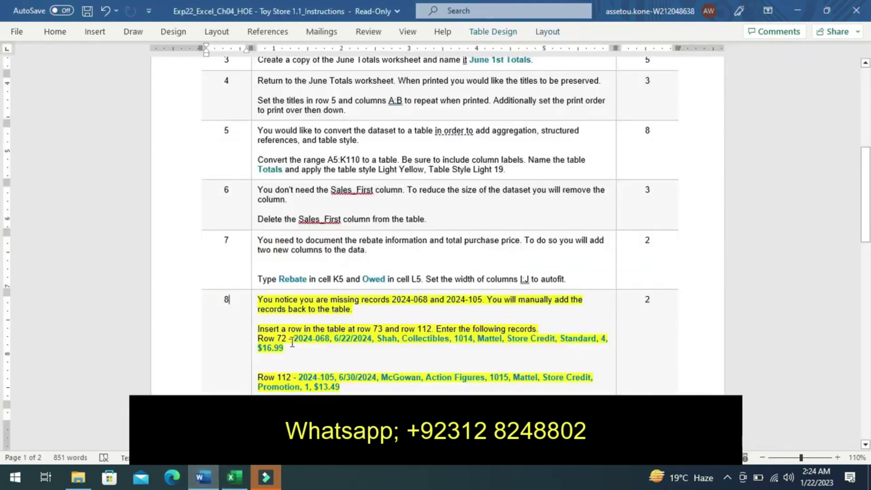
pyautogui.moveTo(288, 338); pyautogui.dragTo(327, 335)
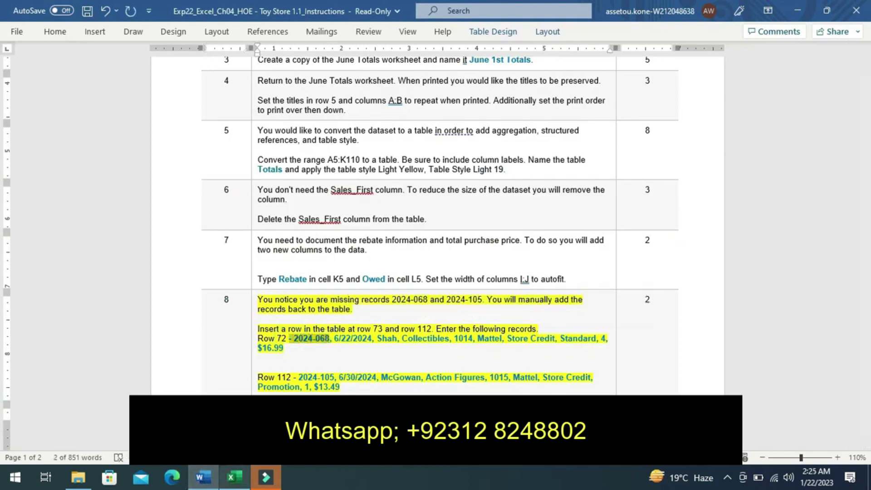
pyautogui.click(234, 477)
pyautogui.hotkey('ctrl', 'shift', '+')
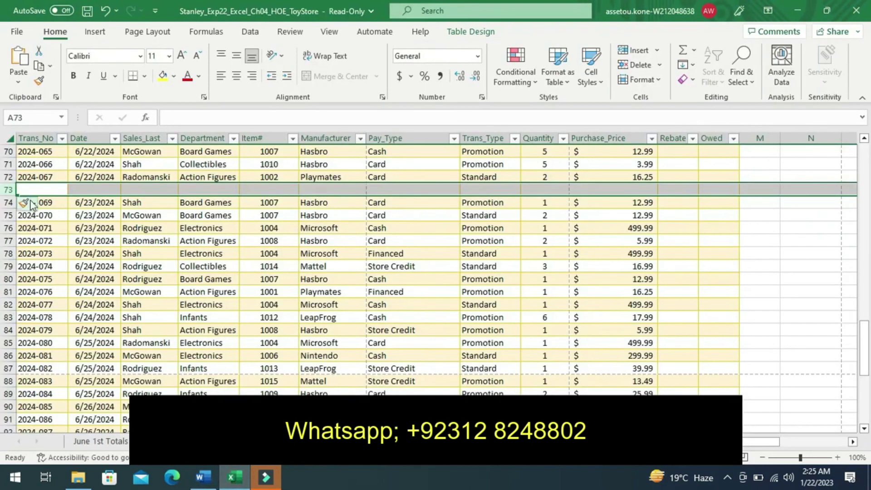
pyautogui.click(37, 191)
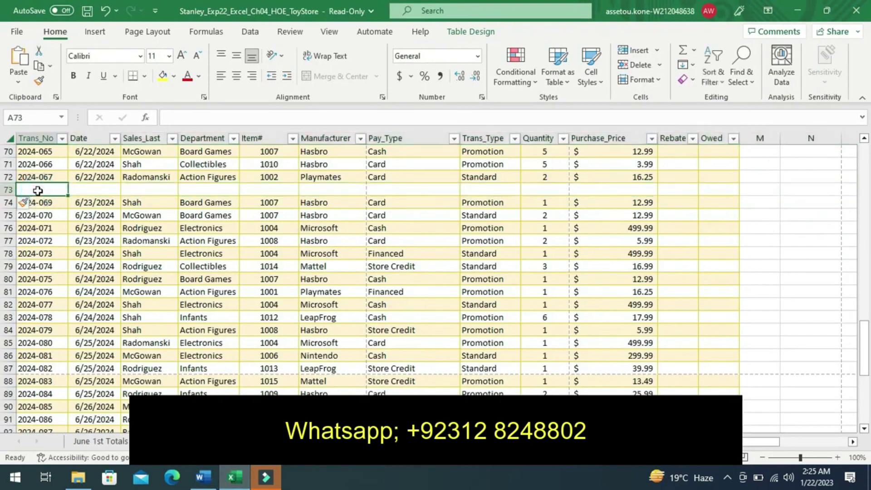
pyautogui.write('=- 2024-68')
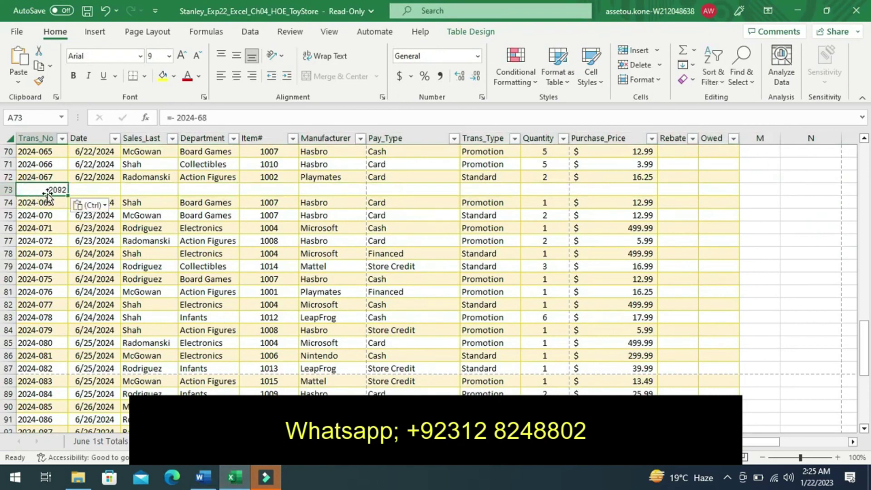
pyautogui.press('BackSpace')
pyautogui.write('202')
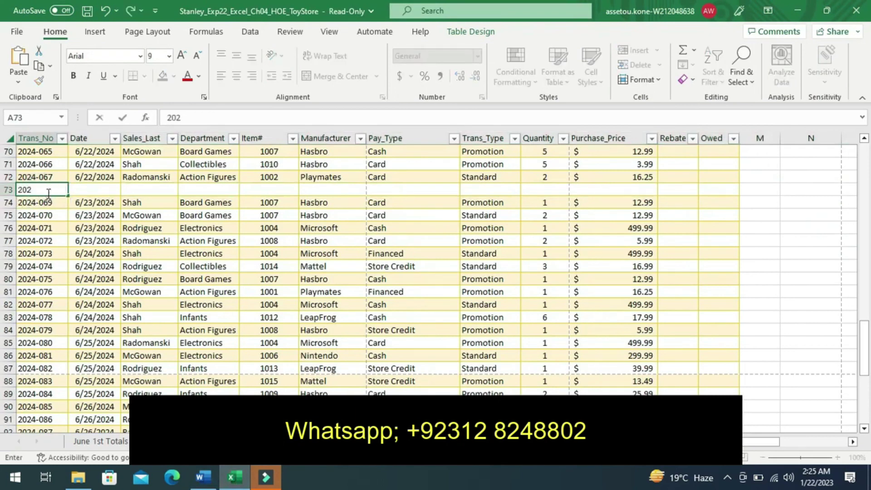
pyautogui.write('4-0')
pyautogui.write('68')
# Copy the date 6/22/2024 from the instructions into cell B73.
pyautogui.click(202, 477)
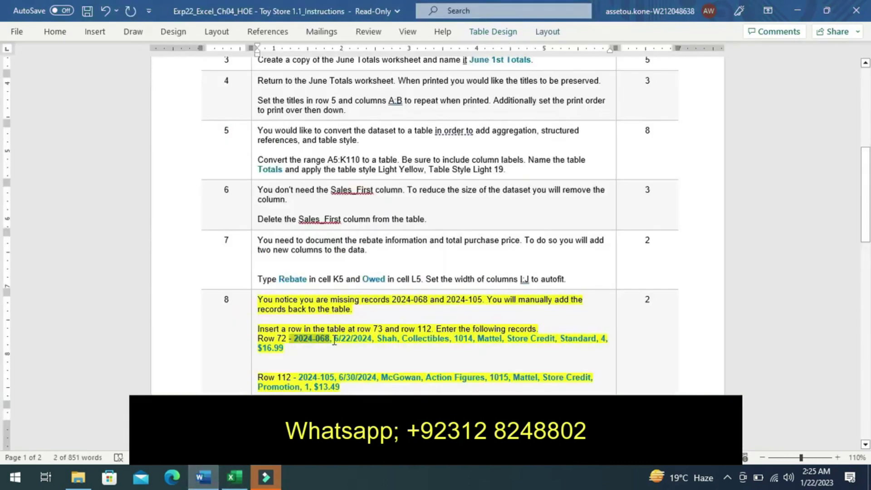
pyautogui.moveTo(334, 340); pyautogui.dragTo(372, 340)
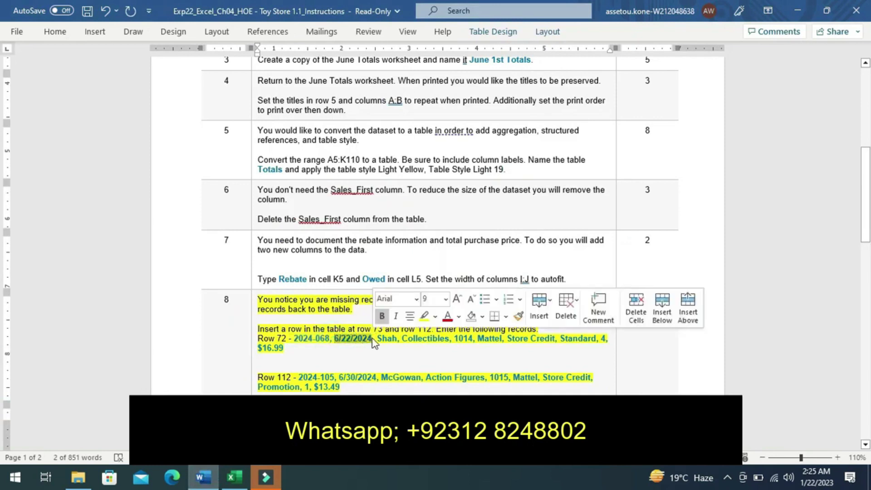
pyautogui.hotkey('ctrl', 'c')
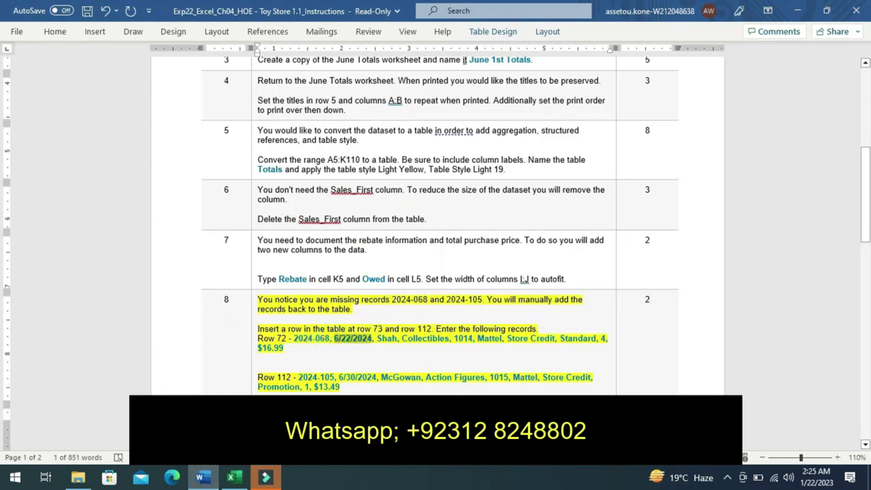
pyautogui.click(229, 475)
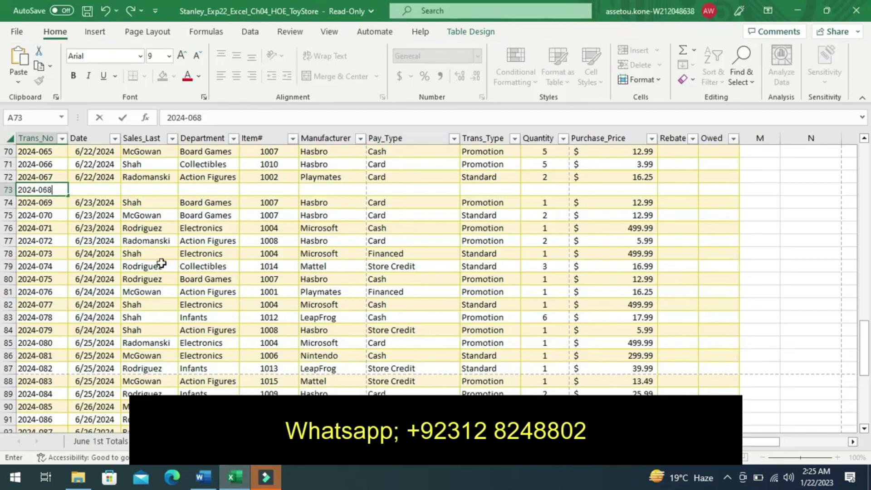
pyautogui.click(87, 190)
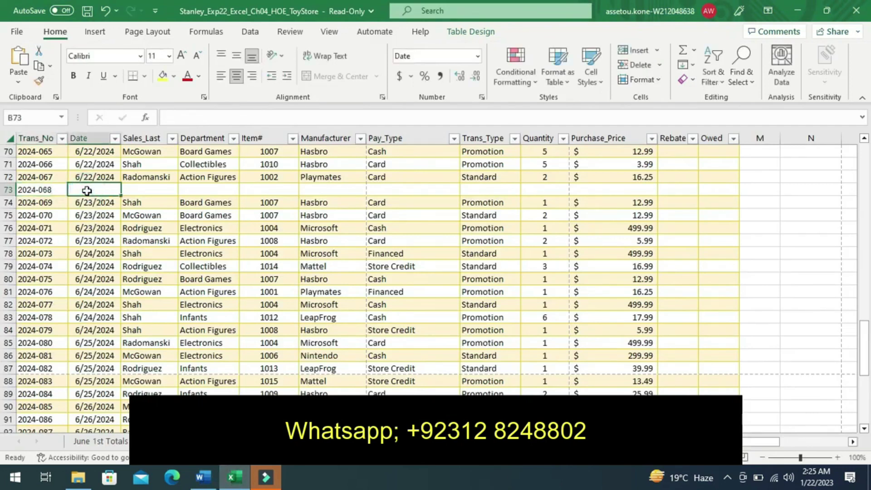
pyautogui.hotkey('ctrl', 'v')
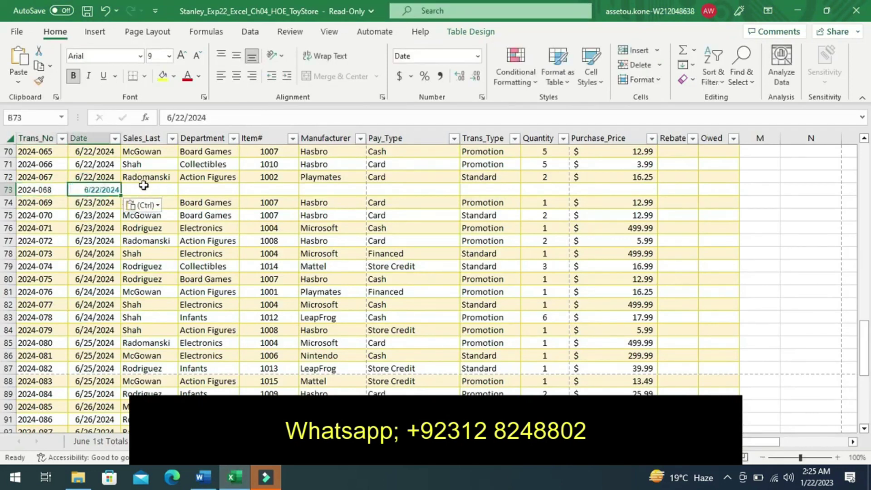
pyautogui.click(144, 190)
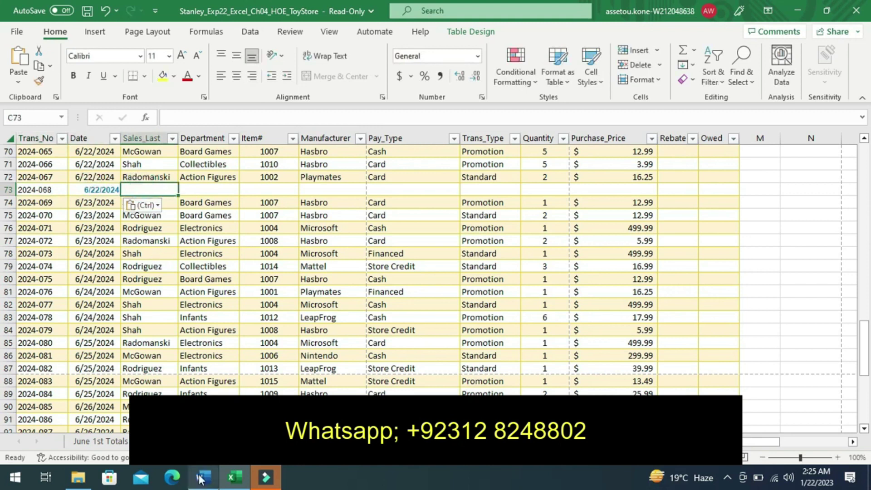
# Select the salesperson's last name in the instructions' record line.
pyautogui.click(203, 469)
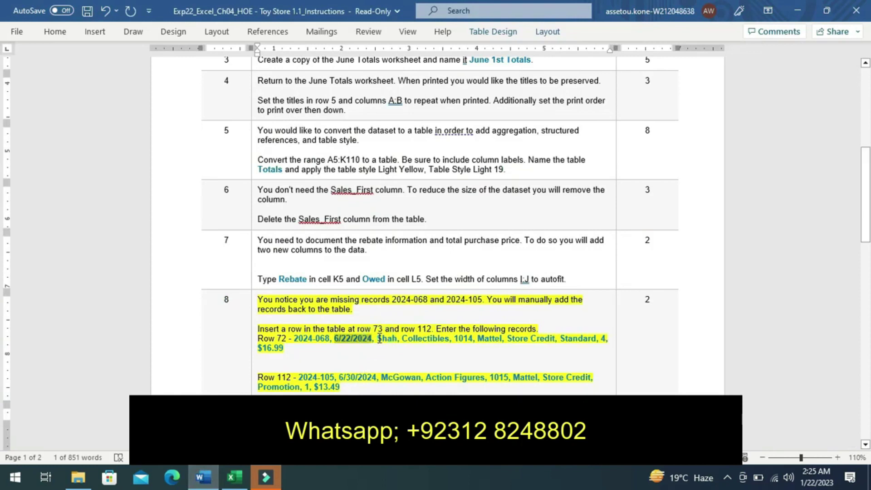
pyautogui.scroll(-5, 379, 340)
pyautogui.scroll(-3, 380, 338)
pyautogui.click(380, 340)
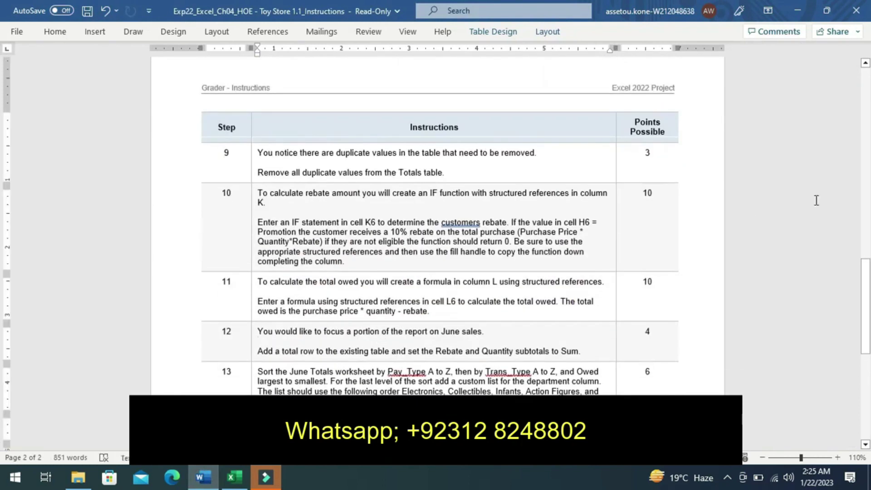
pyautogui.scroll(6, 611, 239)
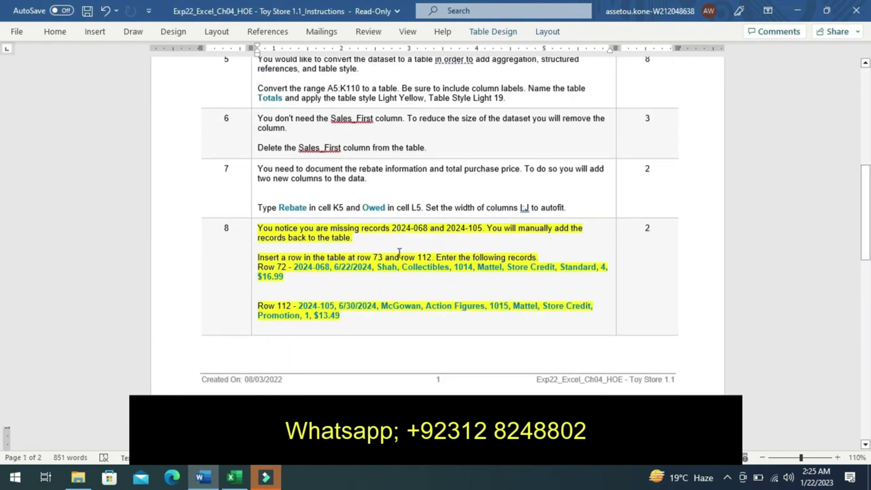
pyautogui.moveTo(379, 267); pyautogui.dragTo(396, 267)
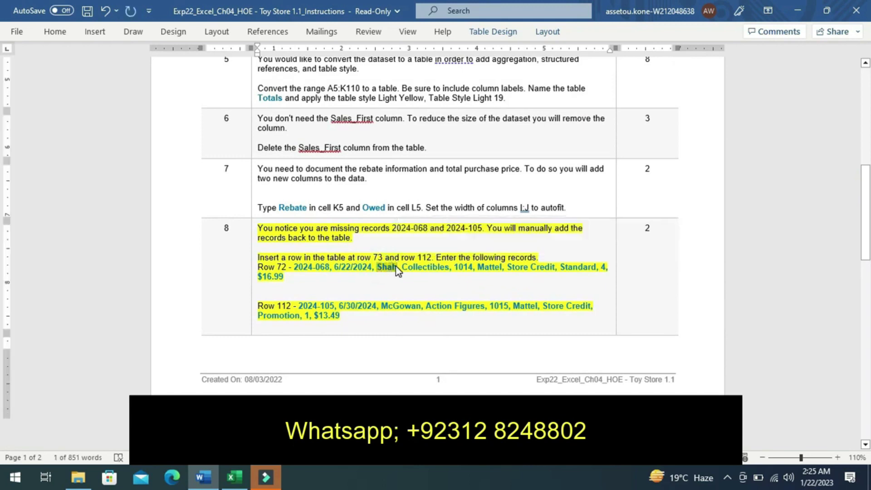
pyautogui.click(229, 480)
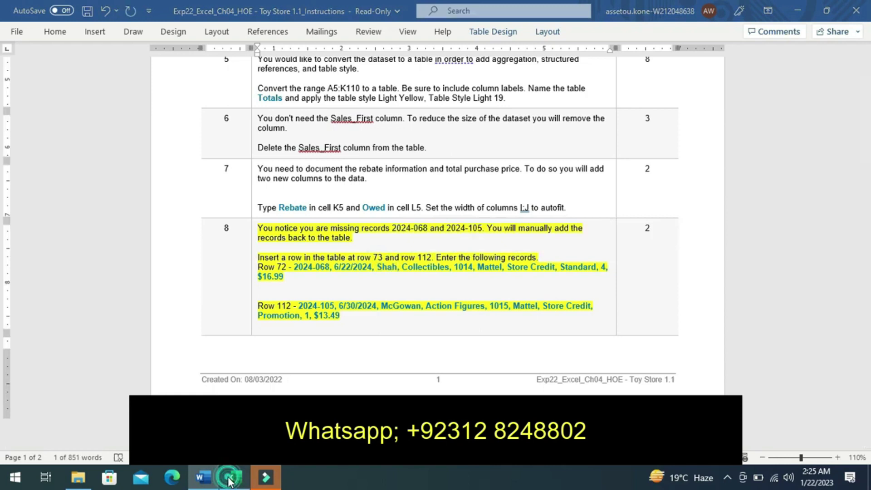
# Paste the salesperson's last name into C73 and department Collectibles into D73.
pyautogui.click(138, 190)
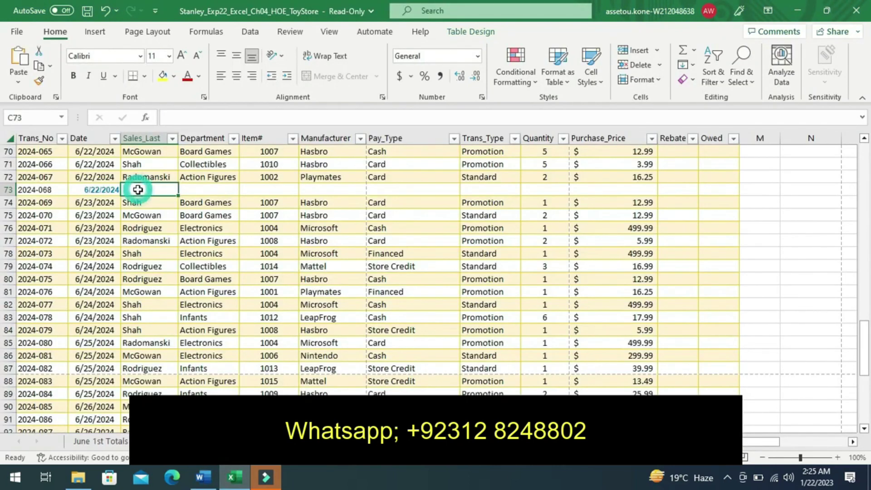
pyautogui.hotkey('ctrl', 'v')
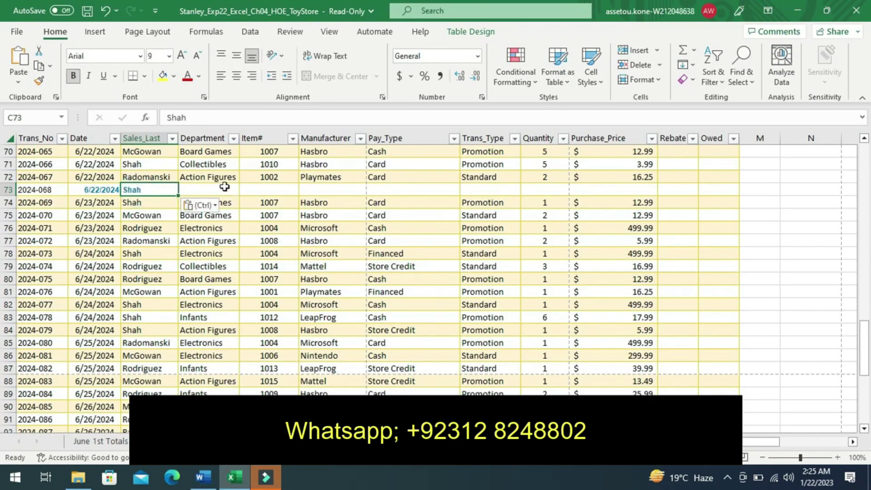
pyautogui.click(224, 186)
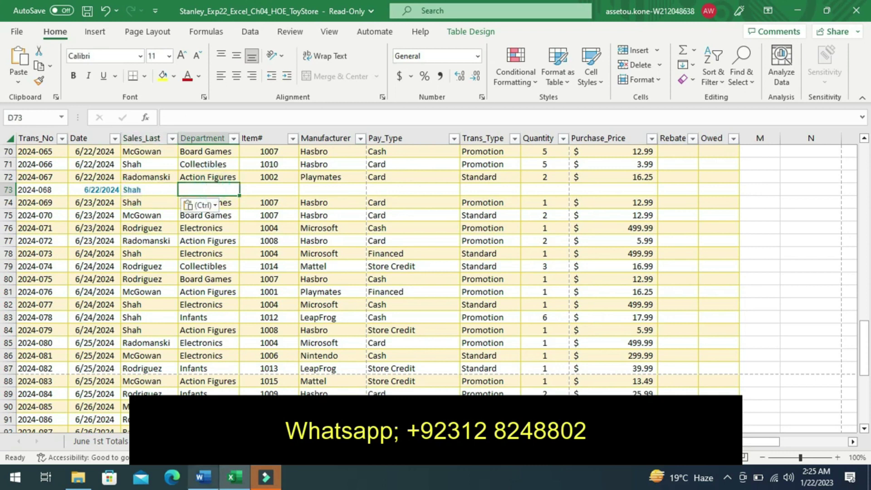
pyautogui.click(203, 476)
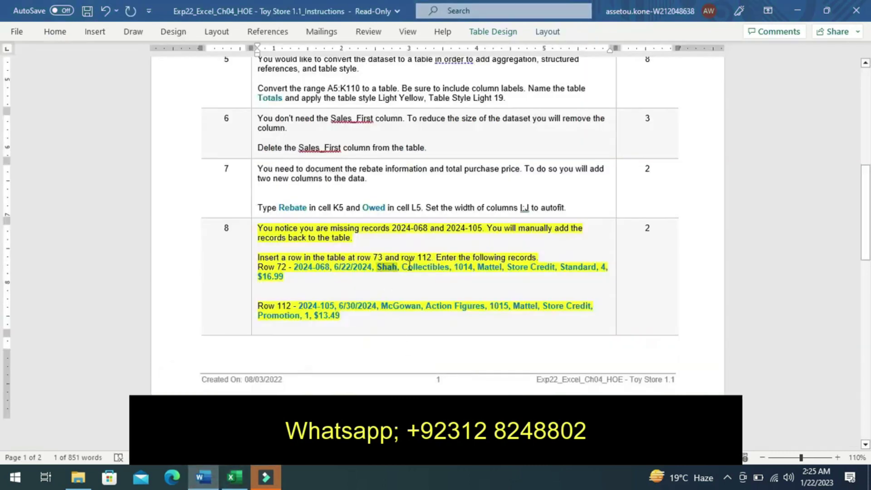
pyautogui.moveTo(403, 267); pyautogui.dragTo(447, 266)
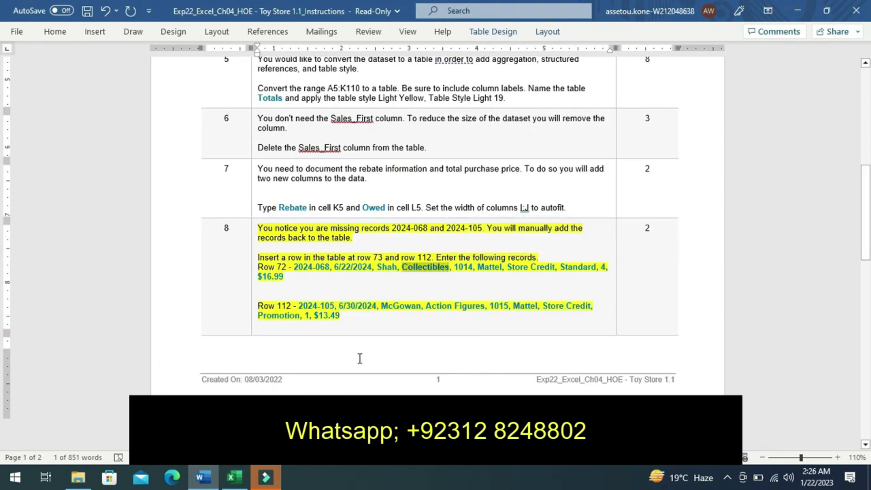
pyautogui.moveTo(231, 478)
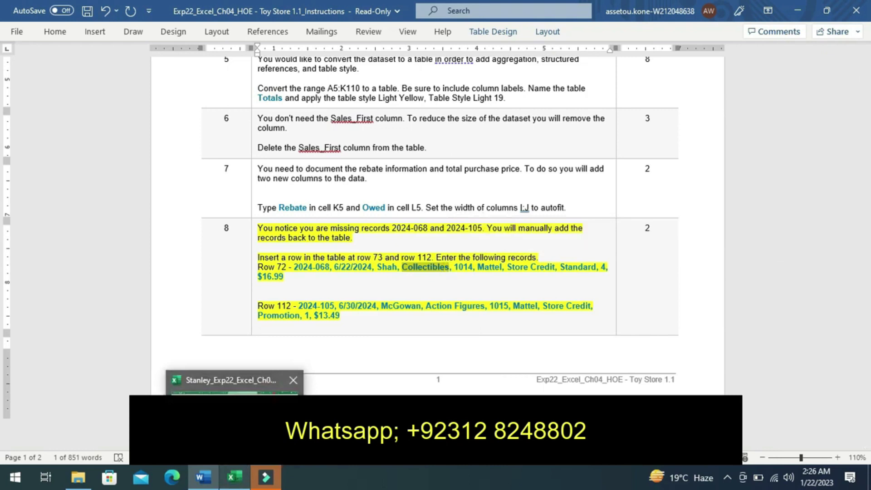
pyautogui.click(243, 467)
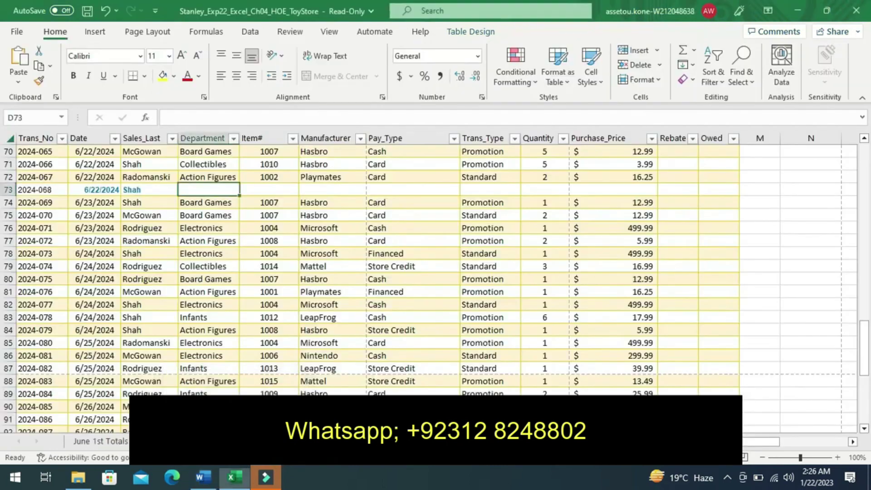
pyautogui.click(188, 189)
pyautogui.hotkey('ctrl', 'v')
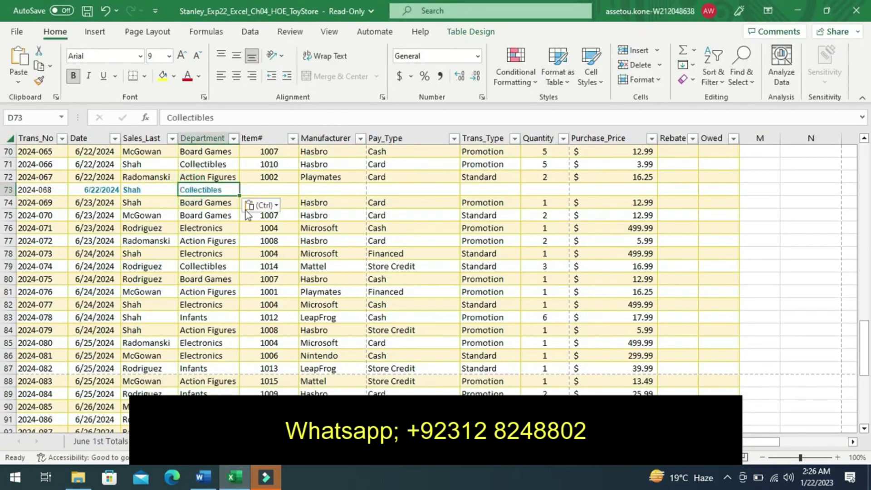
# Copy item number 1014 from the instructions into cell E73.
pyautogui.click(203, 476)
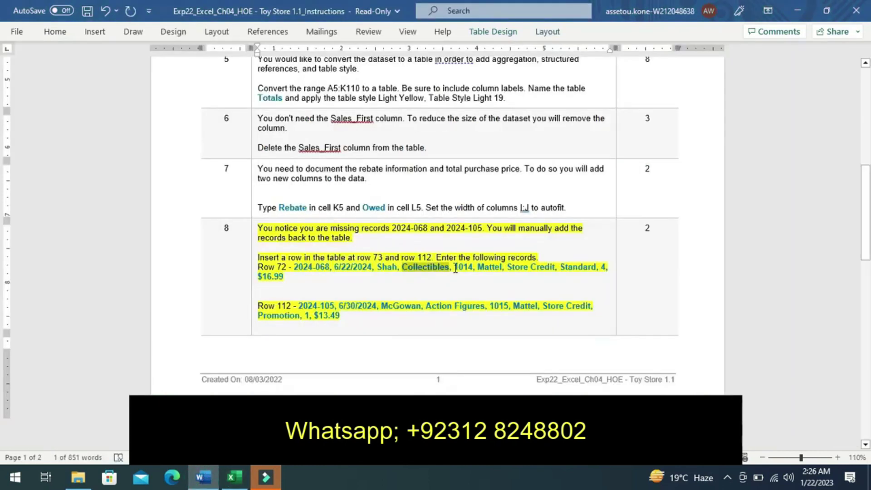
pyautogui.moveTo(455, 268); pyautogui.dragTo(473, 270)
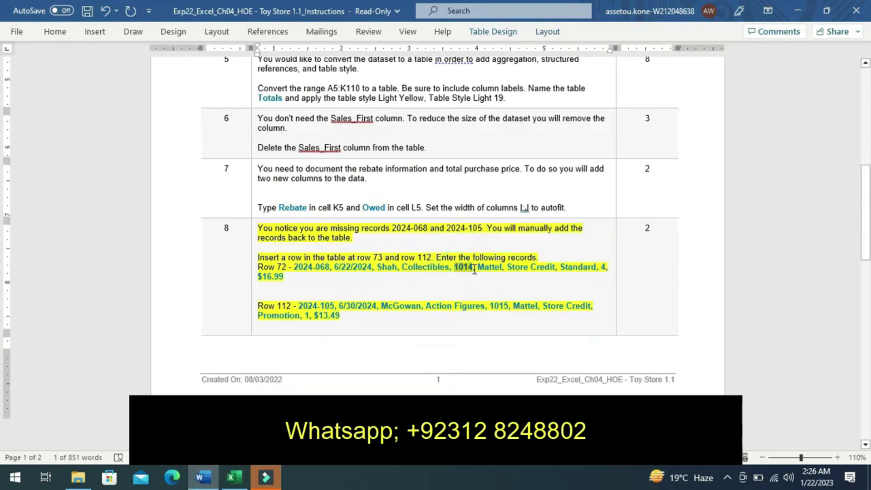
pyautogui.click(234, 476)
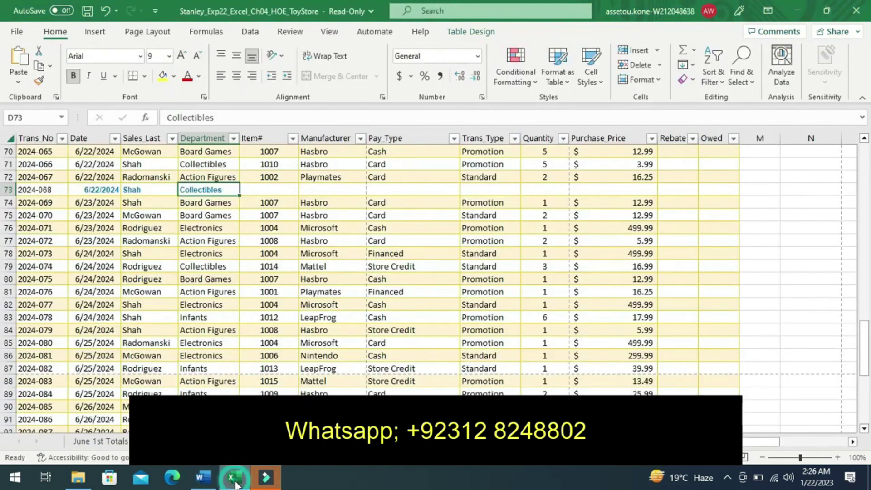
pyautogui.click(263, 192)
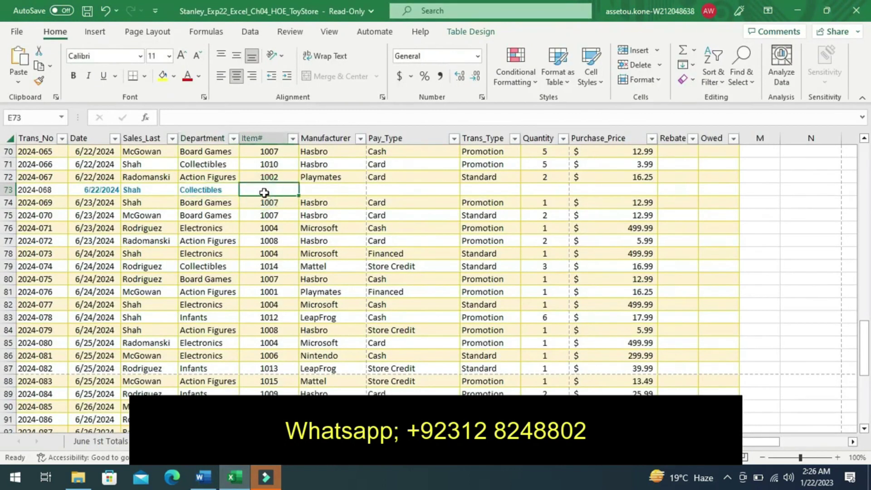
pyautogui.hotkey('ctrl', 'v')
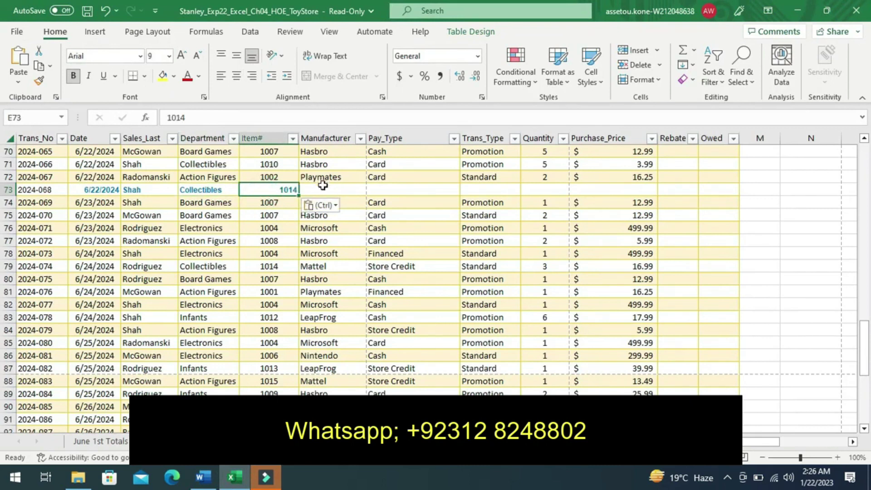
pyautogui.click(327, 188)
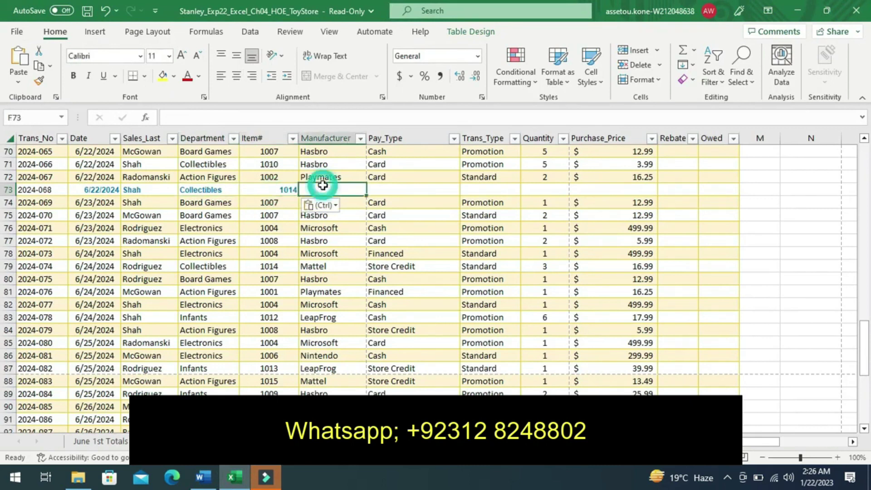
# Paste manufacturer Mattel into F73 and pick up payment type Store Credit from the instructions.
pyautogui.click(204, 477)
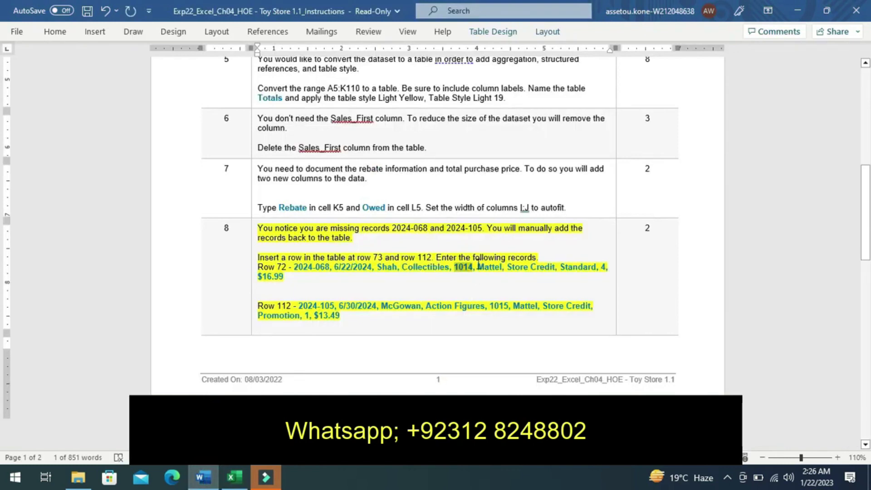
pyautogui.moveTo(477, 266)
pyautogui.mouseDown()
pyautogui.moveTo(491, 276)
pyautogui.moveTo(502, 268)
pyautogui.mouseUp()
pyautogui.hotkey('ctrl', 'c')
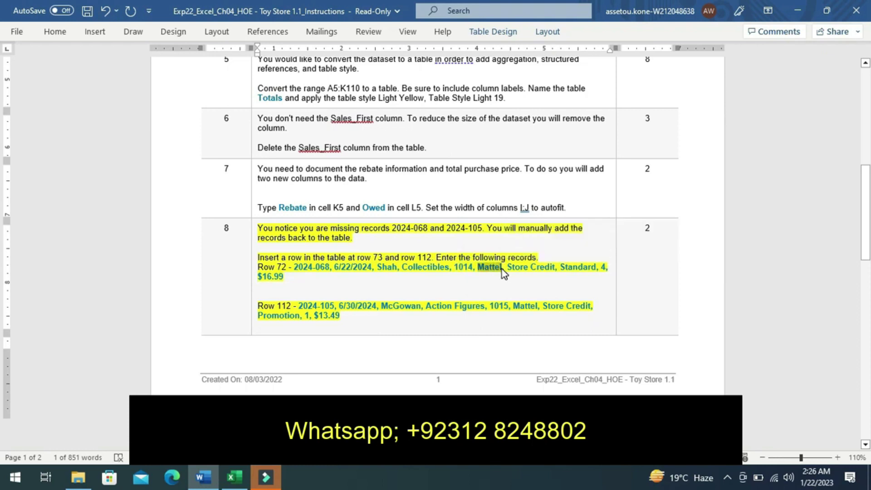
pyautogui.click(232, 478)
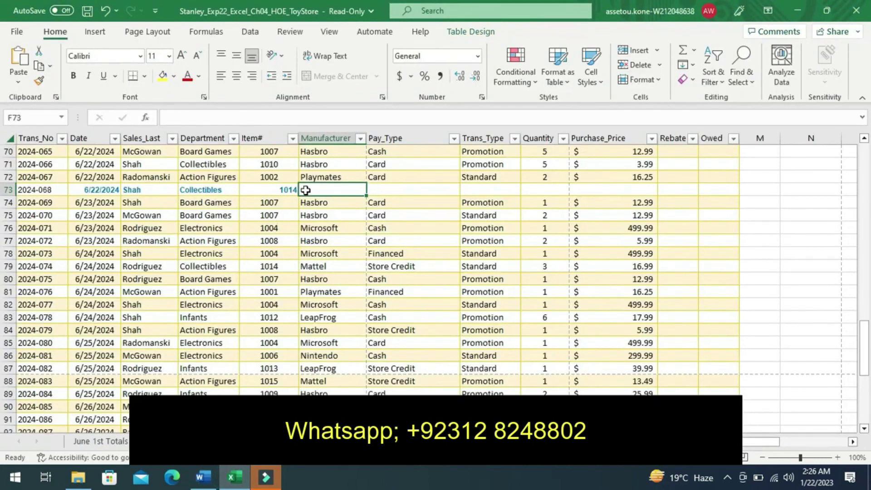
pyautogui.hotkey('ctrl', 'v')
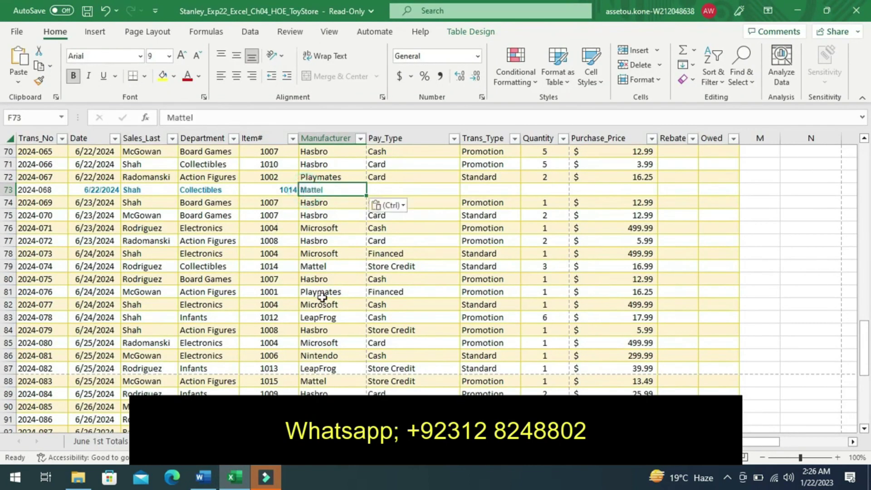
pyautogui.click(203, 477)
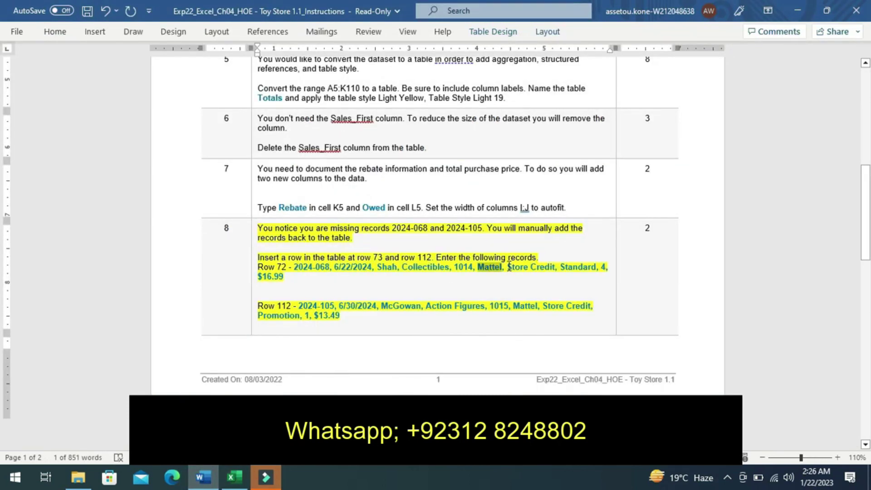
pyautogui.moveTo(509, 267); pyautogui.dragTo(542, 264)
pyautogui.hotkey('ctrl', 'c')
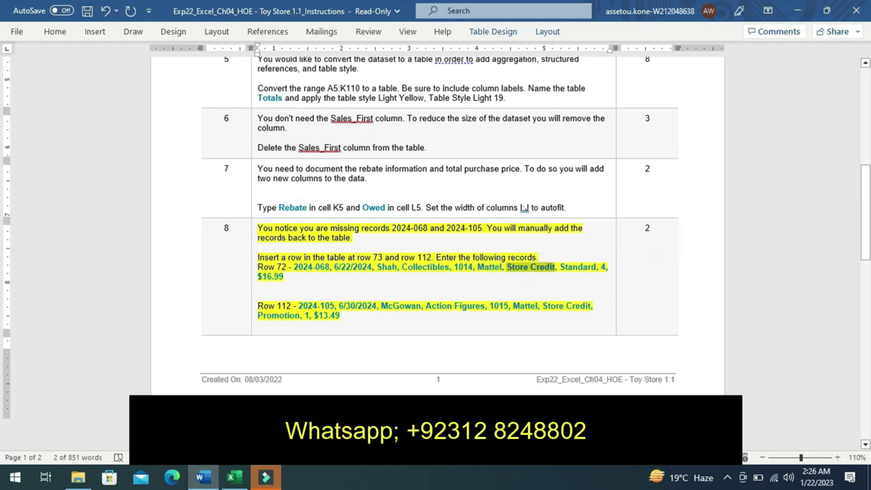
pyautogui.click(234, 477)
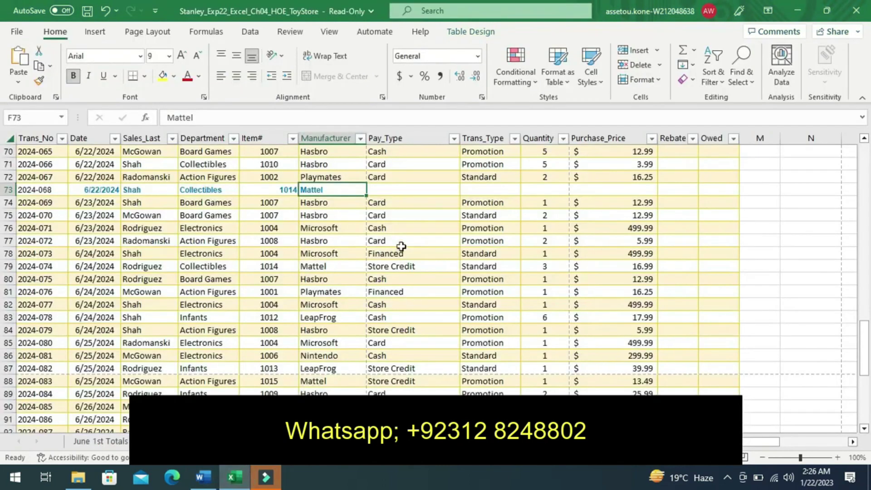
# Fill G73 with Store Credit and H73 with Trans_Type Standard from the instructions.
pyautogui.click(383, 190)
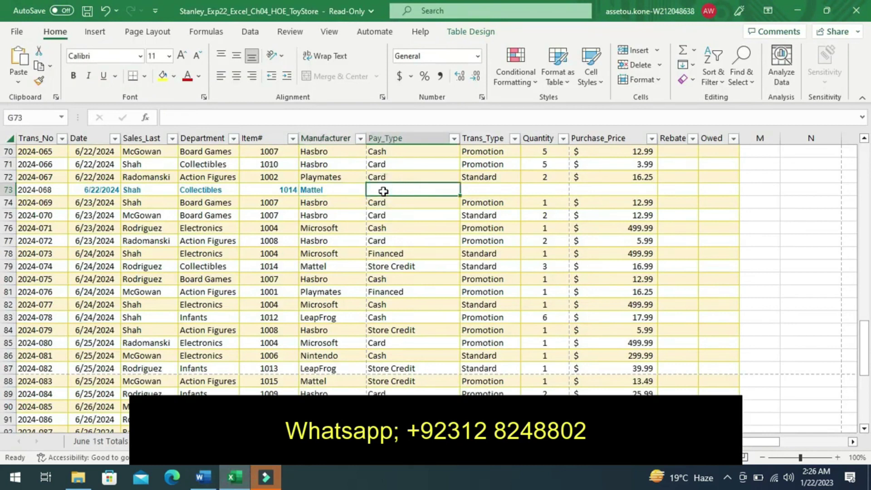
pyautogui.hotkey('ctrl', 'v')
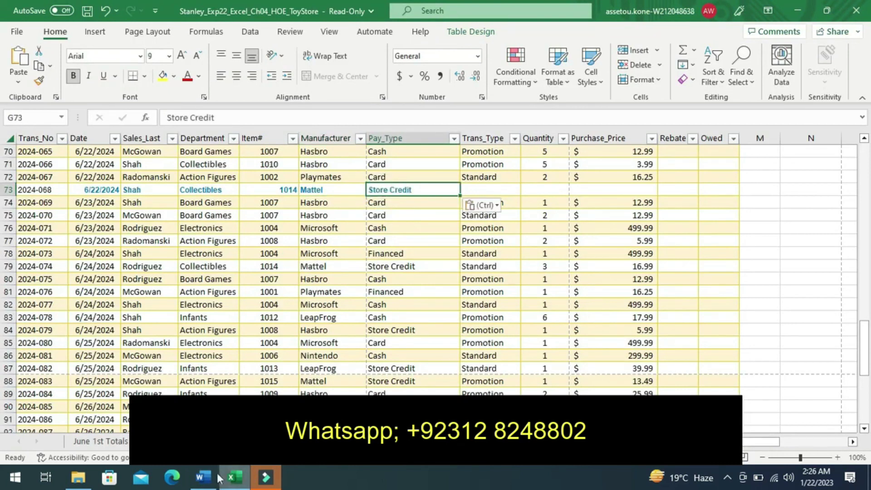
pyautogui.click(210, 481)
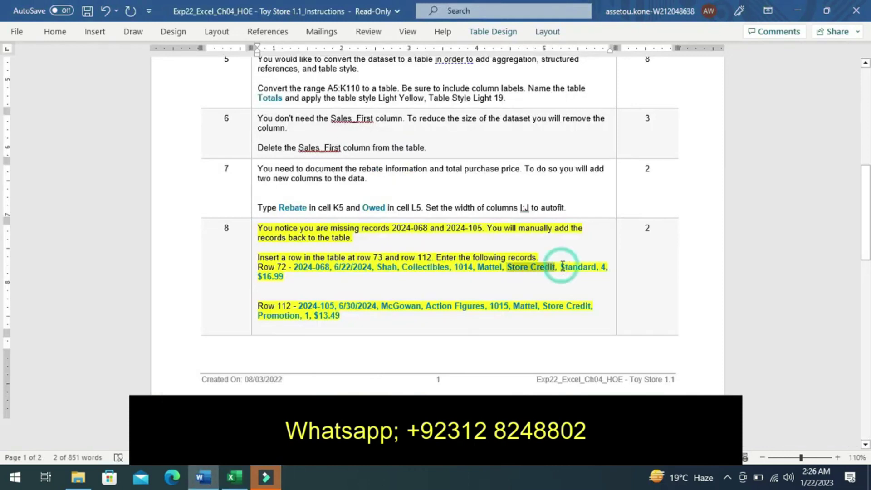
pyautogui.scroll(-7, 562, 266)
pyautogui.scroll(-2, 563, 266)
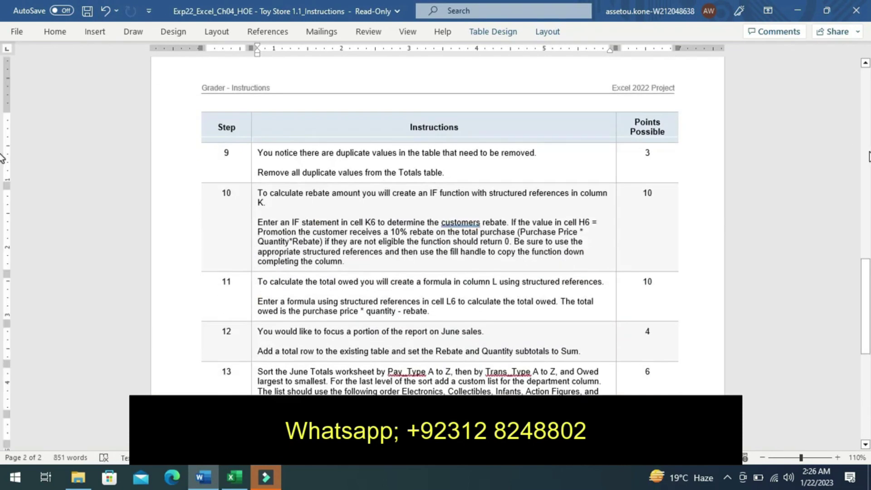
pyautogui.scroll(5, 856, 151)
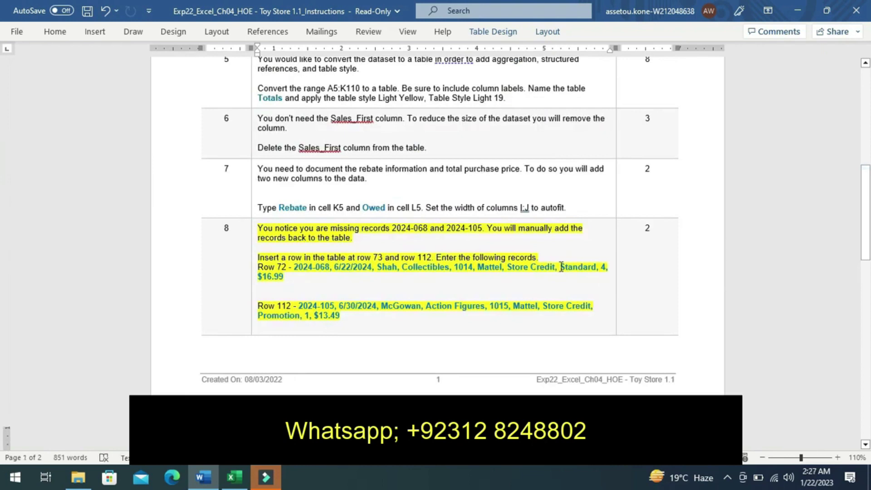
pyautogui.moveTo(560, 267); pyautogui.dragTo(594, 267)
pyautogui.hotkey('ctrl', 'c')
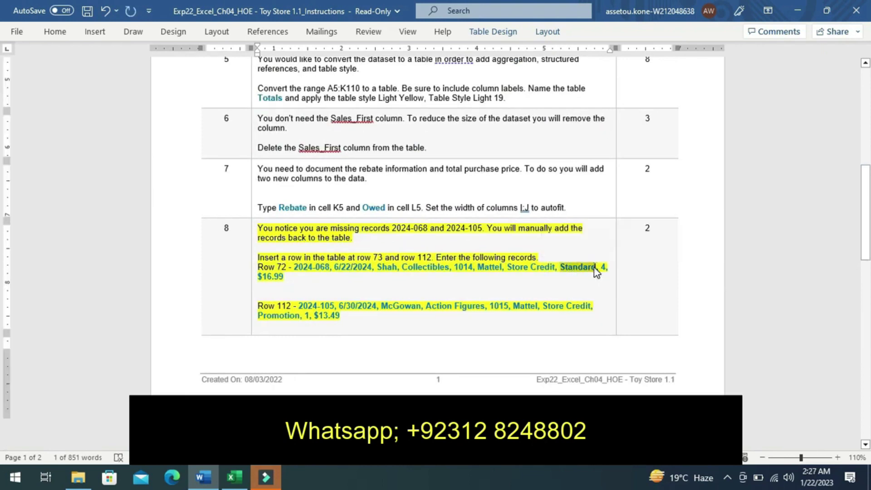
pyautogui.click(234, 476)
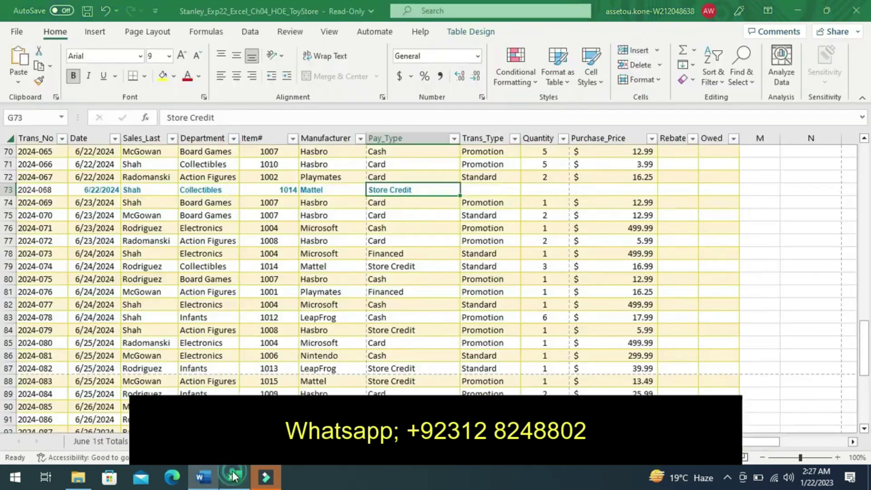
pyautogui.click(477, 188)
pyautogui.hotkey('ctrl', 'v')
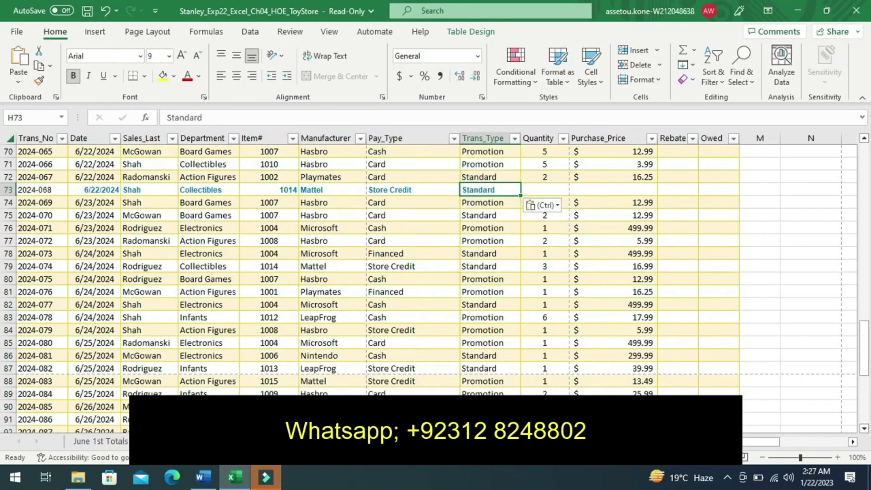
# Enter quantity 4 in cell I73.
pyautogui.click(212, 475)
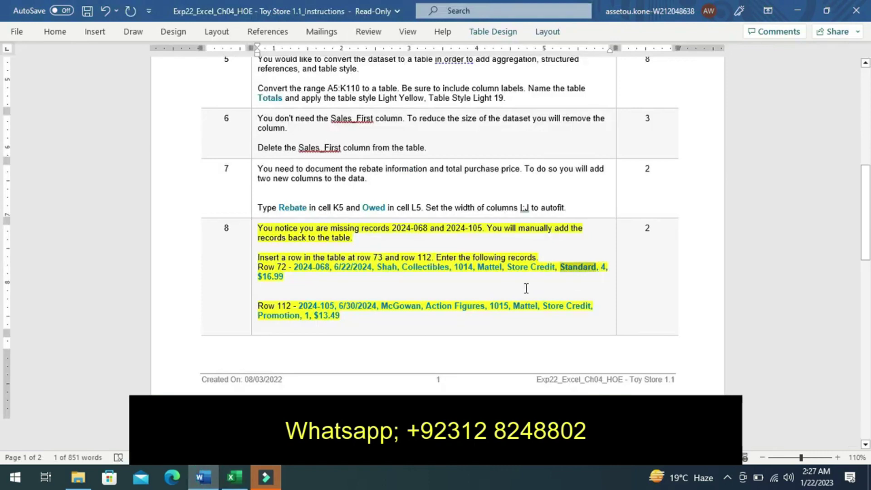
pyautogui.click(238, 485)
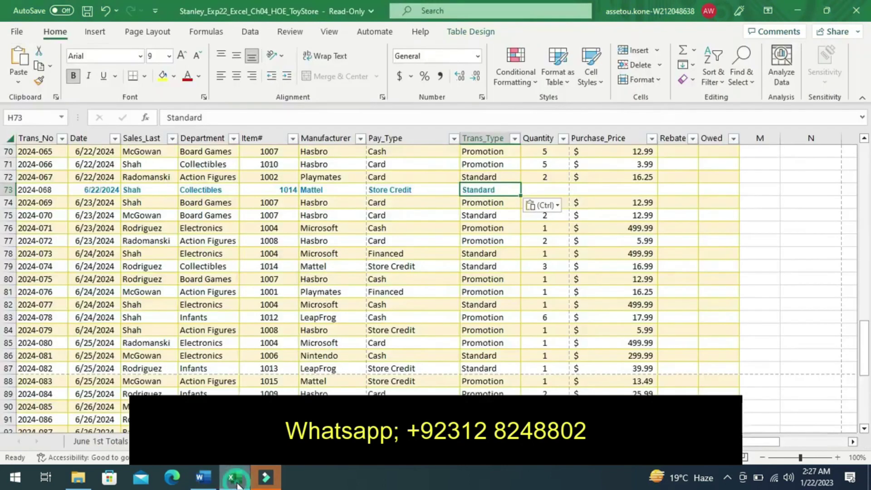
pyautogui.click(544, 194)
pyautogui.write('4')
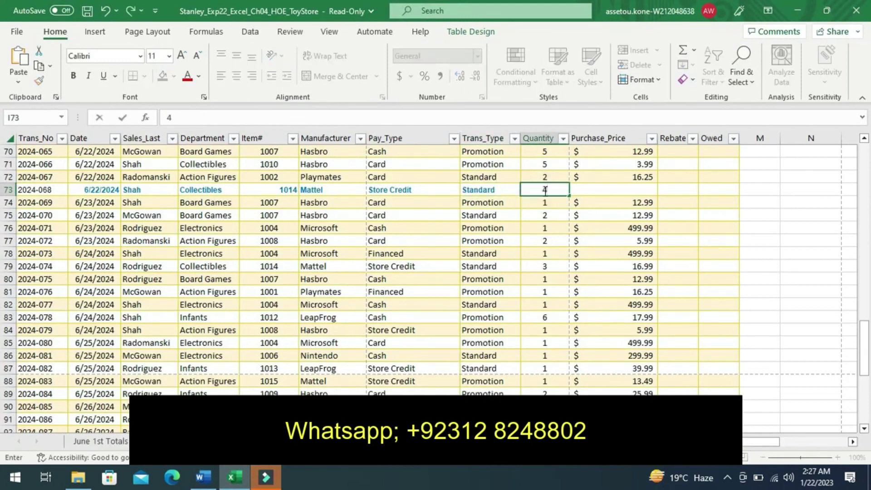
pyautogui.click(586, 188)
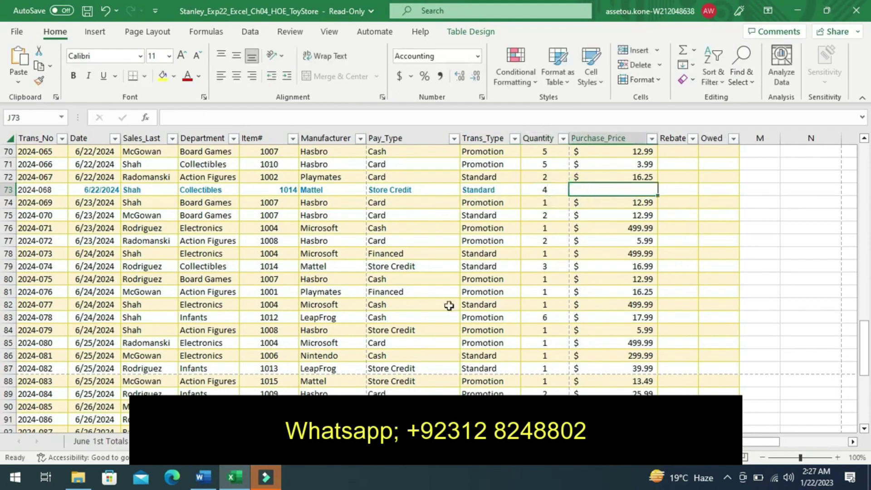
# Copy the purchase price $16.99 from the instructions into cell J73.
pyautogui.click(203, 477)
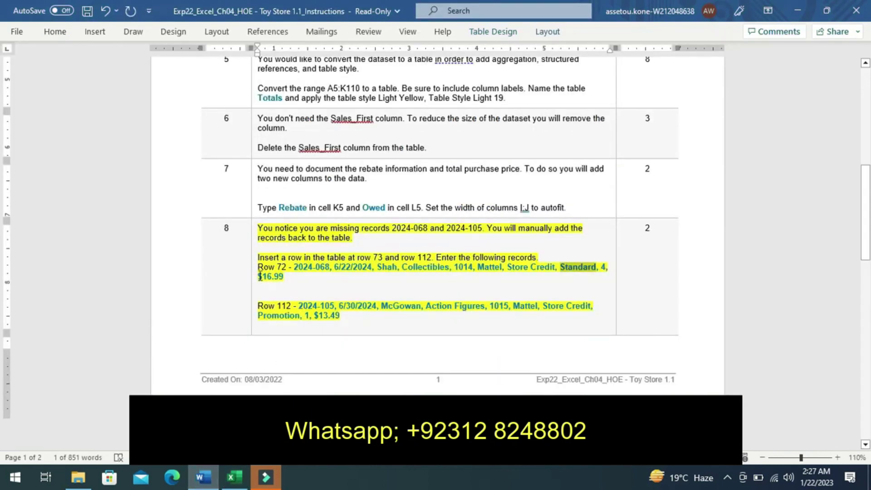
pyautogui.moveTo(258, 276); pyautogui.dragTo(281, 277)
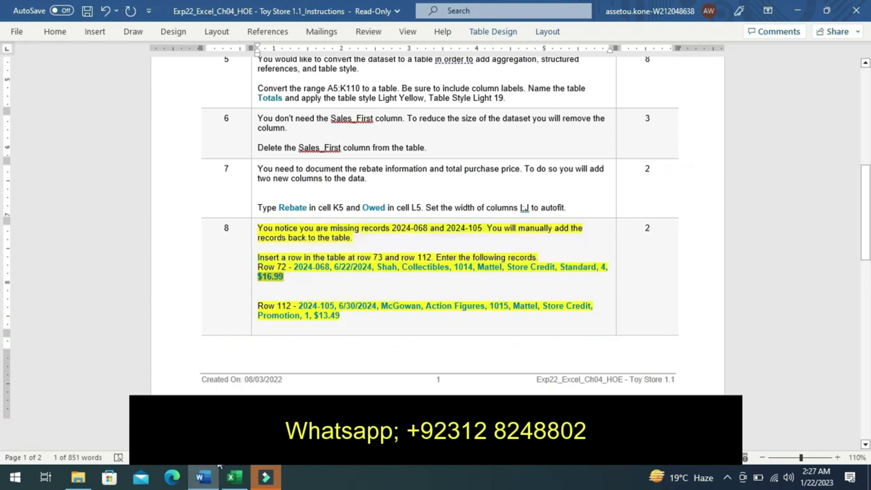
pyautogui.click(234, 476)
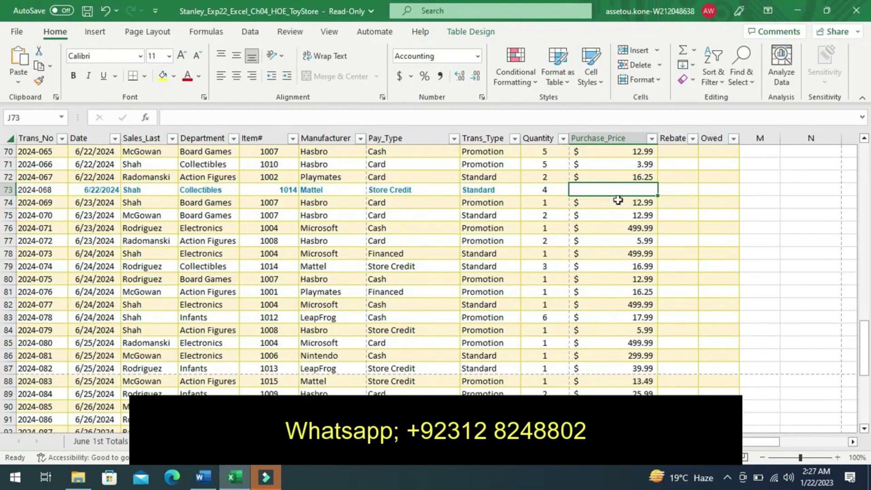
pyautogui.click(587, 190)
pyautogui.hotkey('ctrl', 'v')
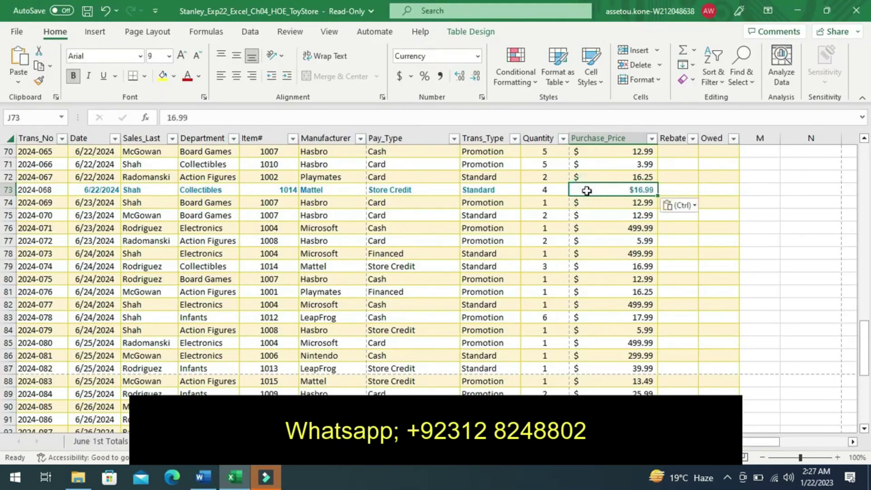
pyautogui.press('Down')
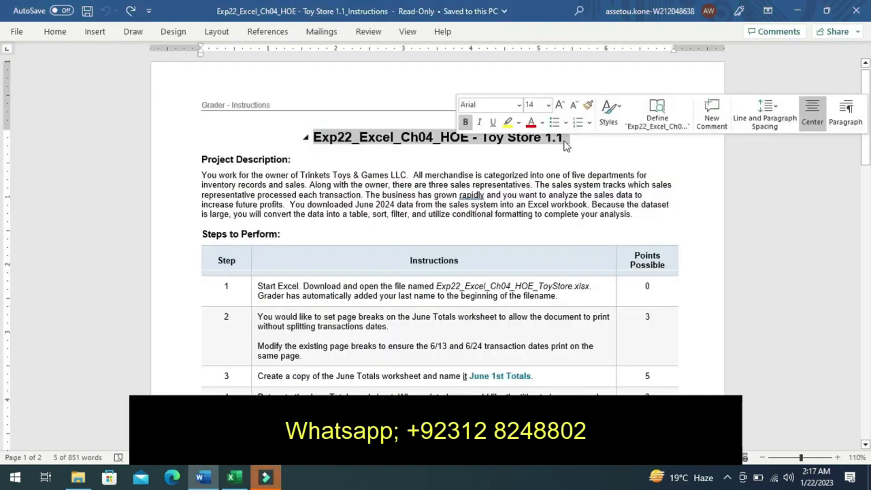
# Highlight step 1's instruction text in yellow, after undoing a stray highlight on the title.
pyautogui.click(508, 126)
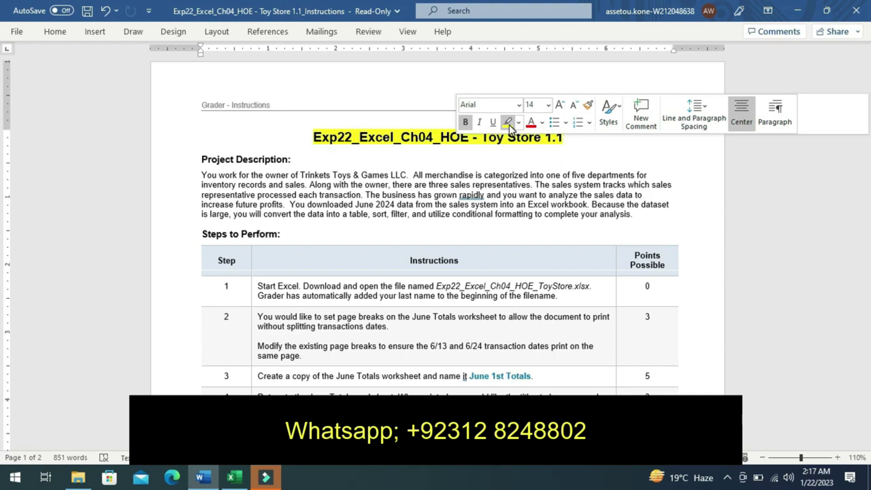
pyautogui.click(434, 161)
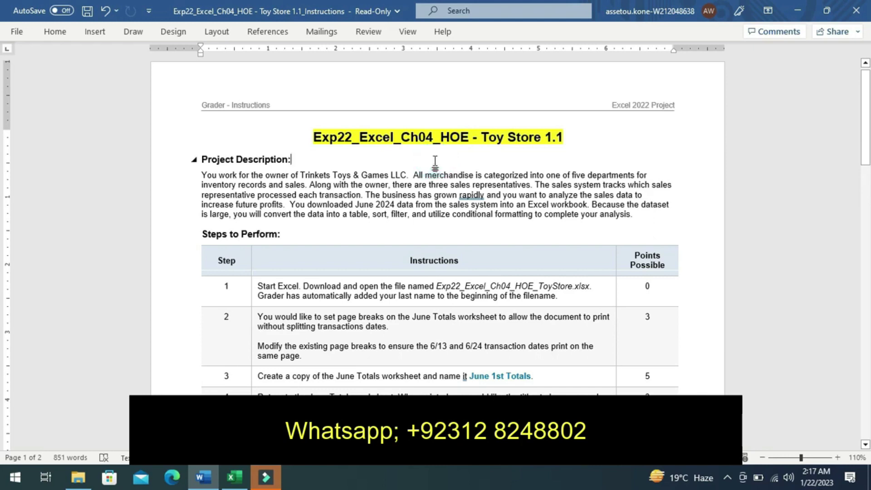
pyautogui.hotkey('ctrl', 'z')
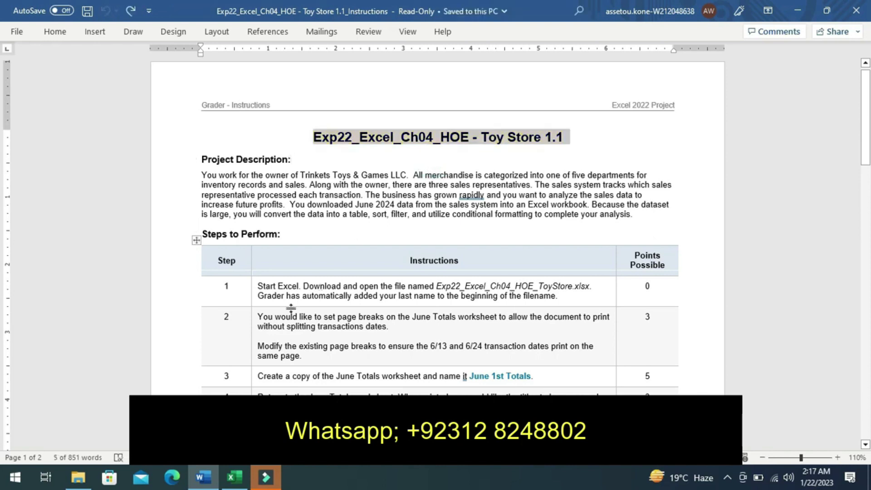
pyautogui.moveTo(253, 306)
pyautogui.click(251, 299)
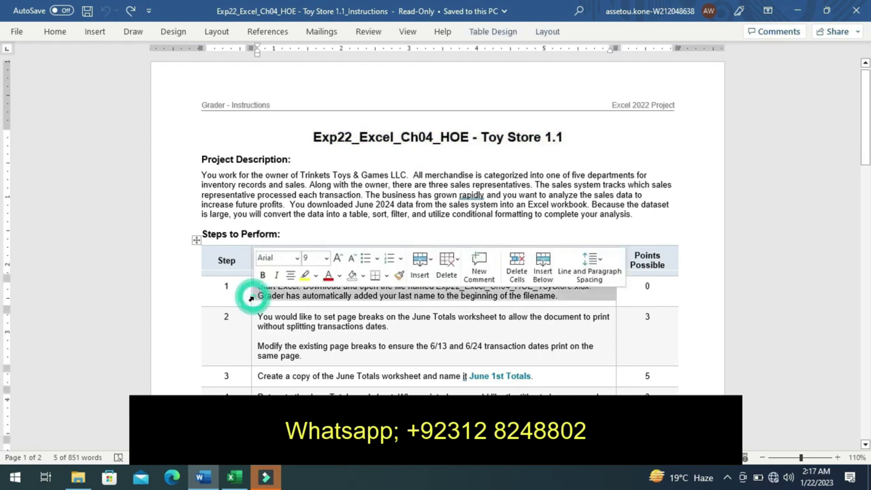
pyautogui.click(305, 275)
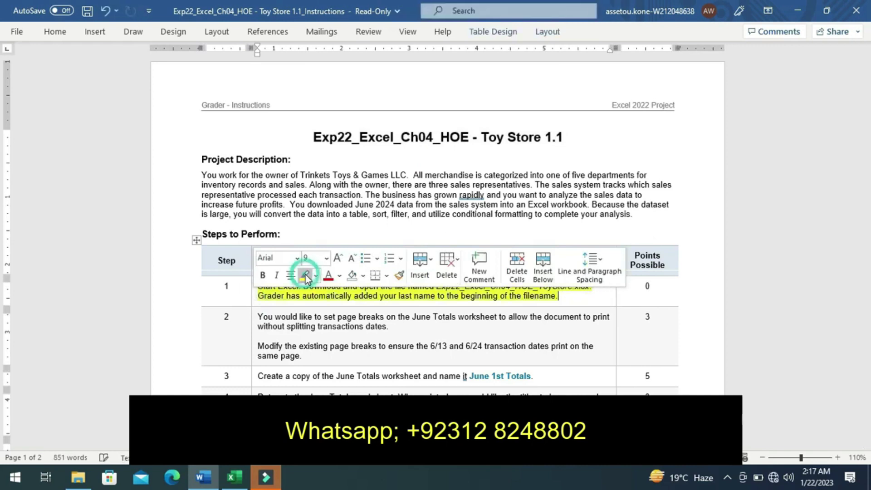
pyautogui.click(234, 301)
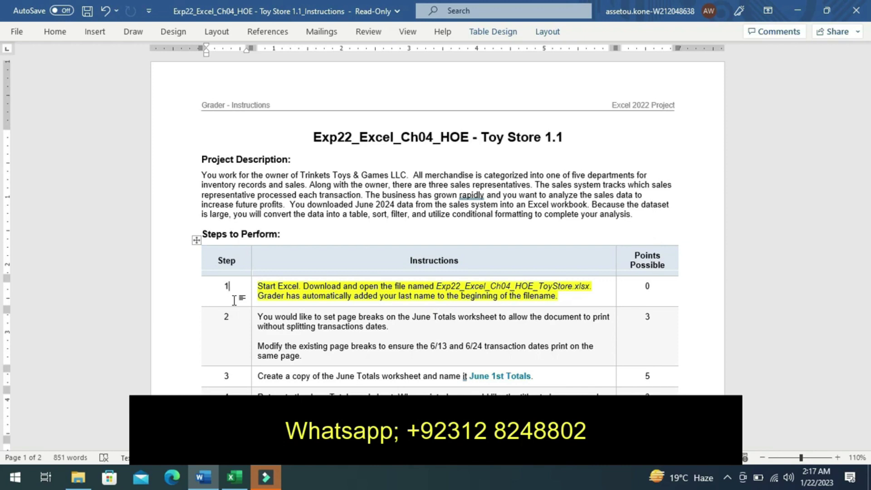
pyautogui.click(234, 300)
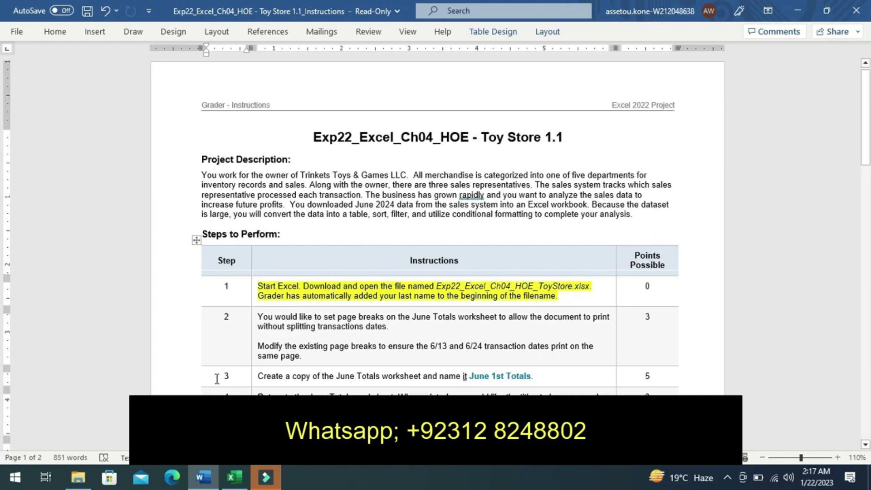
pyautogui.click(232, 477)
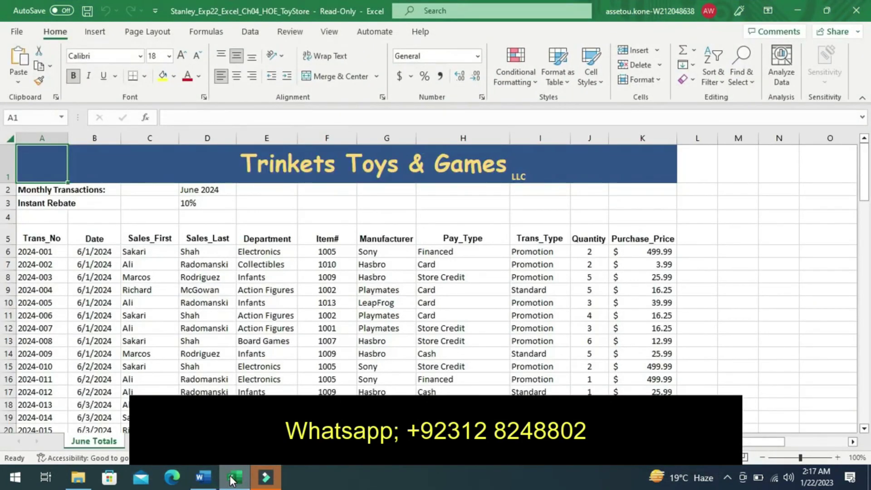
# Compare the June Totals sheet with the neighbouring worksheet, then bring the Word instructions back to front.
pyautogui.click(205, 476)
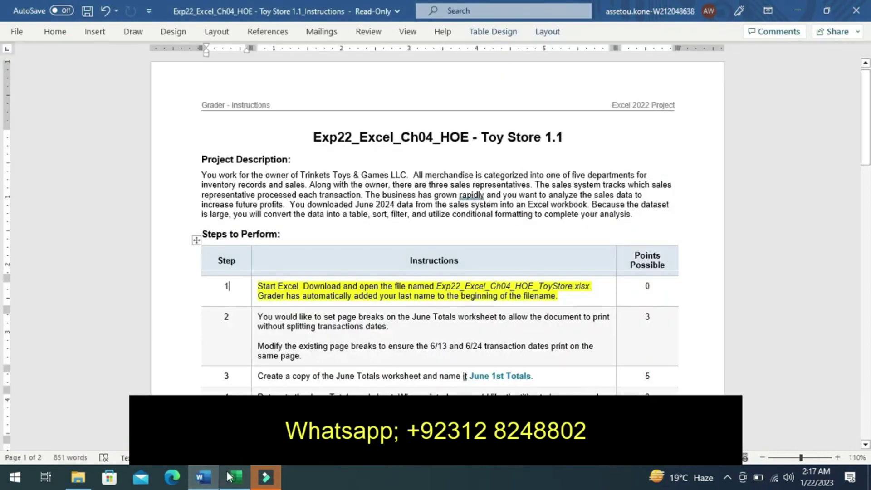
pyautogui.click(228, 475)
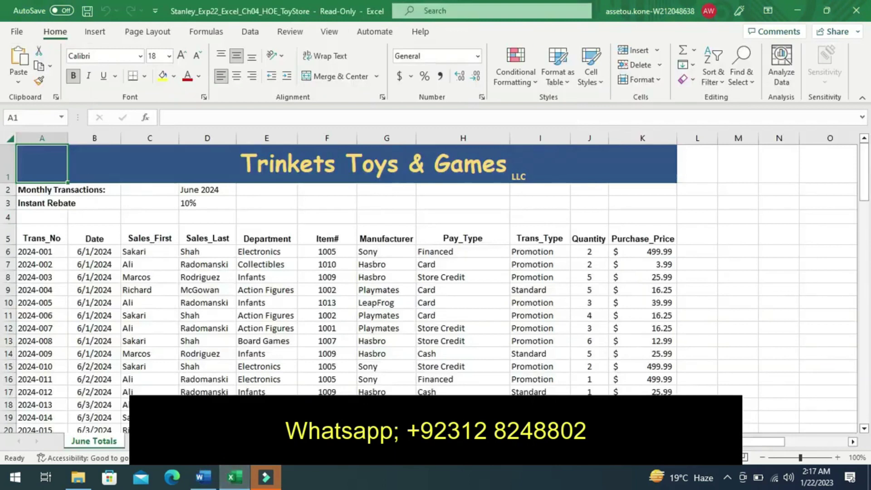
pyautogui.hotkey('ctrl', 'pagedown')
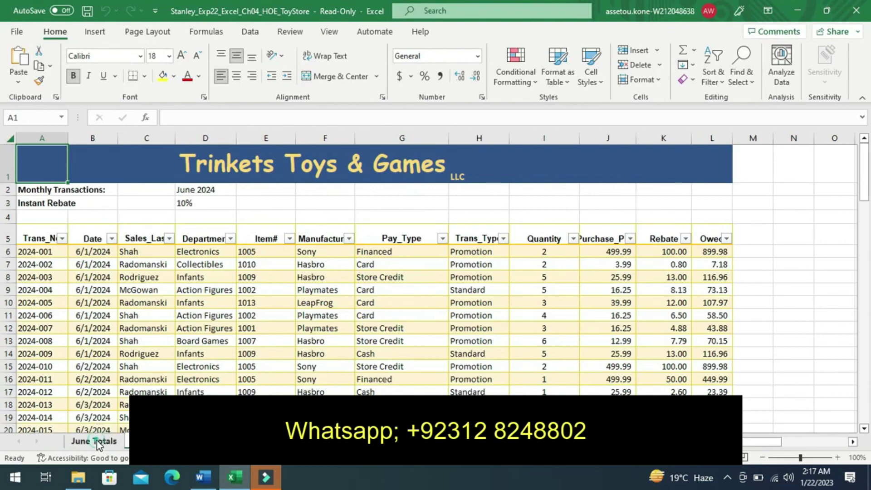
pyautogui.click(97, 442)
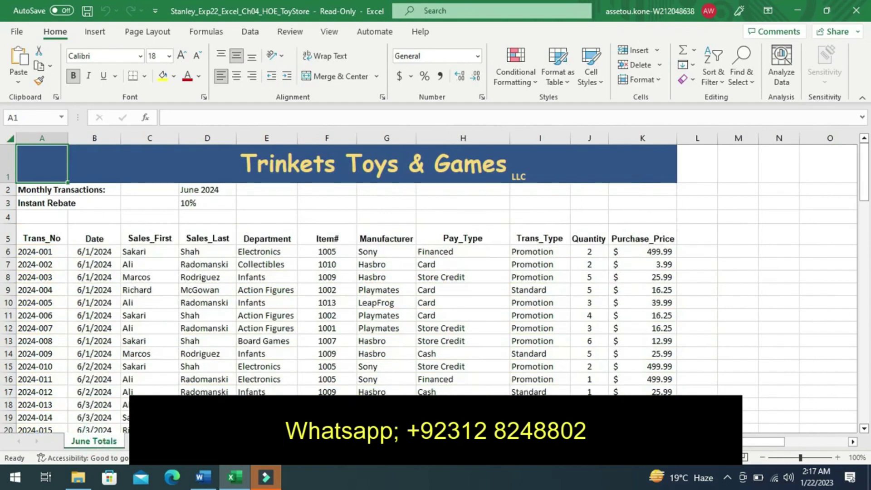
pyautogui.click(204, 478)
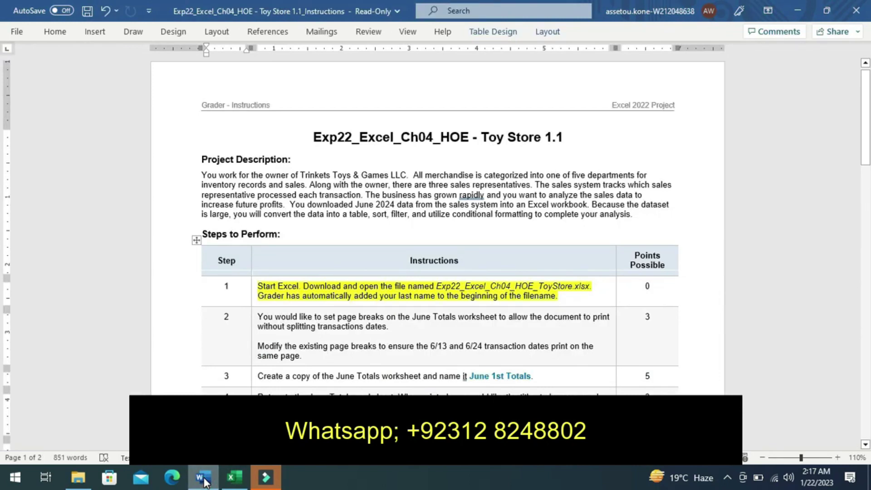
# Swap Step 1's yellow highlight onto Step 2's page-break text, then scroll down to steps 4 and 5.
pyautogui.hotkey('ctrl', 'z')
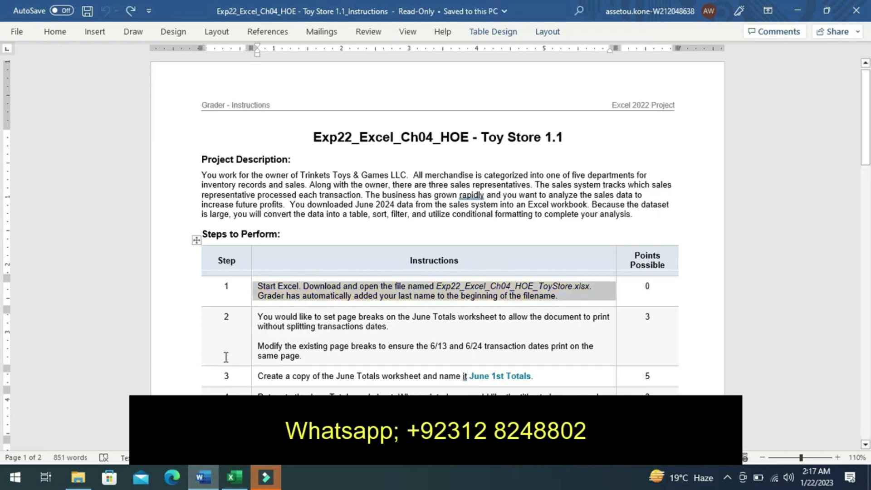
pyautogui.click(253, 355)
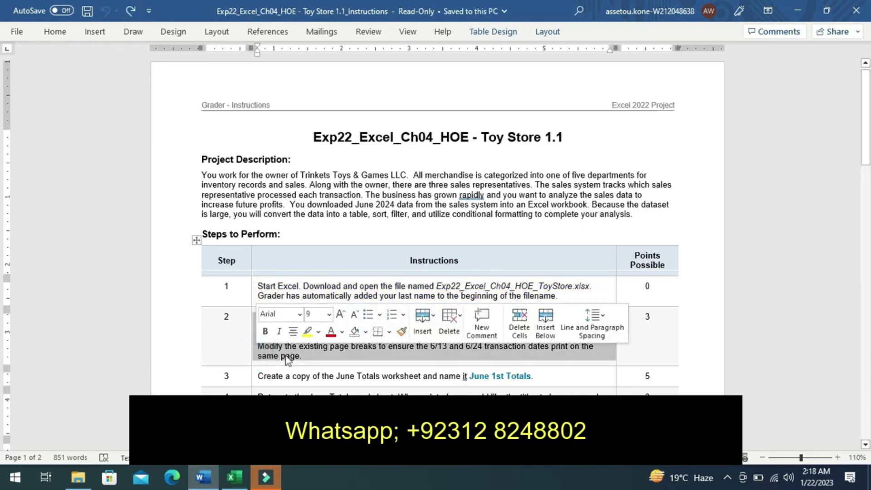
pyautogui.click(308, 331)
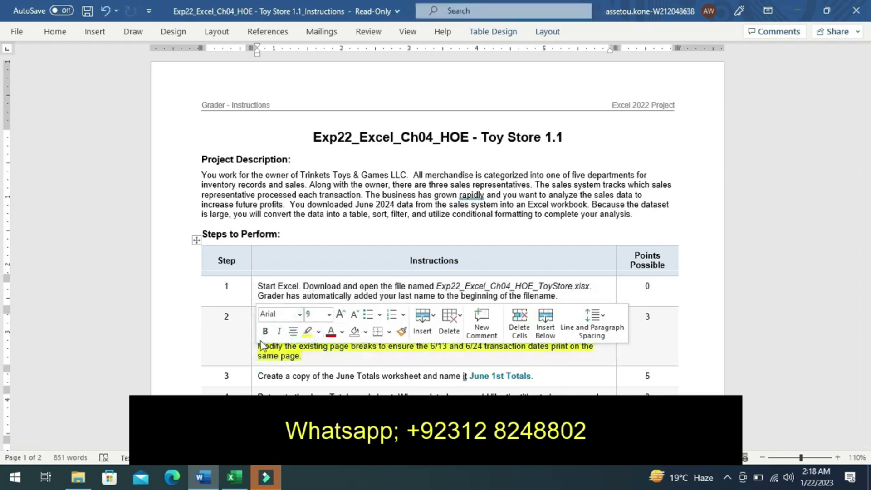
pyautogui.click(239, 336)
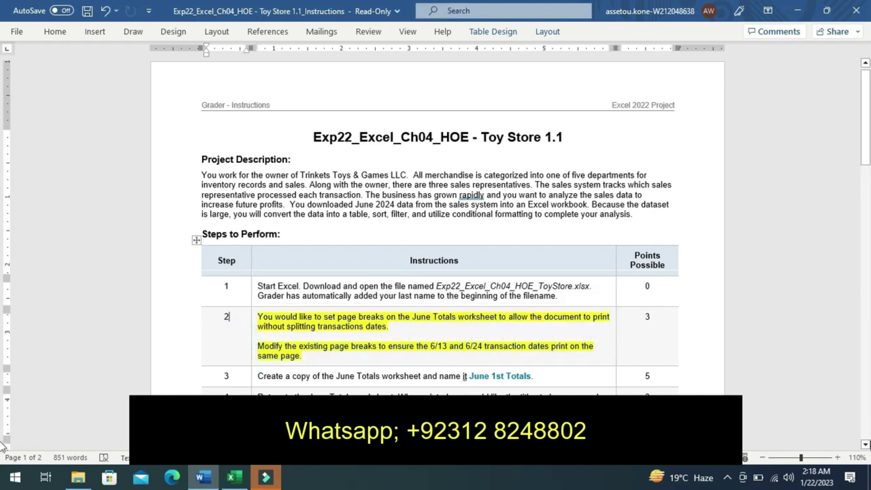
pyautogui.click(865, 444)
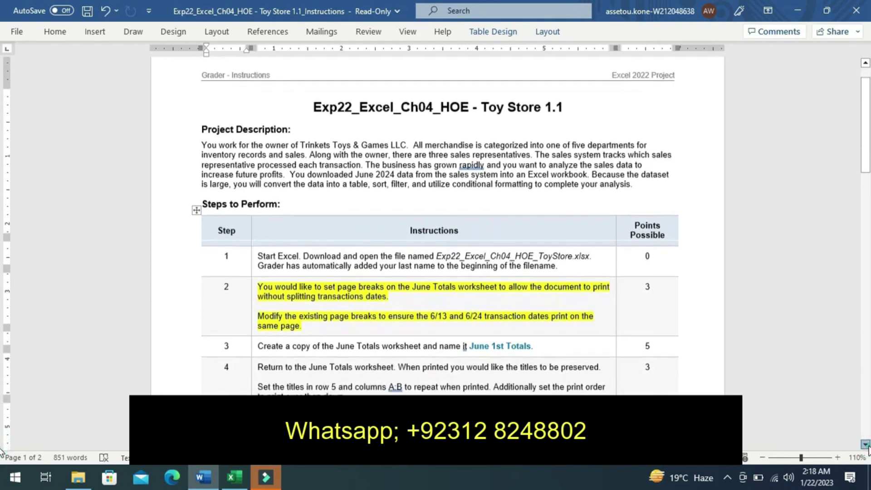
pyautogui.click(865, 444)
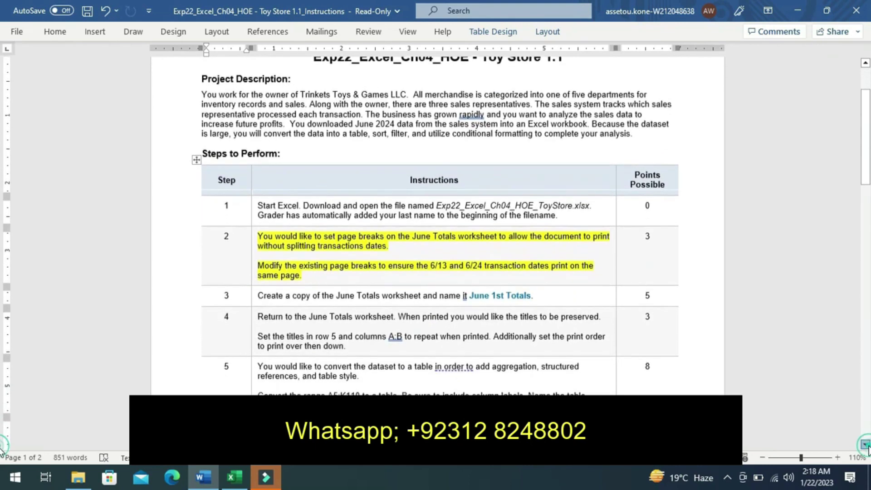
pyautogui.click(865, 445)
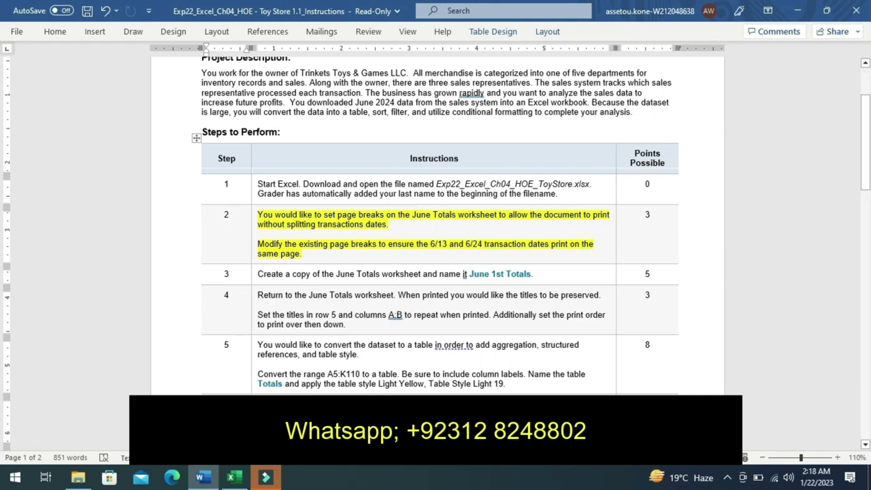
# Switch the June Totals sheet to Page Break Preview.
pyautogui.click(233, 482)
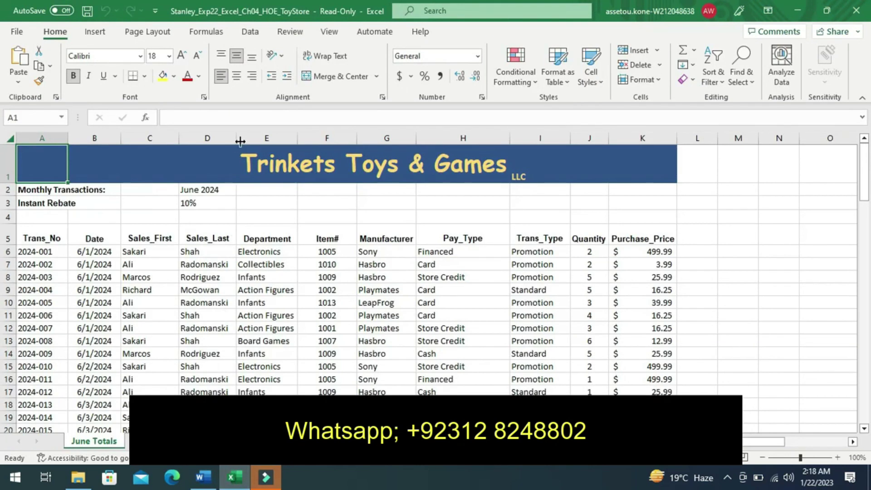
pyautogui.click(328, 32)
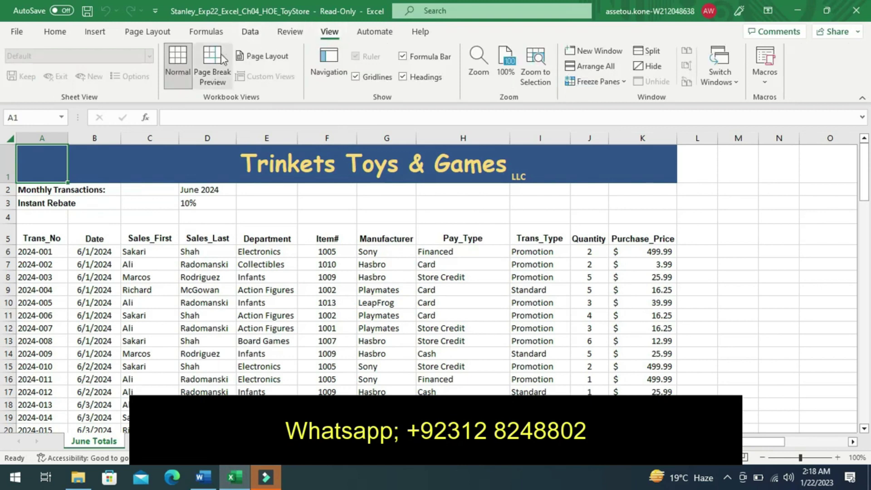
pyautogui.click(209, 64)
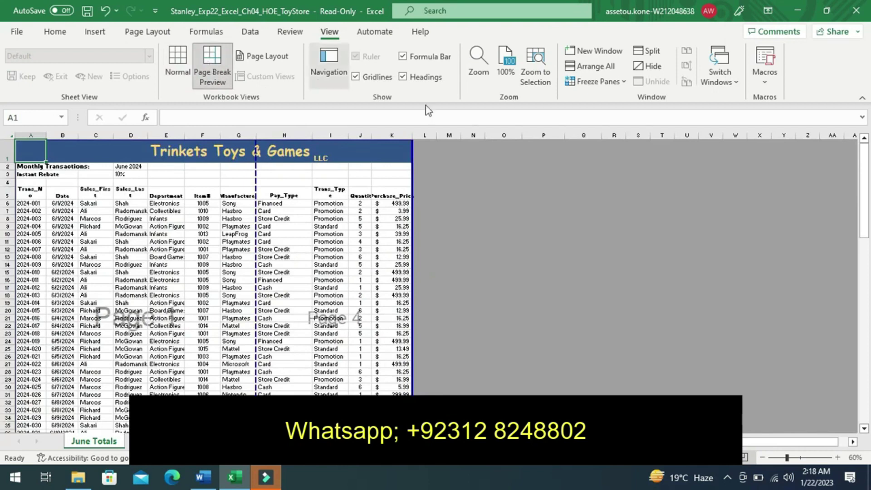
# Inspect the page break around the 6/13/2024 date in B45 and 6/24/2024 in B77.
pyautogui.click(864, 285)
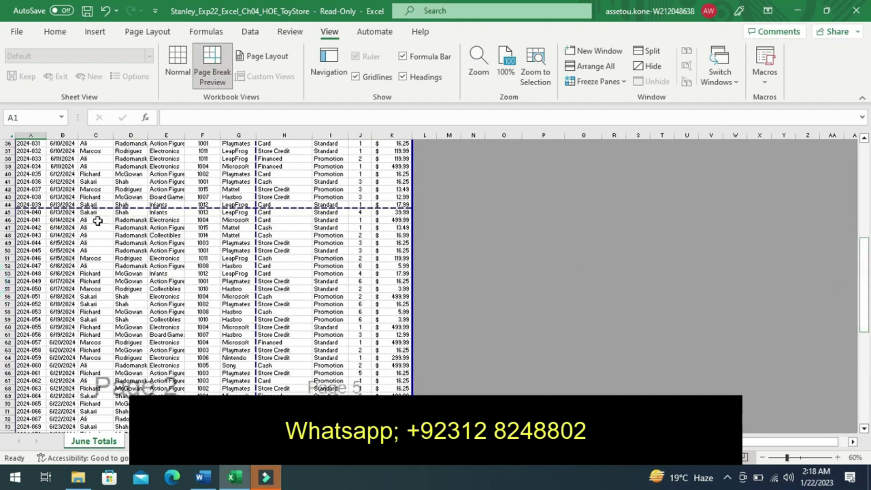
pyautogui.click(51, 212)
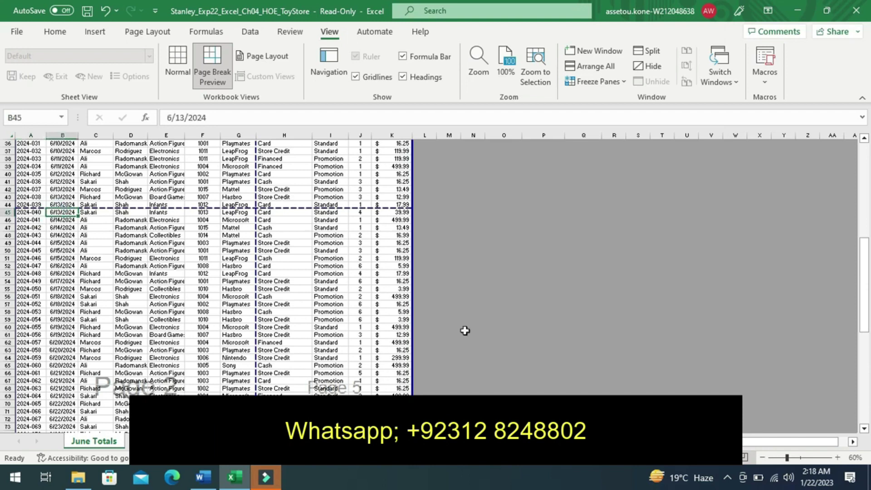
pyautogui.click(863, 429)
pyautogui.click(863, 429)
pyautogui.click(864, 429)
pyautogui.click(863, 429)
pyautogui.click(863, 429)
pyautogui.click(864, 429)
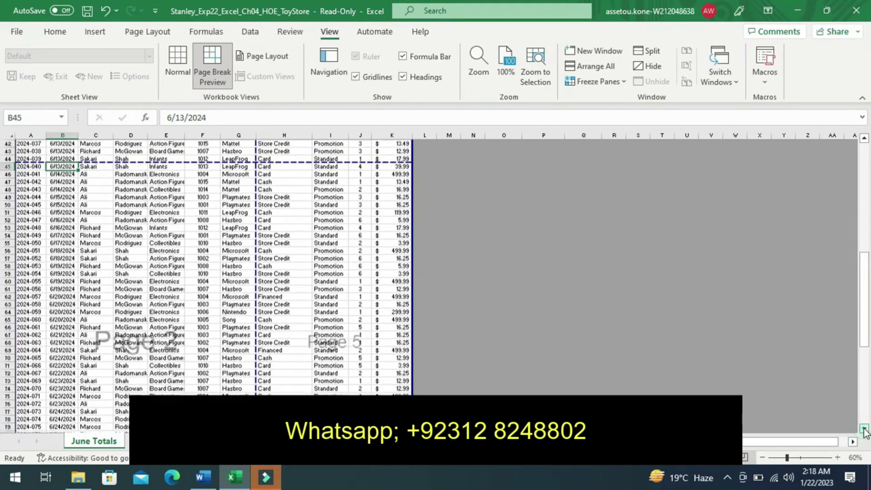
pyautogui.click(863, 429)
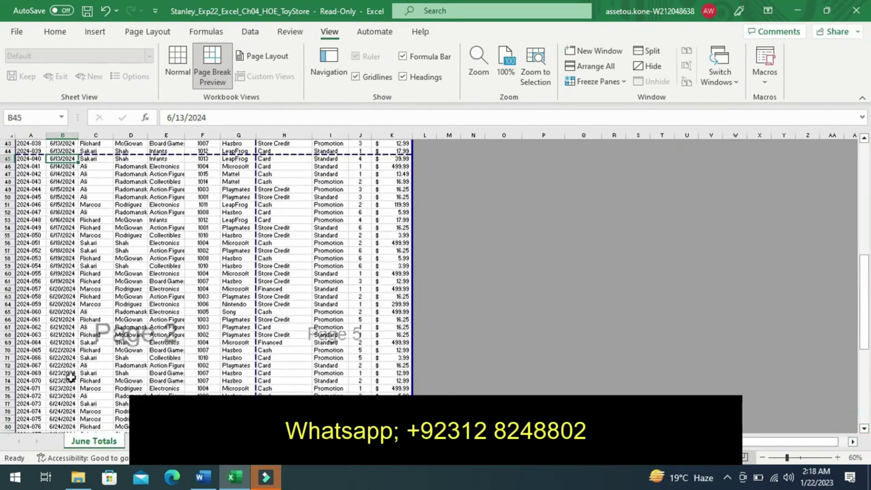
pyautogui.click(59, 402)
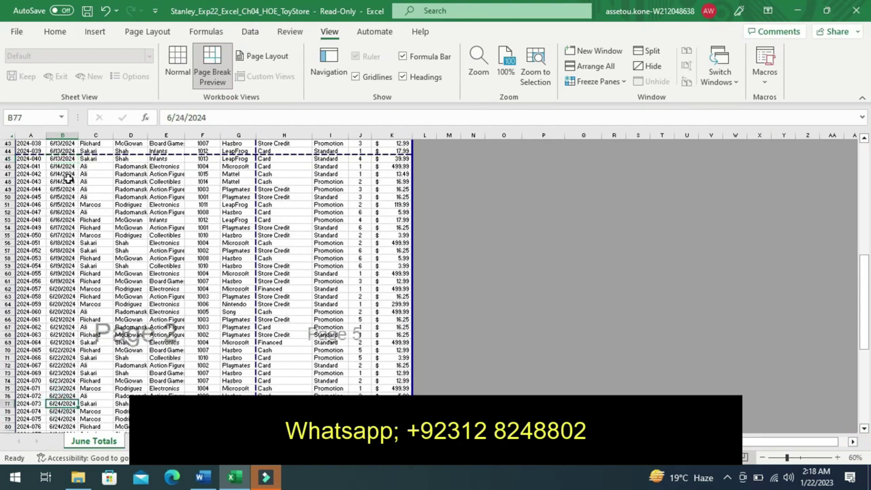
pyautogui.click(58, 159)
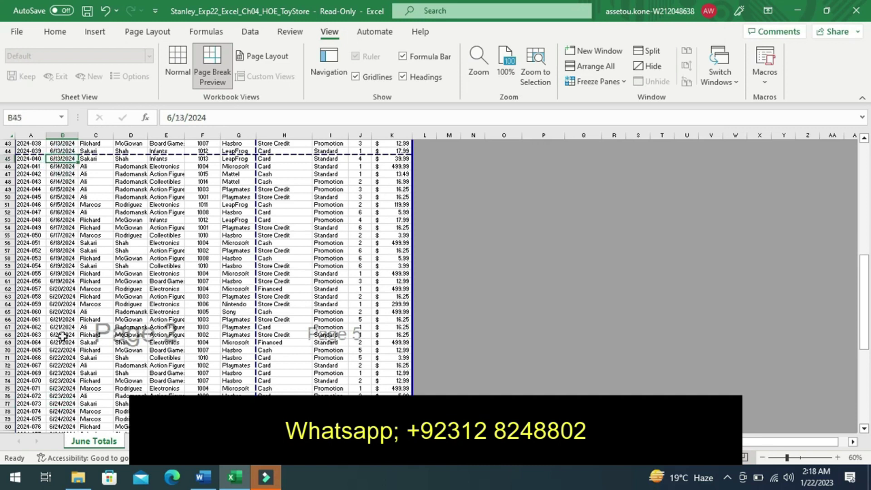
pyautogui.click(57, 403)
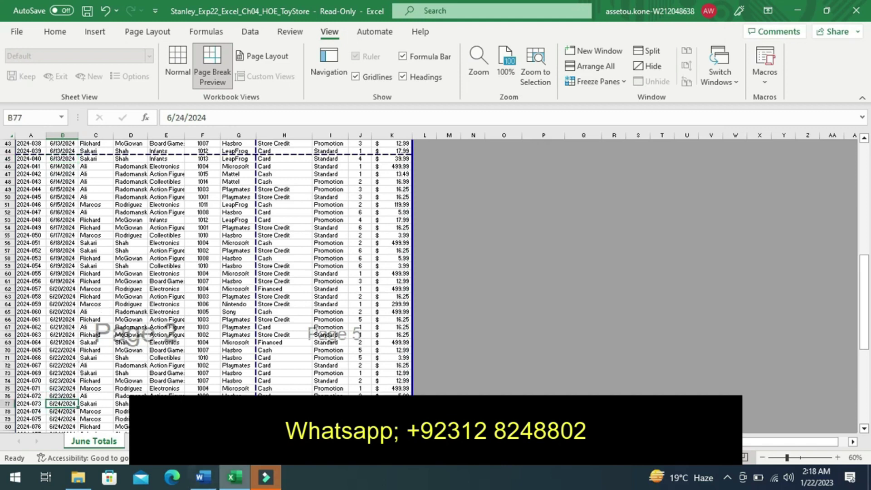
# Return the June Totals sheet to Normal view.
pyautogui.click(204, 477)
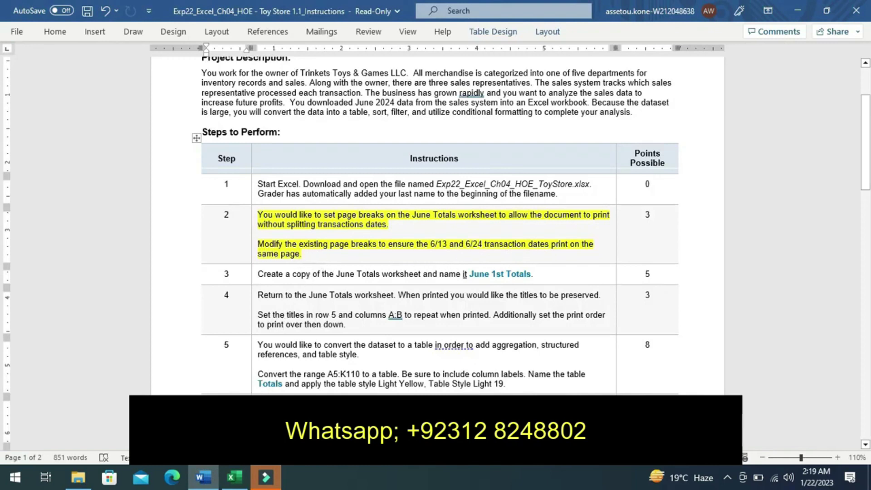
pyautogui.click(230, 477)
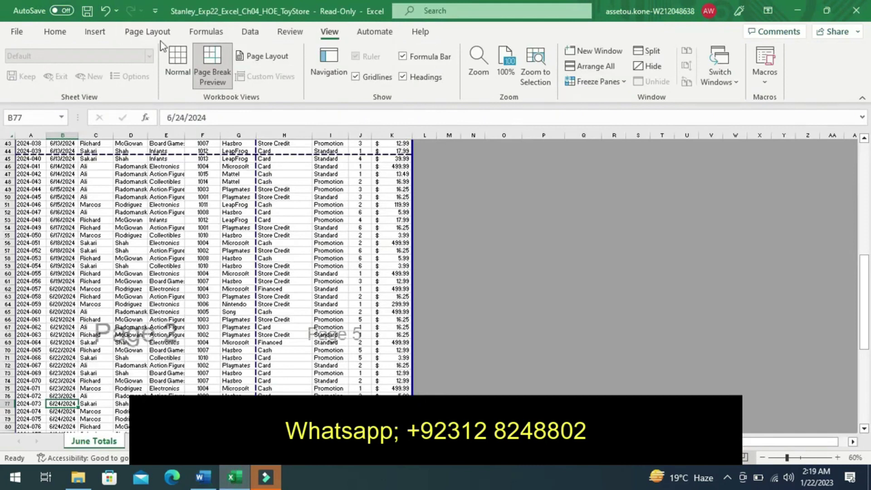
pyautogui.click(173, 63)
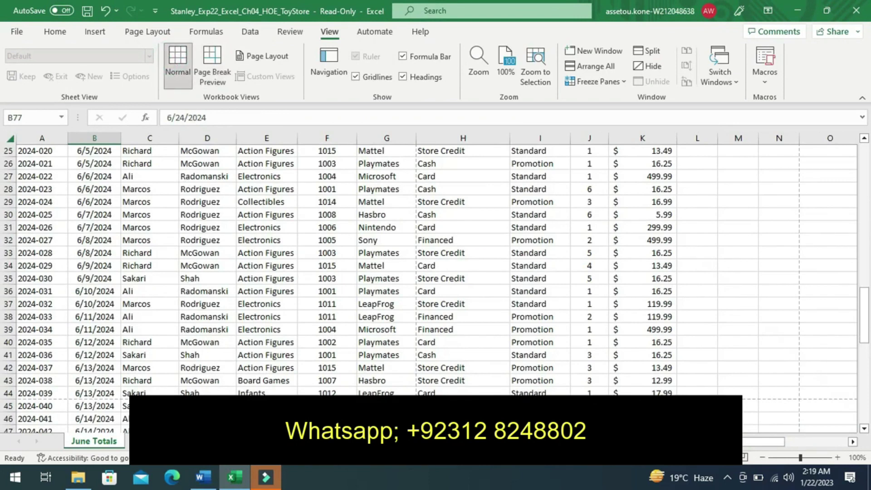
# Undo Step 2's highlight and highlight Step 3's June 1st Totals copy instruction yellow.
pyautogui.click(204, 476)
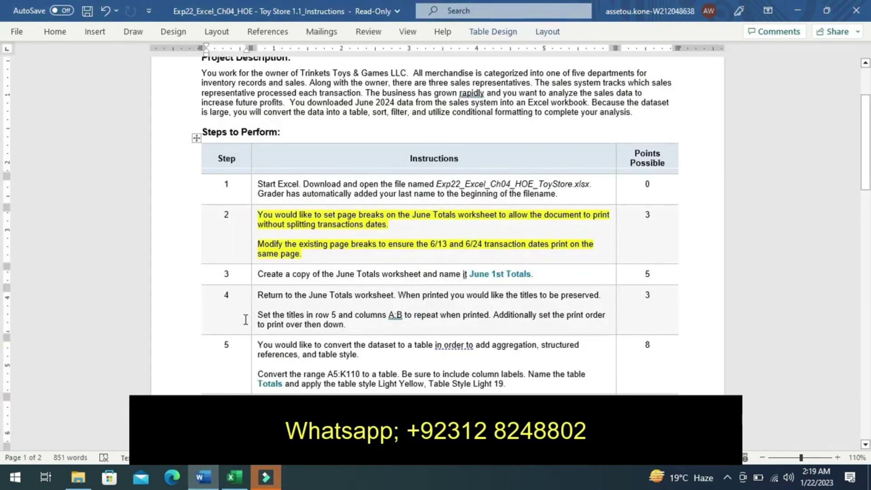
pyautogui.hotkey('ctrl', 'z')
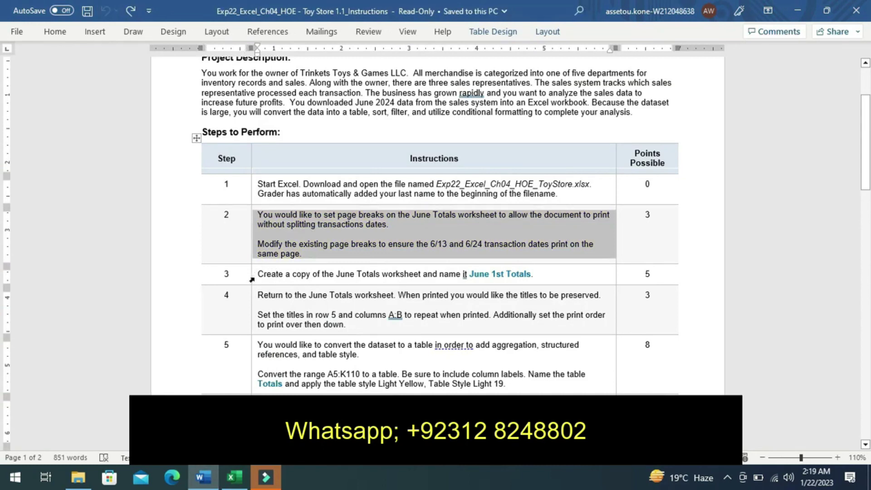
pyautogui.click(252, 279)
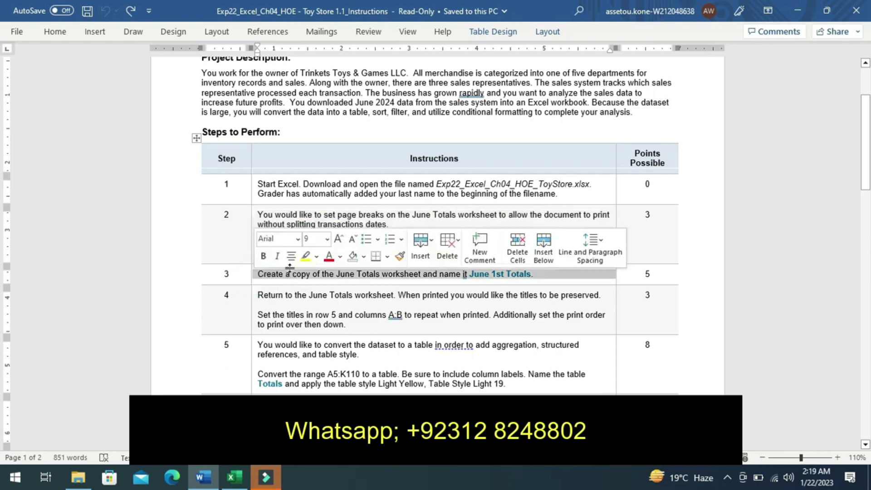
pyautogui.click(305, 256)
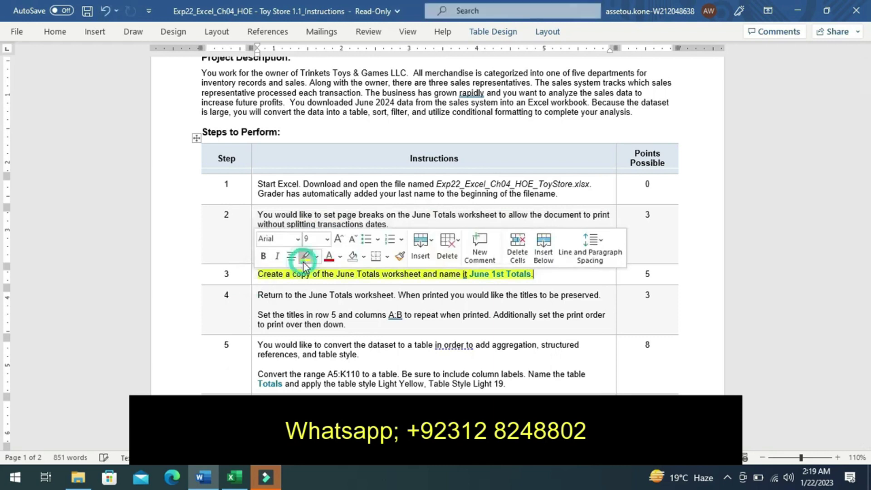
pyautogui.click(251, 277)
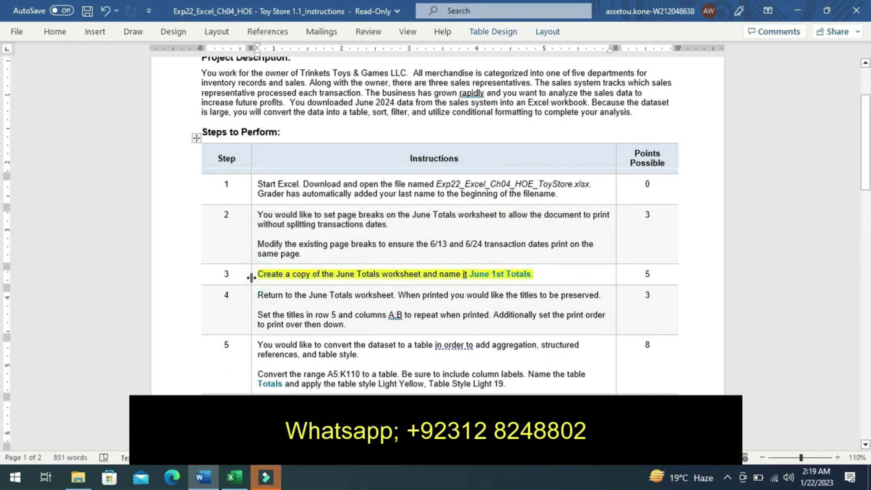
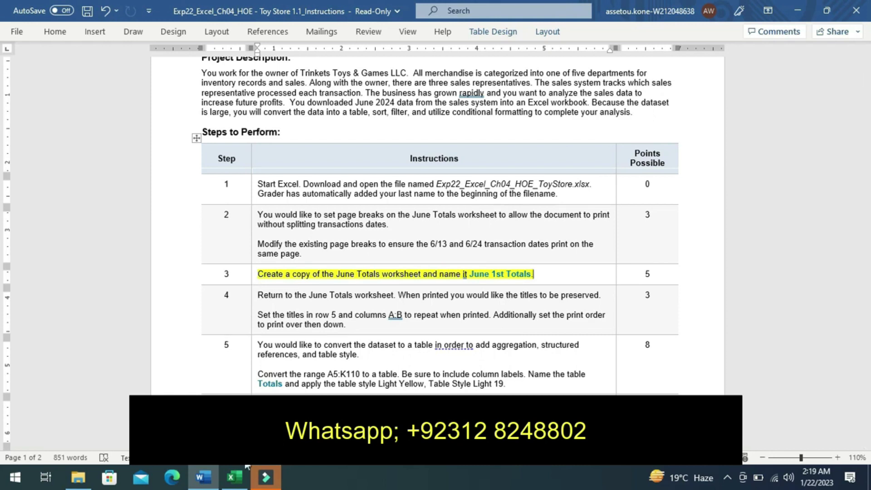
# Switch from the Word instructions to the ToyStore workbook in Excel.
pyautogui.click(234, 477)
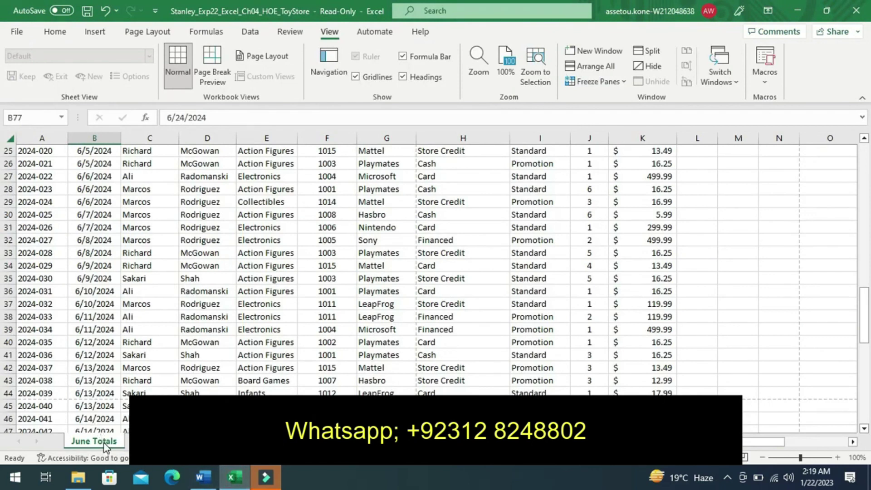
# Copy the June Totals sheet as June Totals (2) and clear the copy's tab name.
pyautogui.rightClick(105, 447)
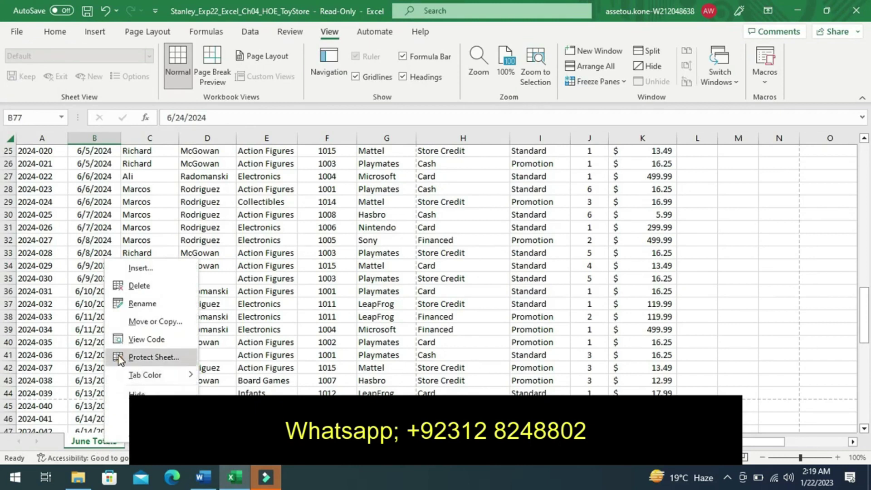
pyautogui.click(144, 326)
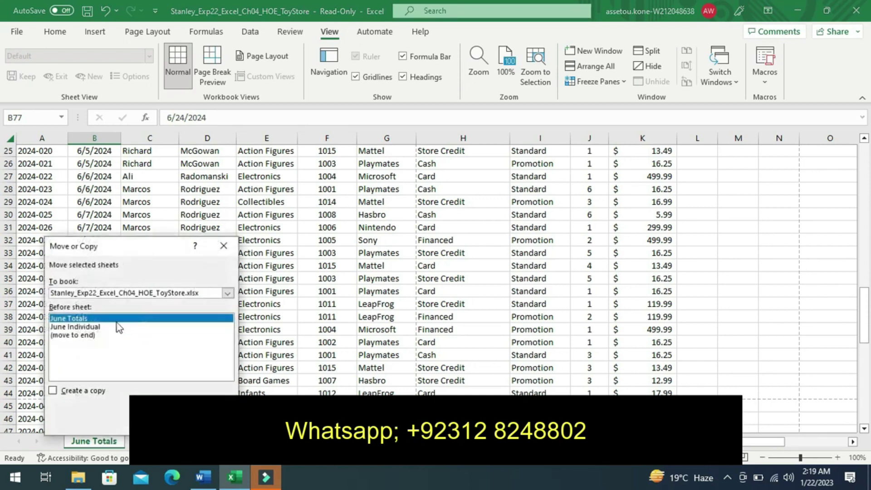
pyautogui.doubleClick(108, 319)
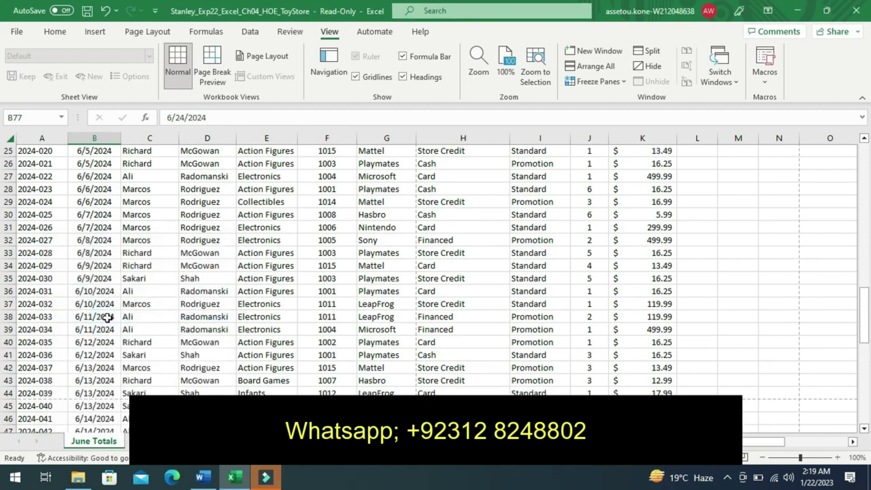
pyautogui.rightClick(107, 443)
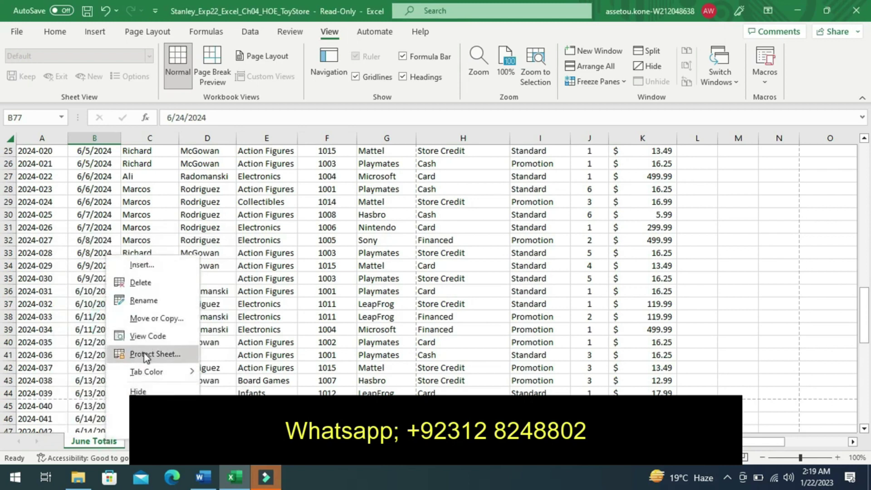
pyautogui.click(151, 323)
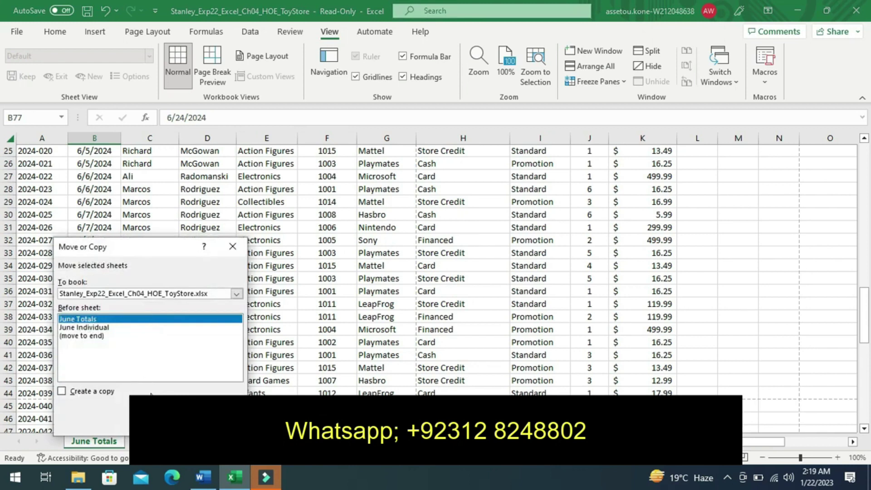
pyautogui.click(62, 391)
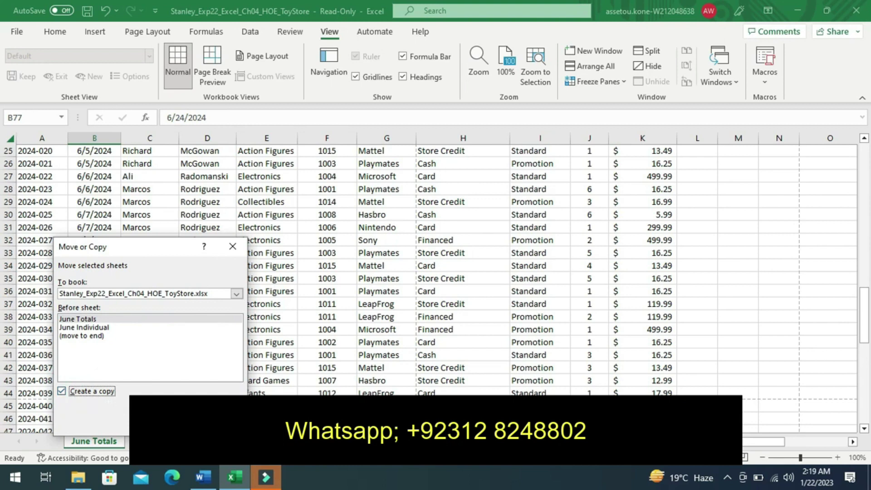
pyautogui.press('Return')
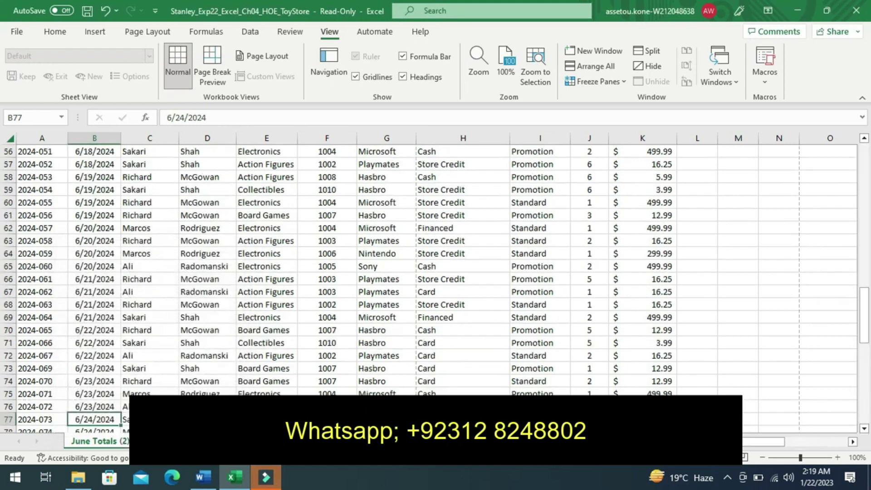
pyautogui.doubleClick(123, 440)
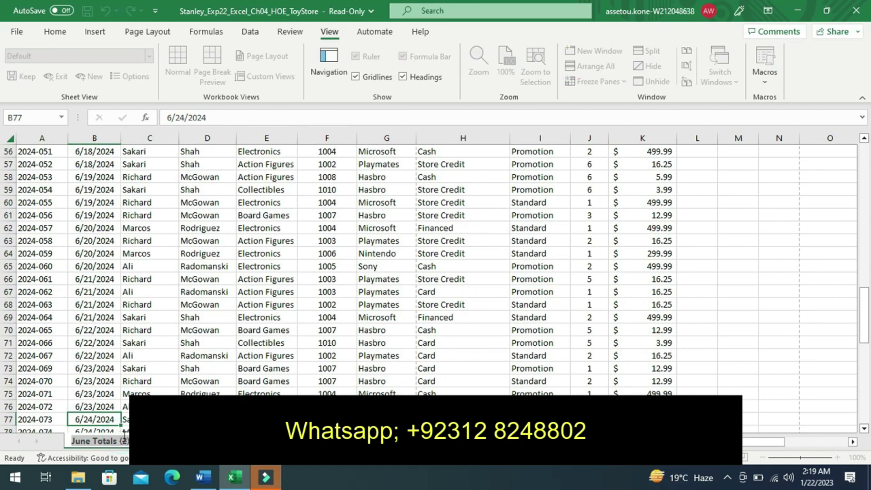
pyautogui.press('BackSpace')
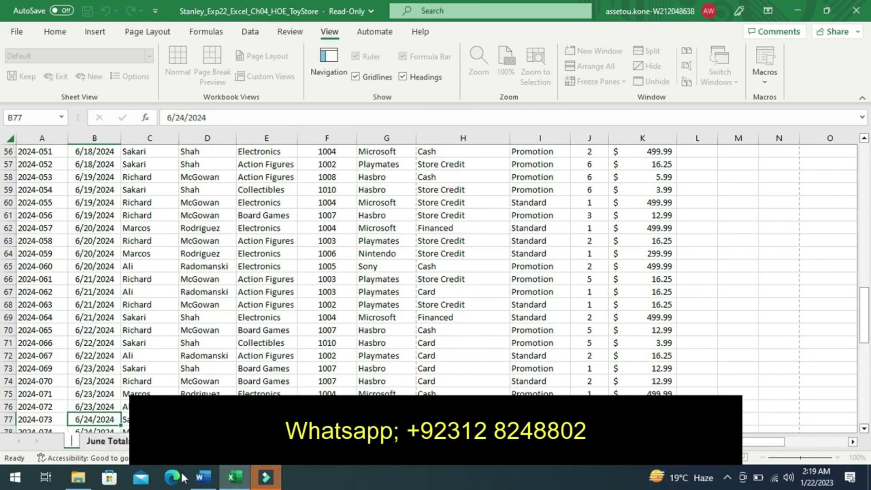
# Copy the text 'June 1st Totals' from step 3 of the Word instructions.
pyautogui.click(207, 479)
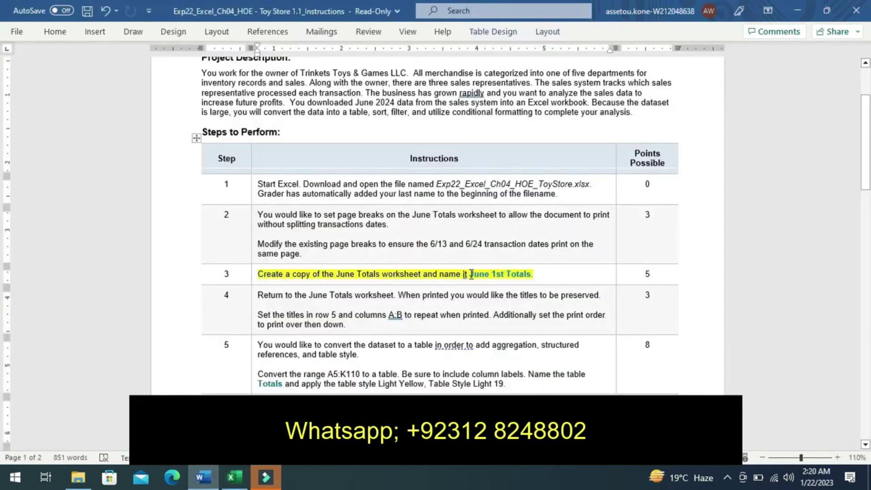
pyautogui.moveTo(470, 274); pyautogui.dragTo(505, 275)
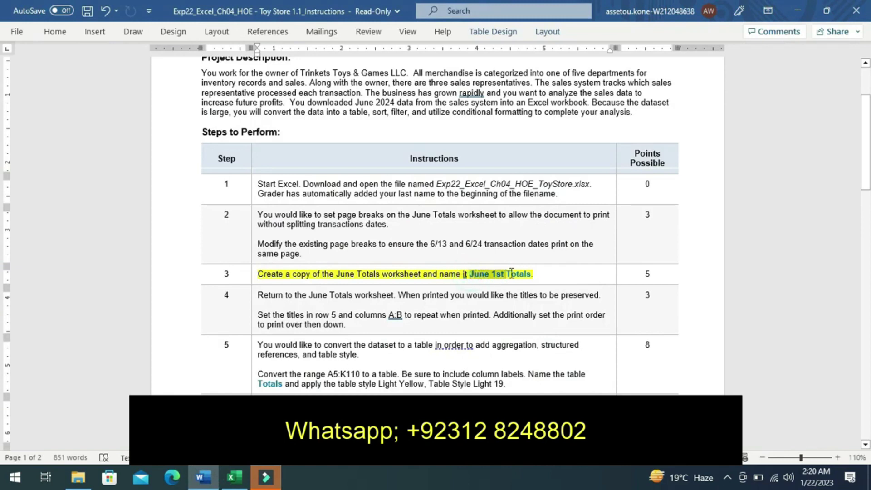
pyautogui.moveTo(505, 274); pyautogui.dragTo(520, 278)
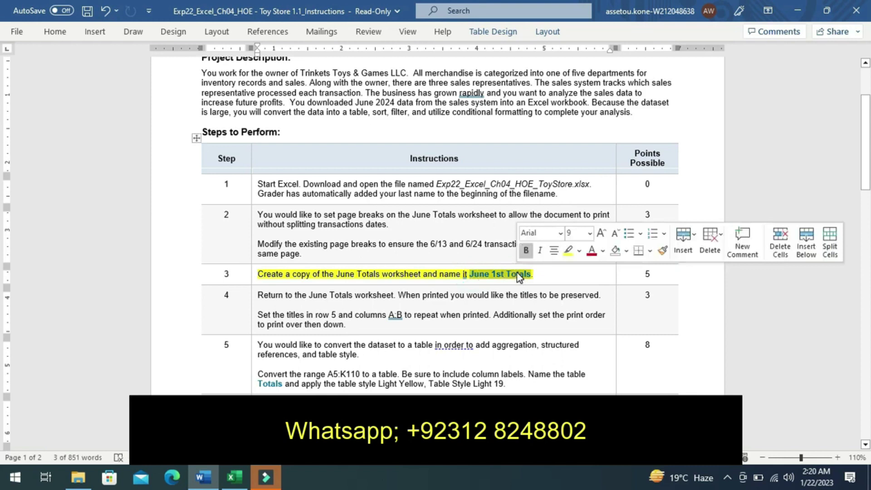
pyautogui.hotkey('ctrl', 'c')
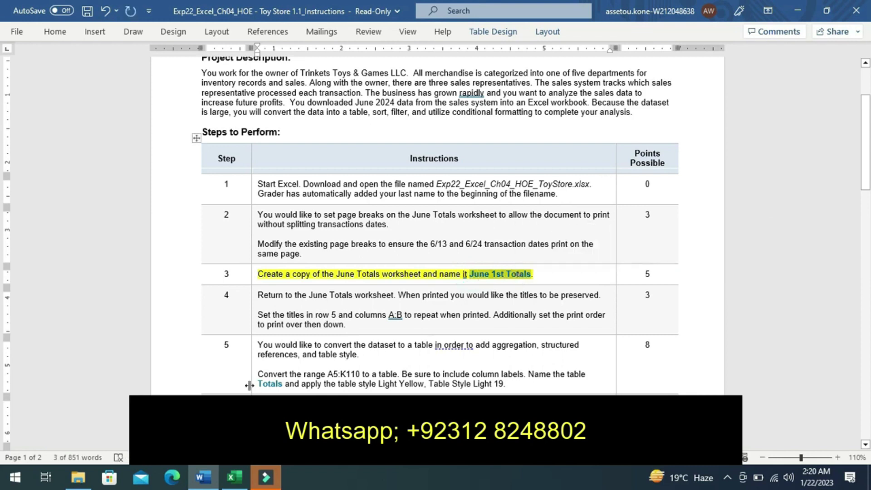
pyautogui.click(237, 476)
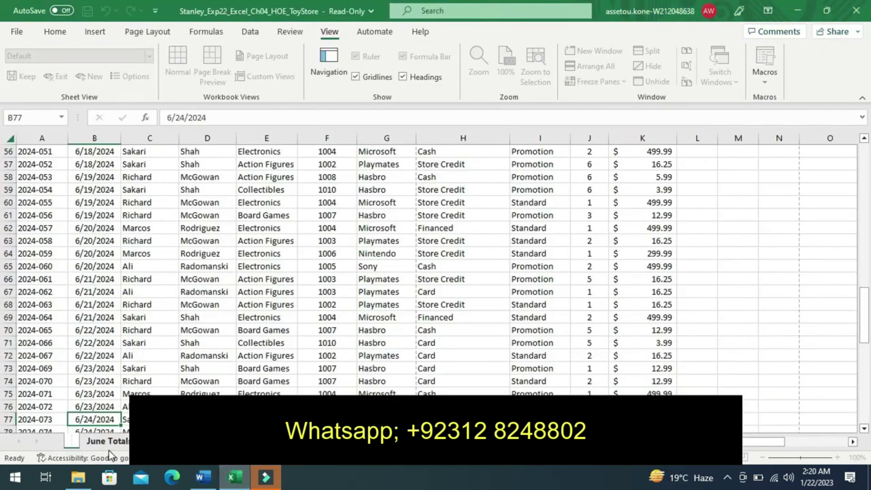
# Paste 'June 1st Totals' as the copied sheet's name and display that worksheet.
pyautogui.click(71, 443)
pyautogui.write('1st')
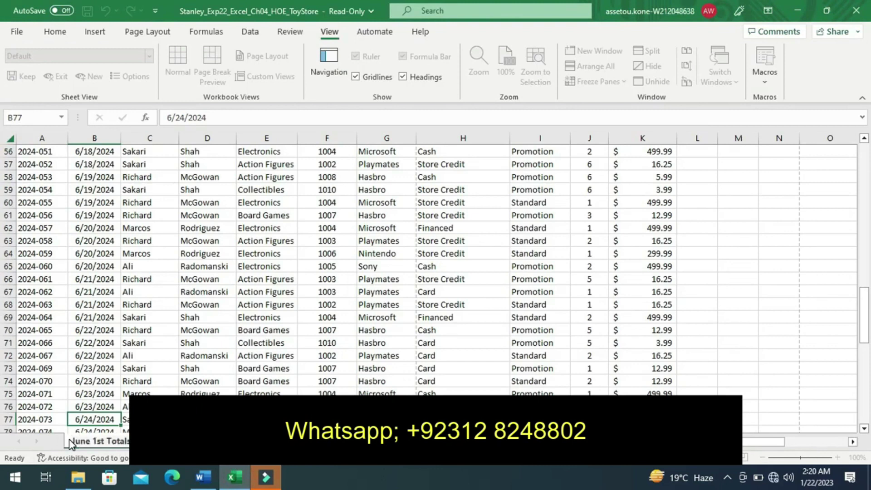
pyautogui.press('Return')
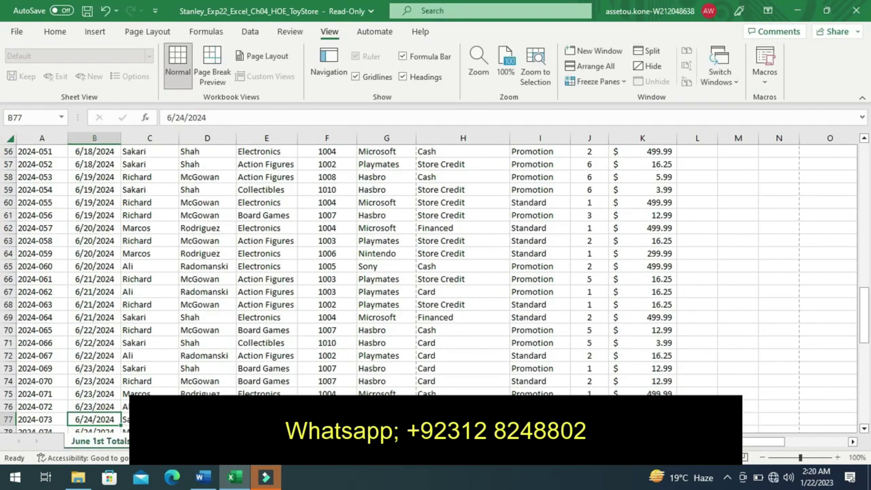
pyautogui.hotkey('ctrl', 'pagedown')
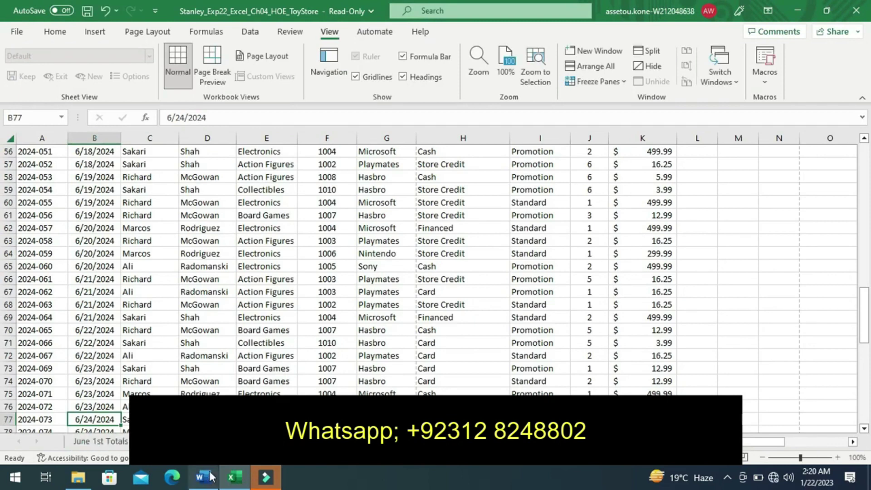
pyautogui.click(212, 477)
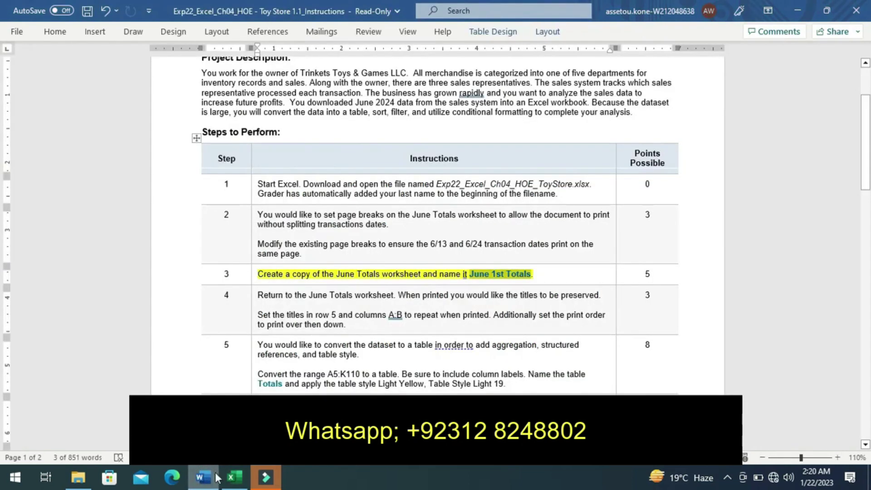
pyautogui.click(237, 480)
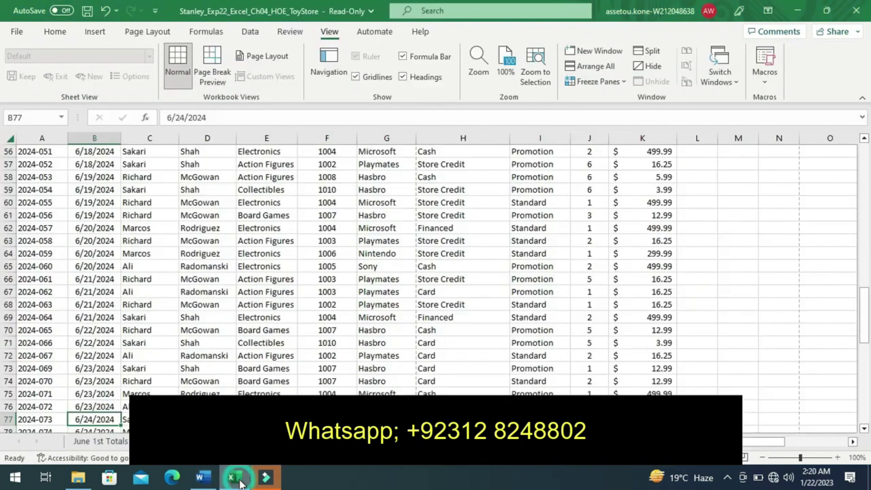
pyautogui.click(86, 446)
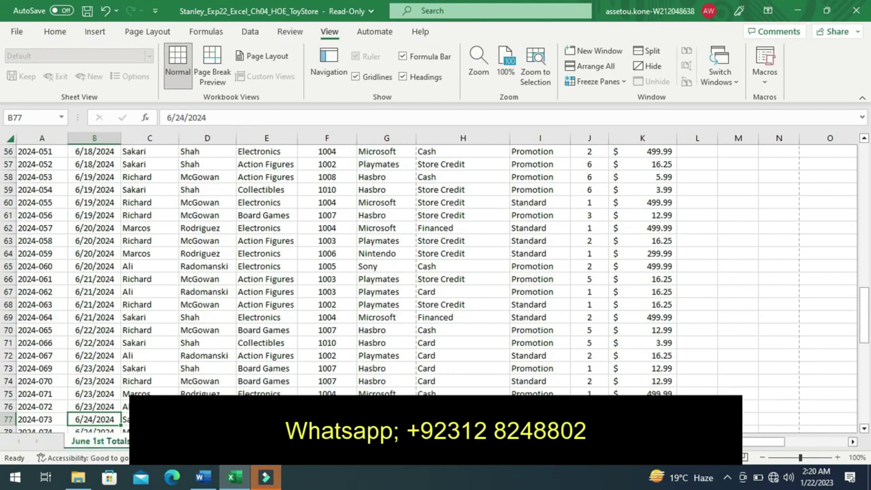
# Remove step 3's highlight, highlight step 4 in yellow, and scroll down toward step 8.
pyautogui.click(204, 476)
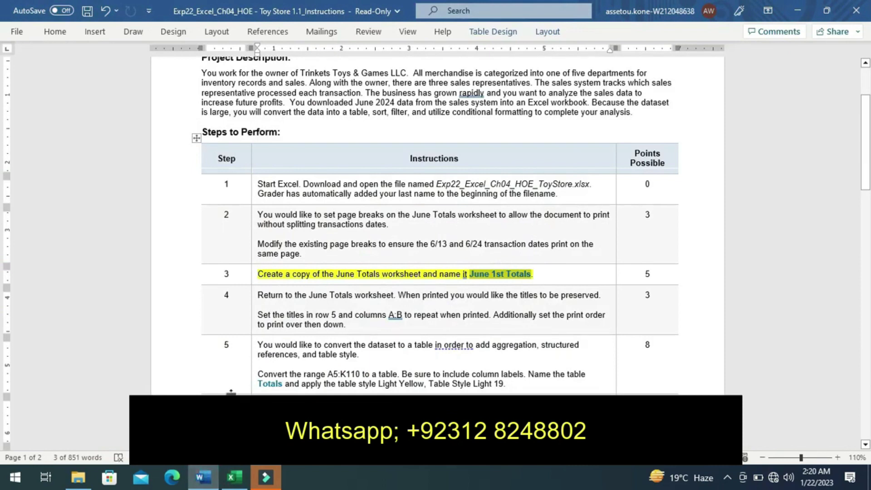
pyautogui.hotkey('ctrl', 'z')
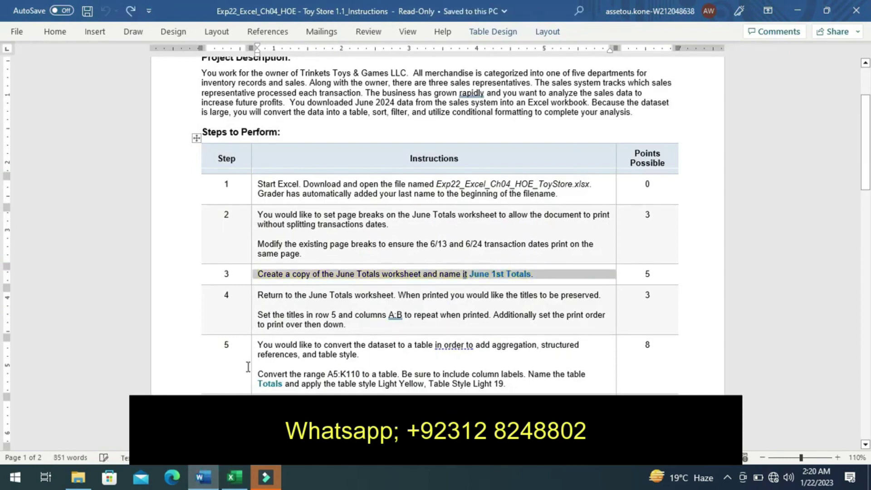
pyautogui.click(253, 325)
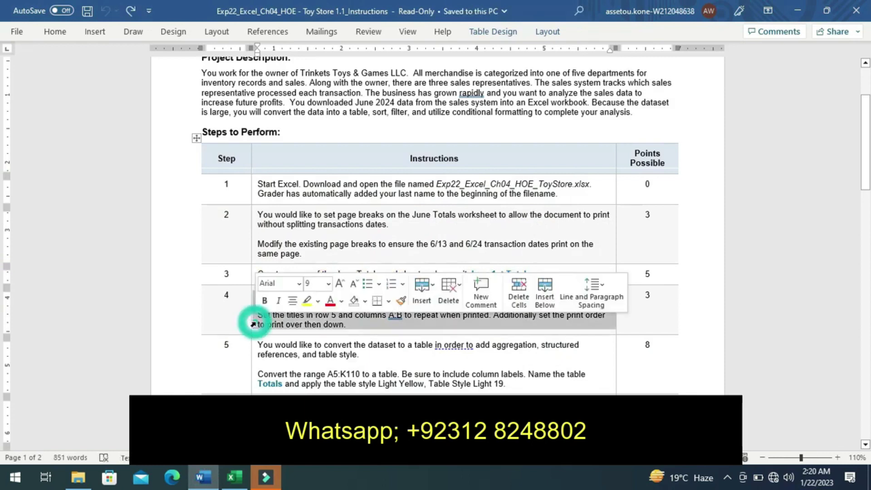
pyautogui.click(307, 300)
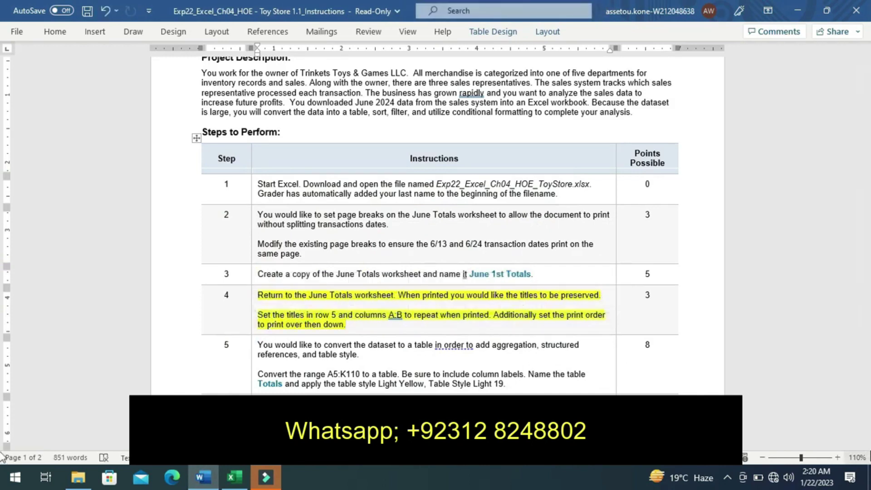
pyautogui.click(865, 445)
pyautogui.click(866, 445)
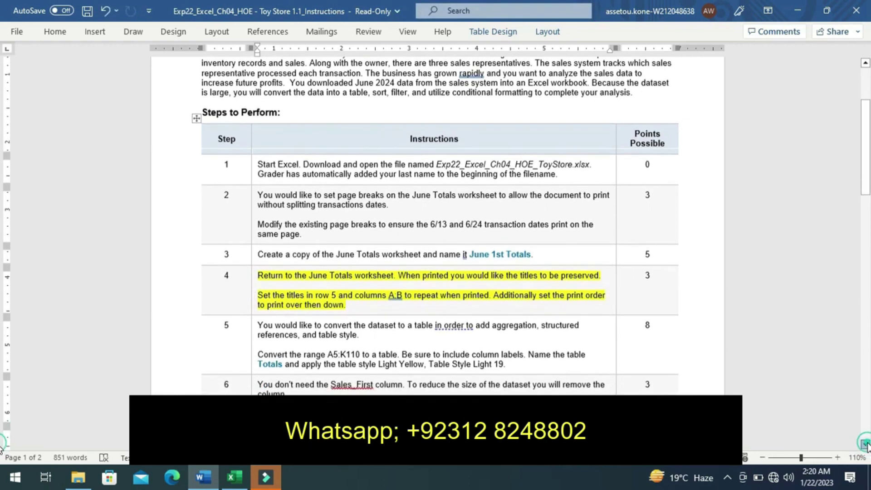
pyautogui.click(865, 445)
pyautogui.click(866, 444)
pyautogui.click(865, 444)
pyautogui.click(865, 445)
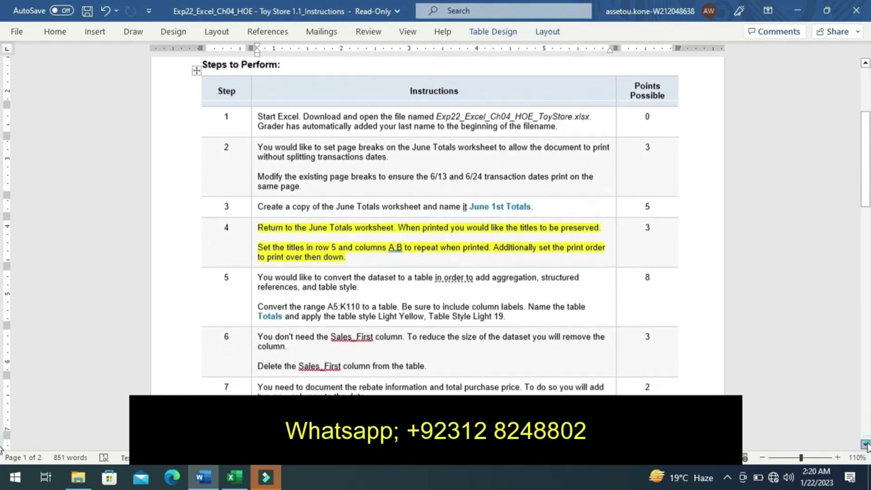
pyautogui.click(865, 445)
pyautogui.click(865, 445)
pyautogui.click(865, 445)
pyautogui.click(865, 445)
pyautogui.click(865, 445)
pyautogui.click(865, 444)
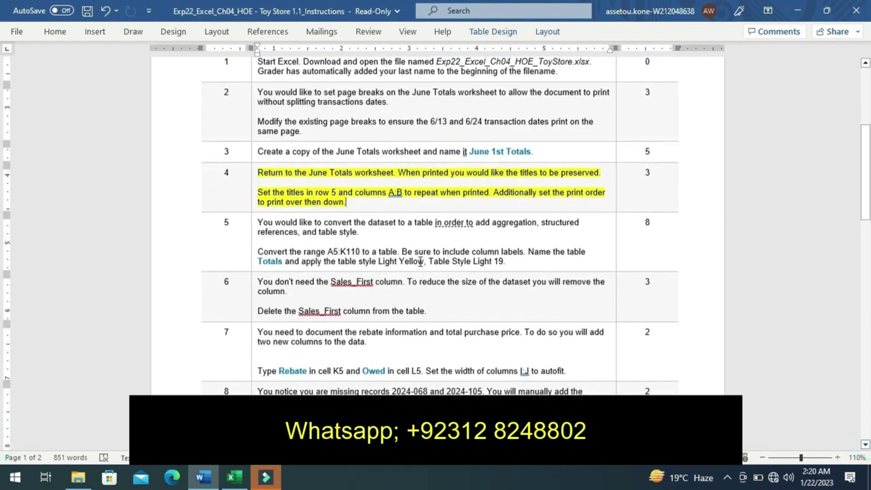
pyautogui.click(367, 207)
# Back in Excel, browse the Home, Review and Data ribbons, ending on Page Layout.
pyautogui.click(234, 478)
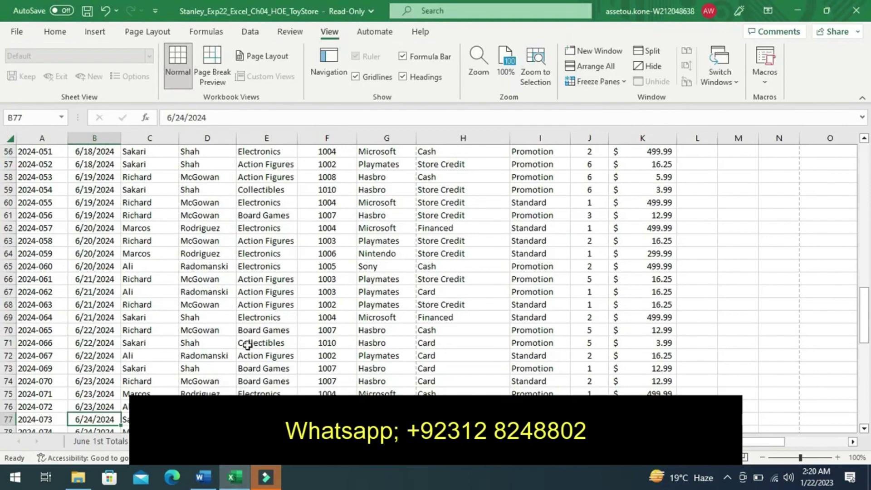
pyautogui.click(56, 35)
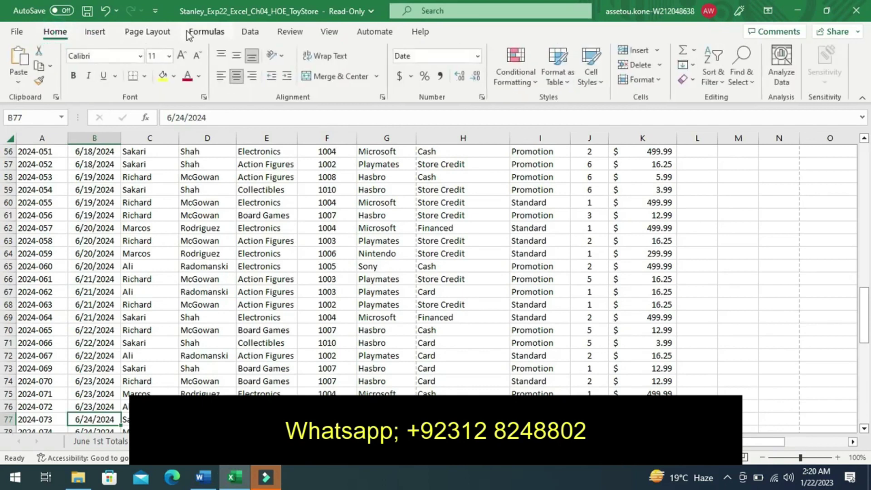
pyautogui.click(292, 32)
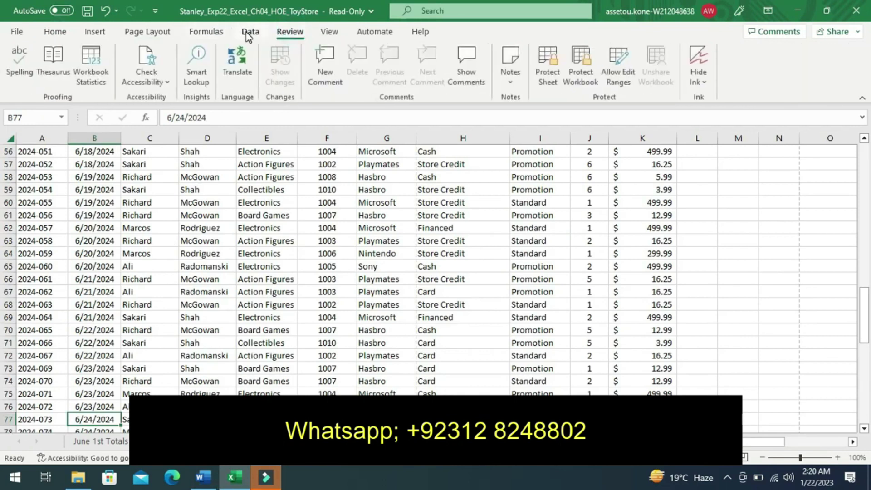
pyautogui.click(248, 36)
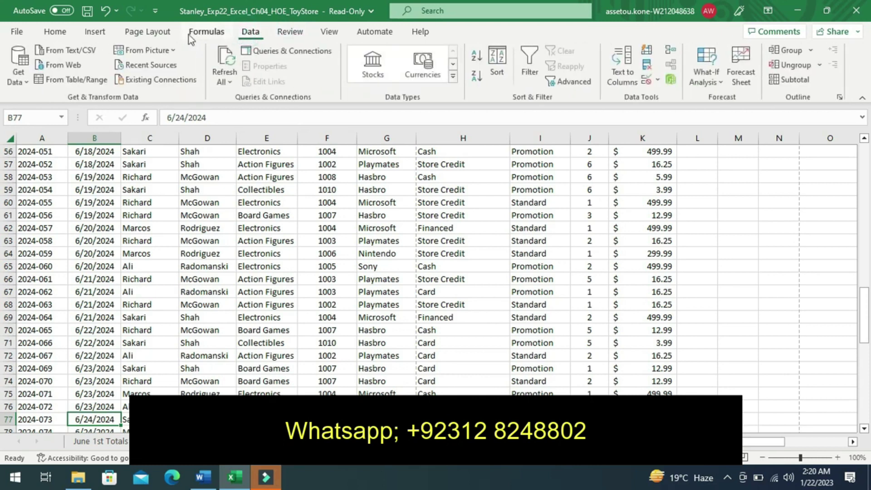
pyautogui.click(173, 34)
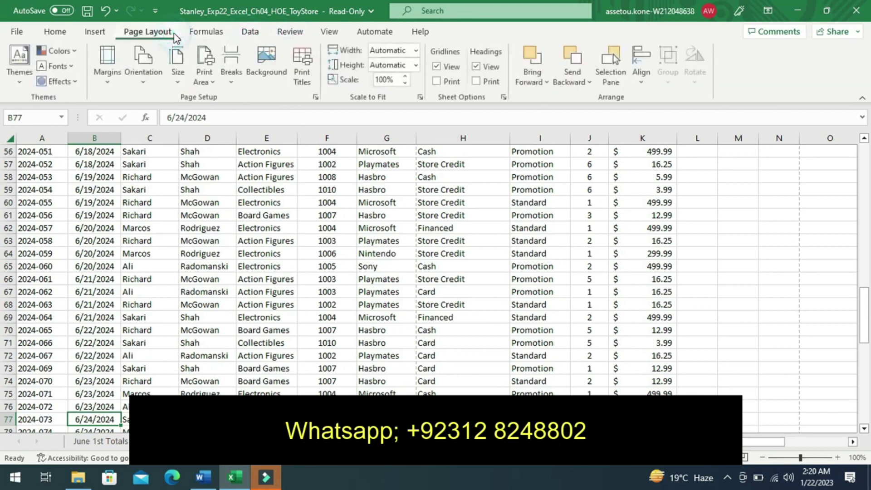
# In Page Setup's Sheet tab, print row and column headings and repeat row 5 ($5:$5) at top.
pyautogui.click(300, 72)
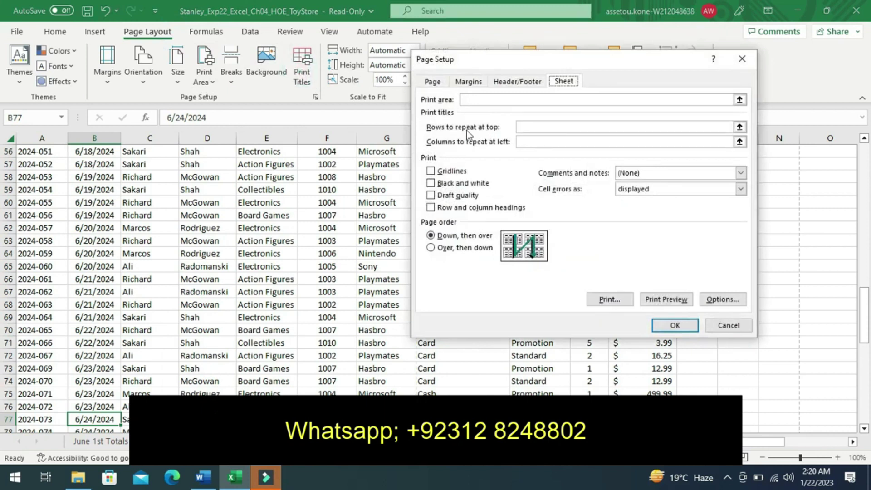
pyautogui.click(431, 207)
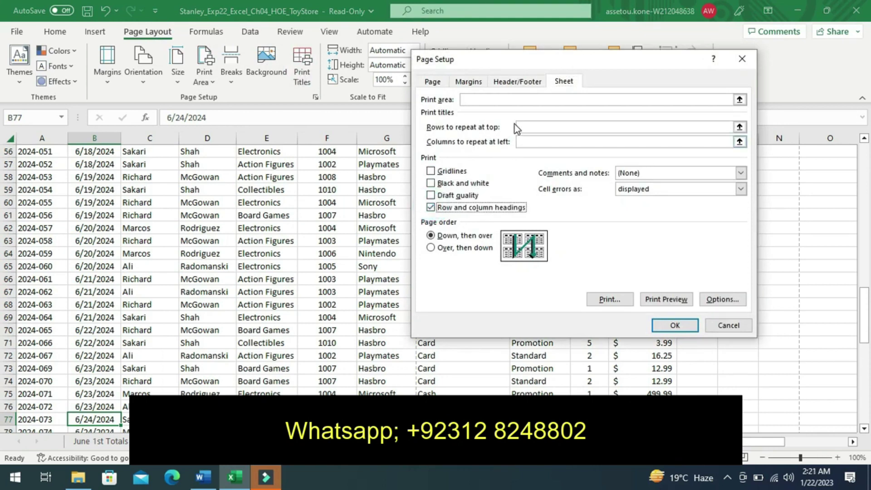
pyautogui.click(522, 126)
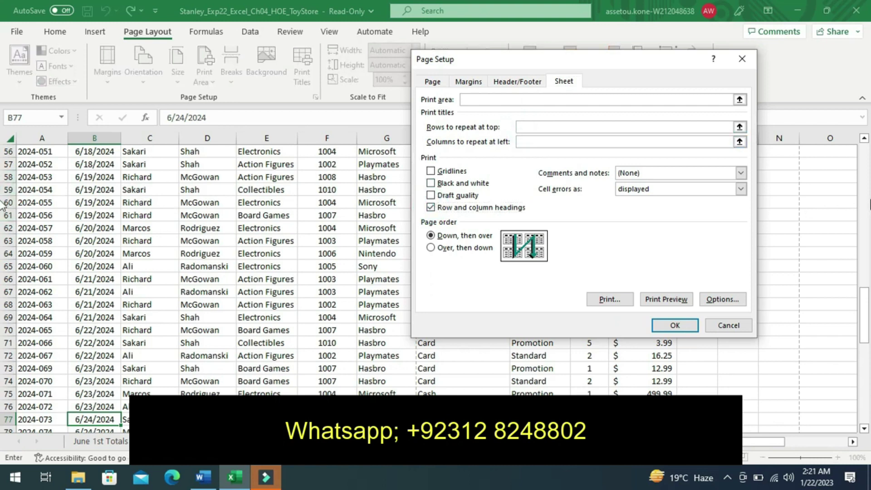
pyautogui.click(864, 203)
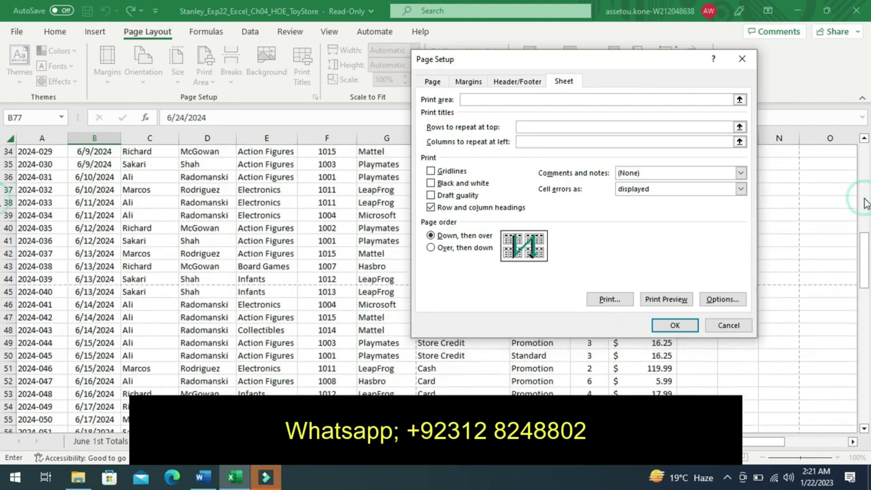
pyautogui.click(864, 181)
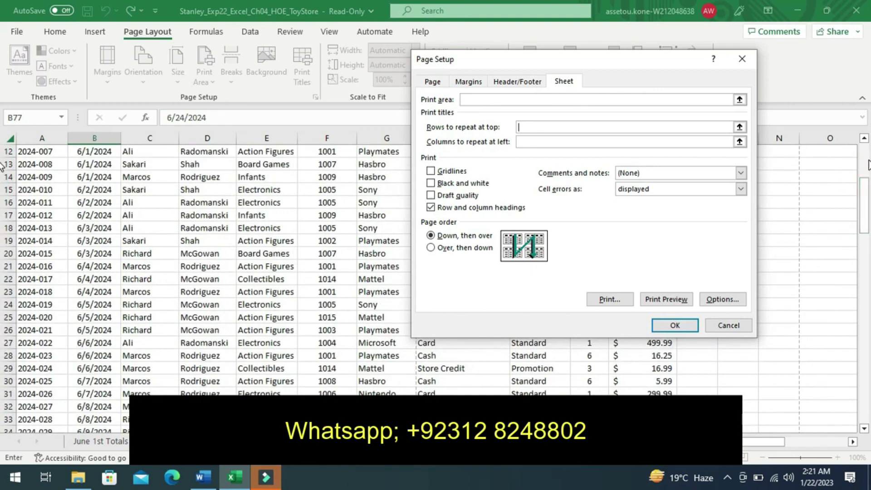
pyautogui.click(865, 164)
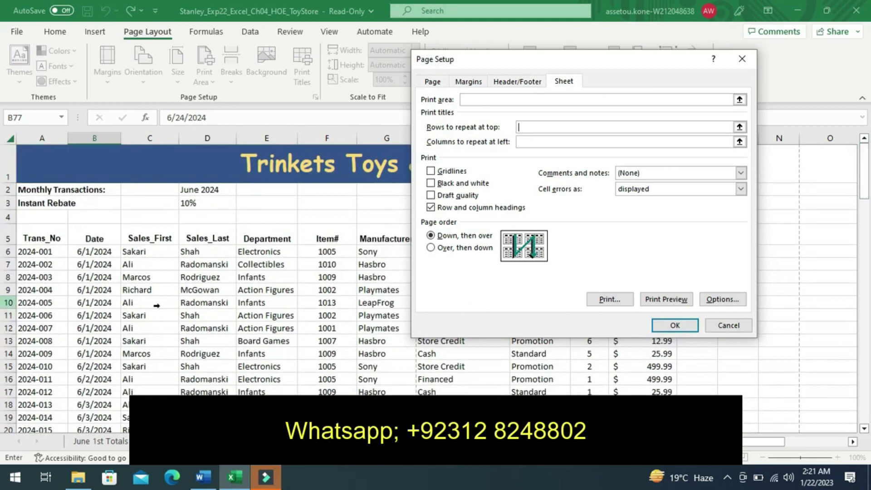
pyautogui.click(9, 237)
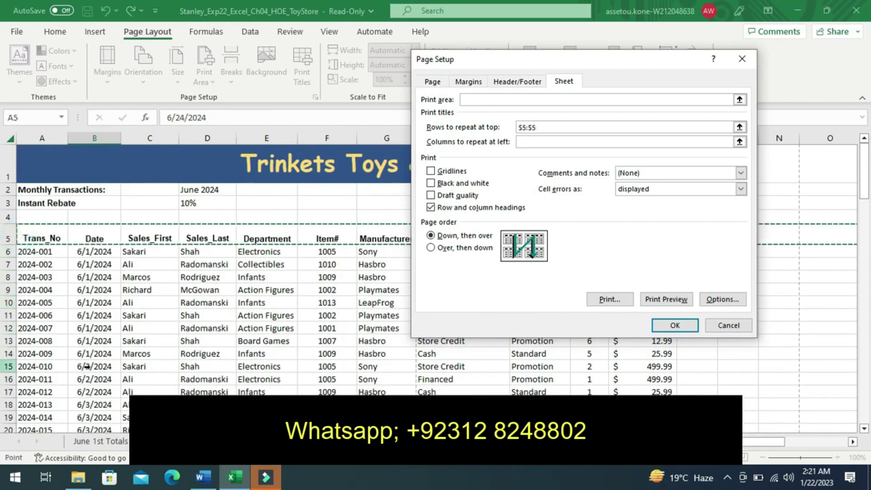
pyautogui.click(200, 477)
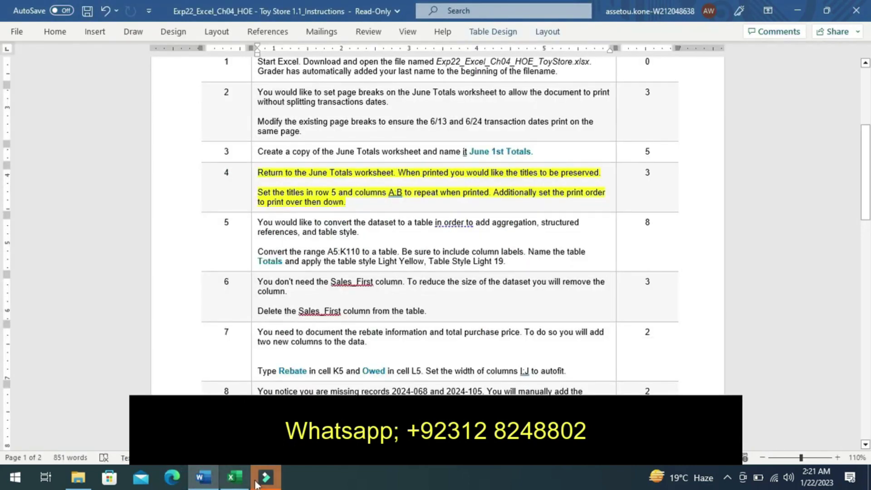
pyautogui.click(235, 478)
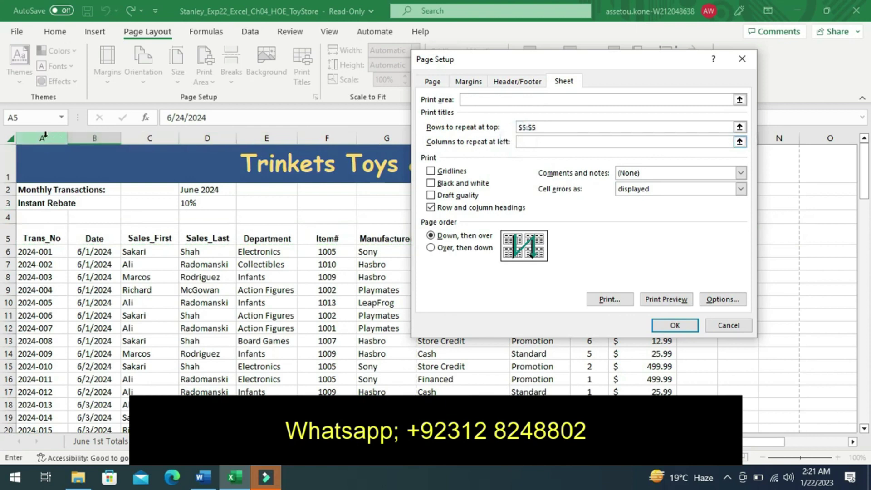
# Set columns A:B ($A:$B) to repeat at left and confirm the Page Setup.
pyautogui.moveTo(45, 135); pyautogui.dragTo(89, 144)
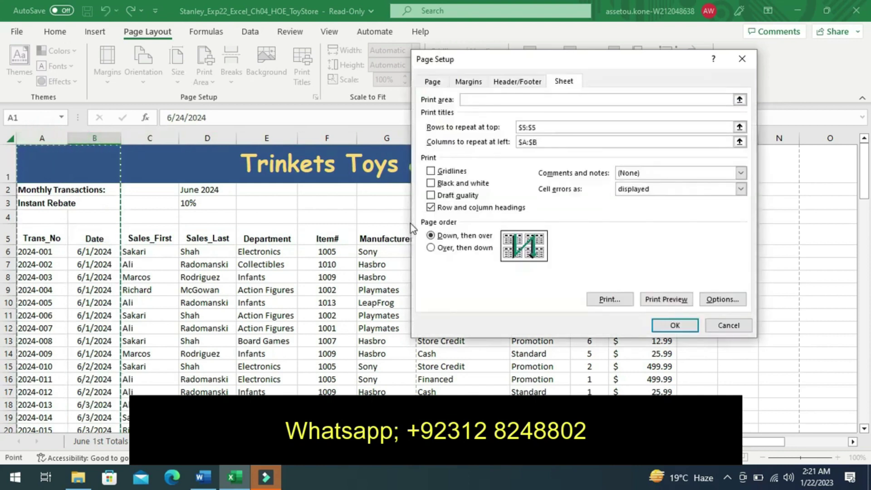
pyautogui.click(672, 325)
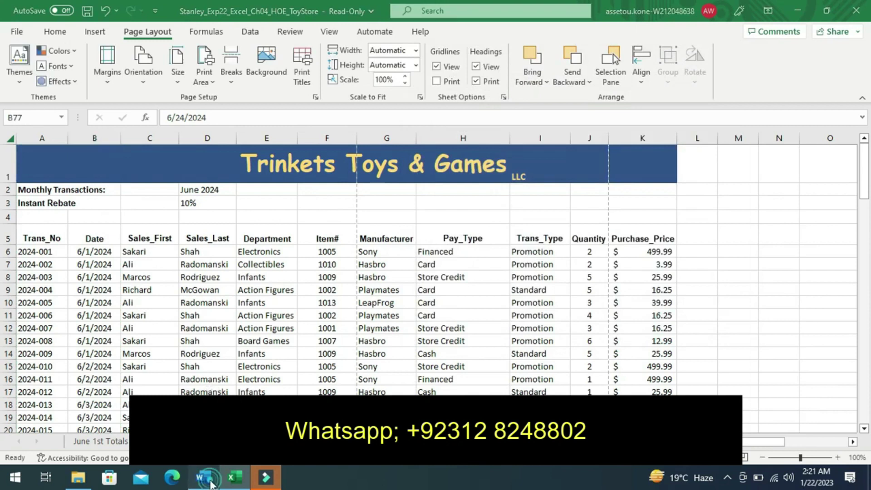
pyautogui.click(204, 477)
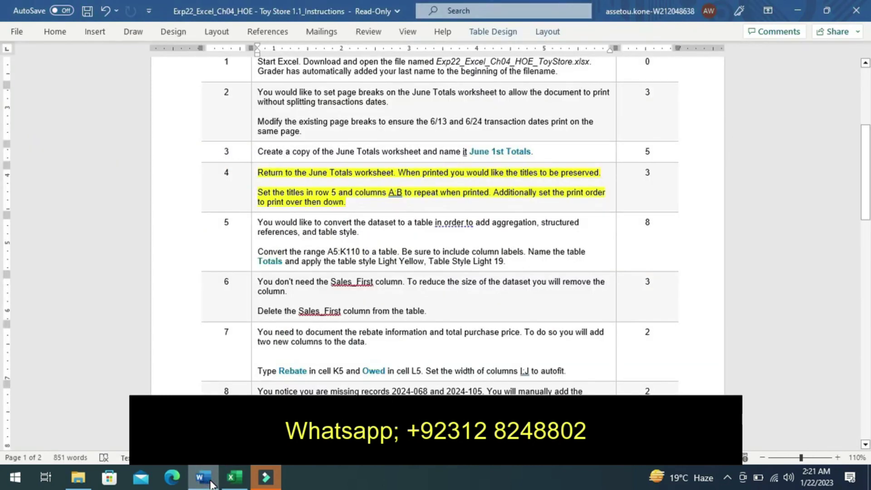
# Remove step 4's yellow highlight and highlight step 5's table-conversion instructions instead.
pyautogui.hotkey('ctrl', 'z')
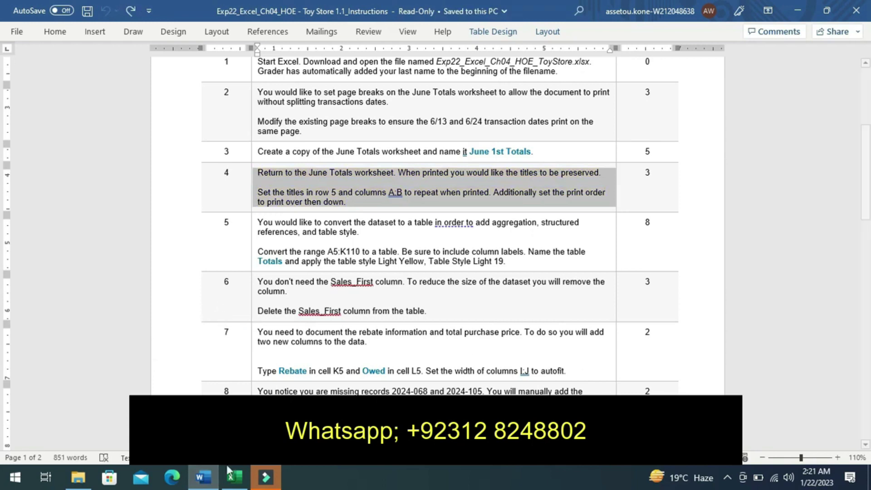
pyautogui.click(228, 483)
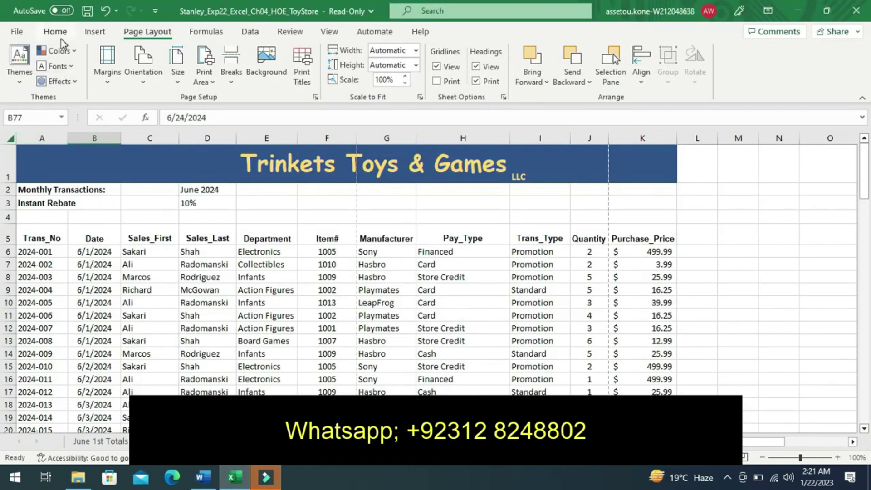
pyautogui.click(55, 34)
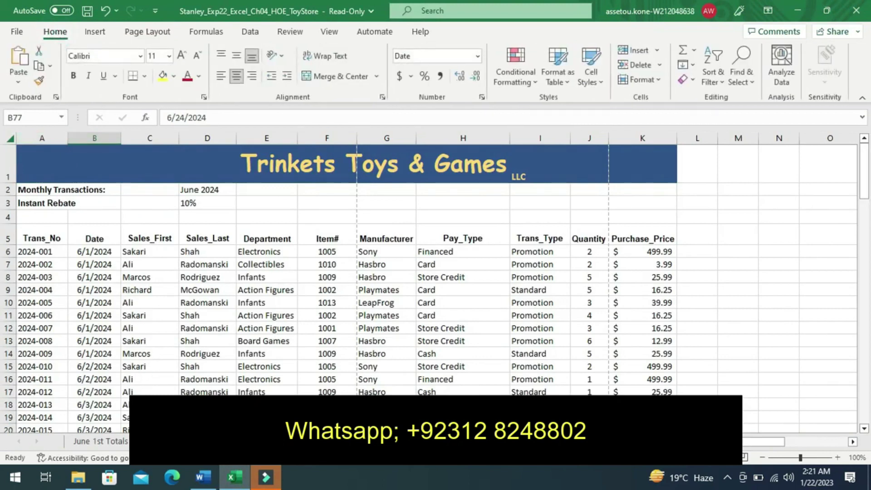
pyautogui.click(203, 477)
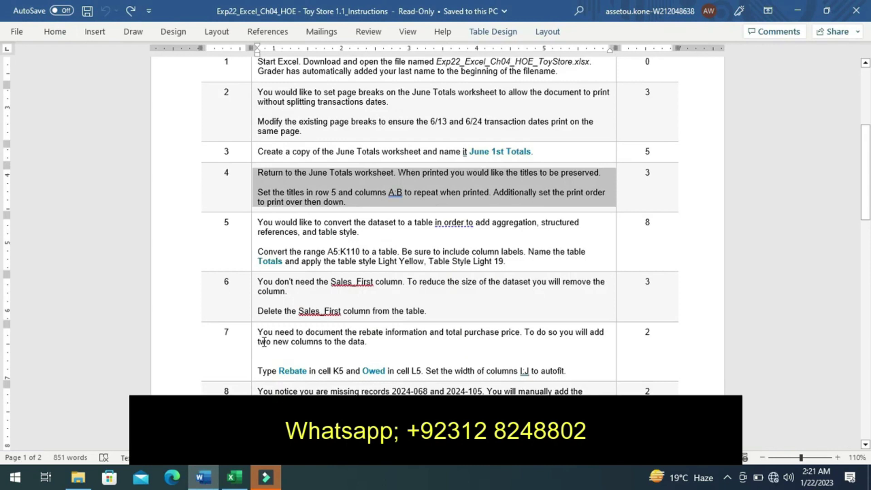
pyautogui.click(254, 247)
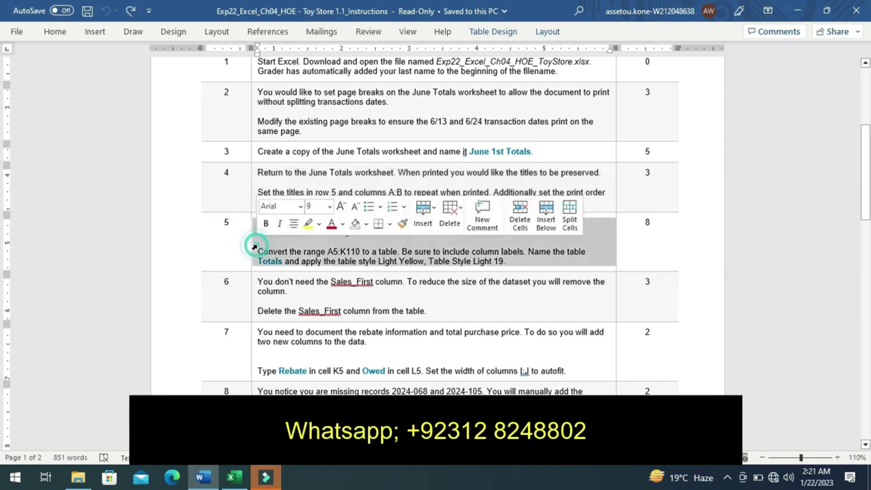
pyautogui.click(308, 224)
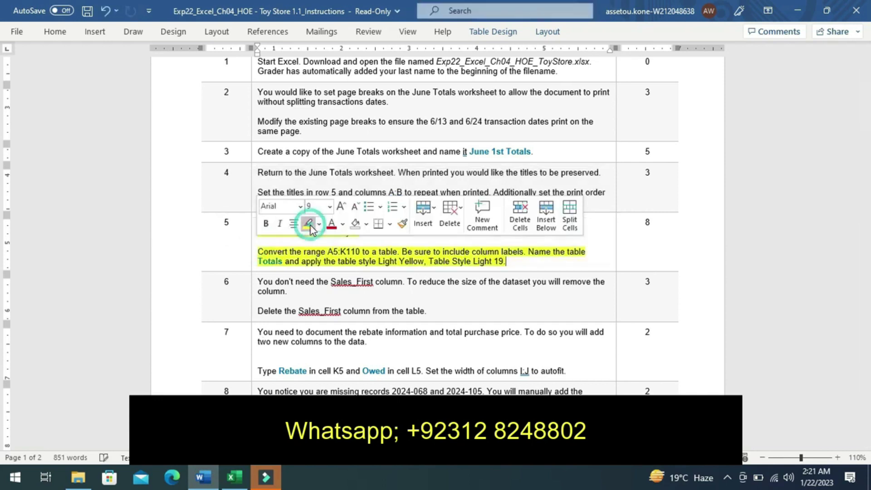
pyautogui.click(250, 243)
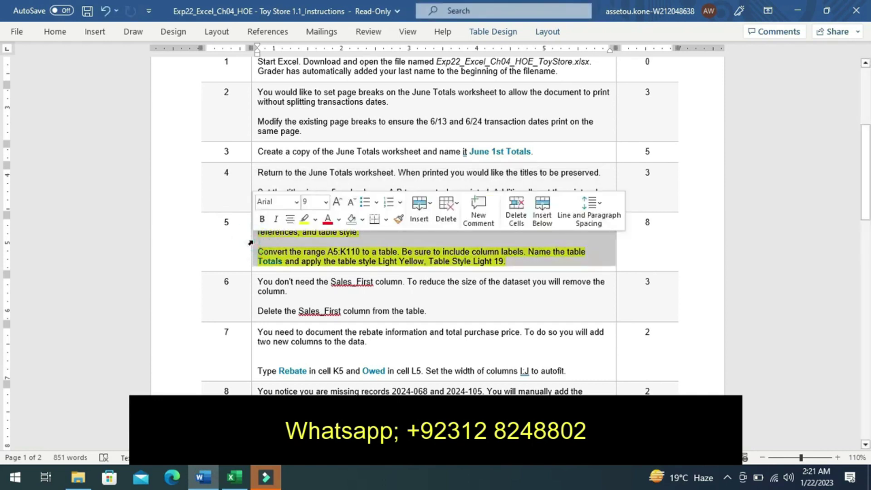
pyautogui.click(227, 249)
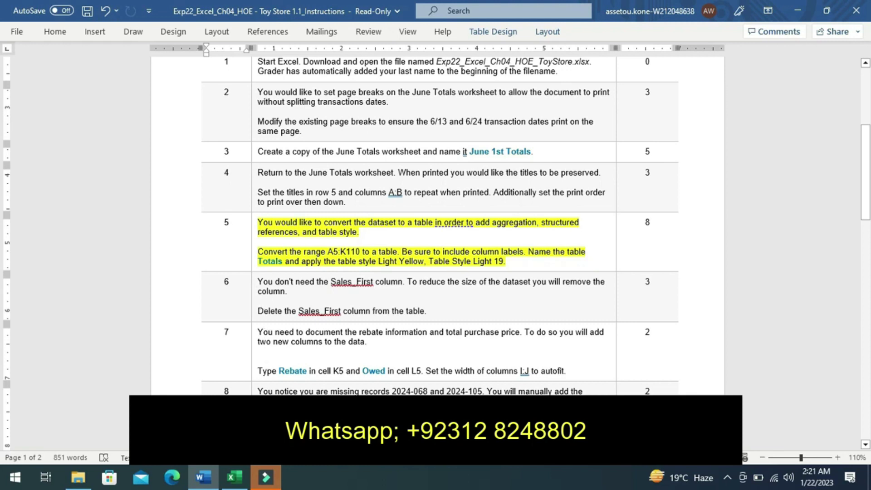
pyautogui.click(237, 475)
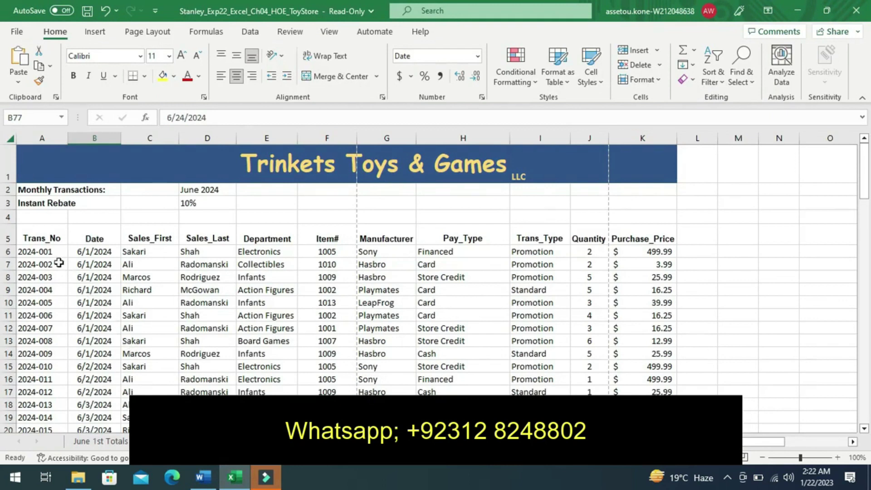
# Select A5:K110 from the Trans_No header and insert it as a table with headers (Table2).
pyautogui.click(34, 240)
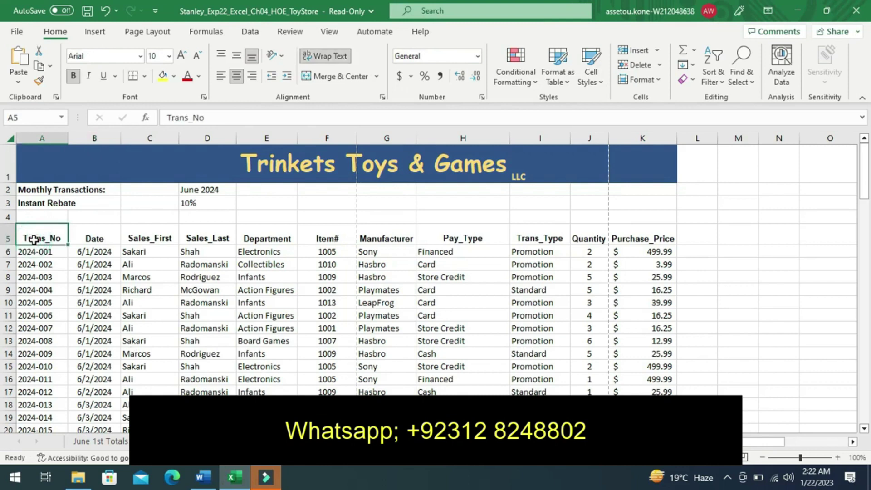
pyautogui.hotkey('ctrl', 'shift', 'End')
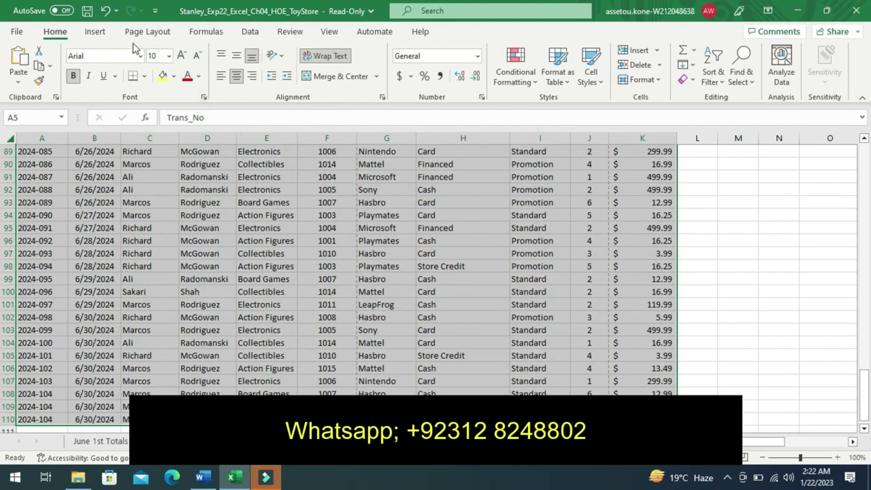
pyautogui.click(95, 38)
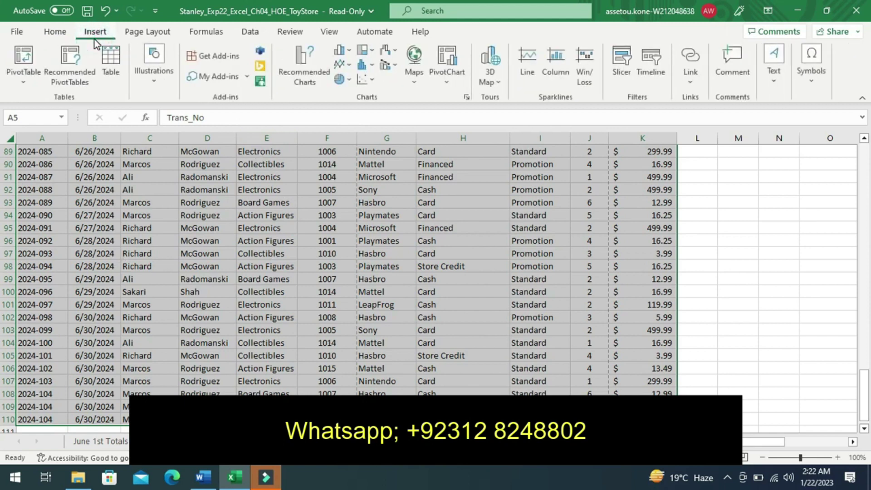
pyautogui.click(113, 68)
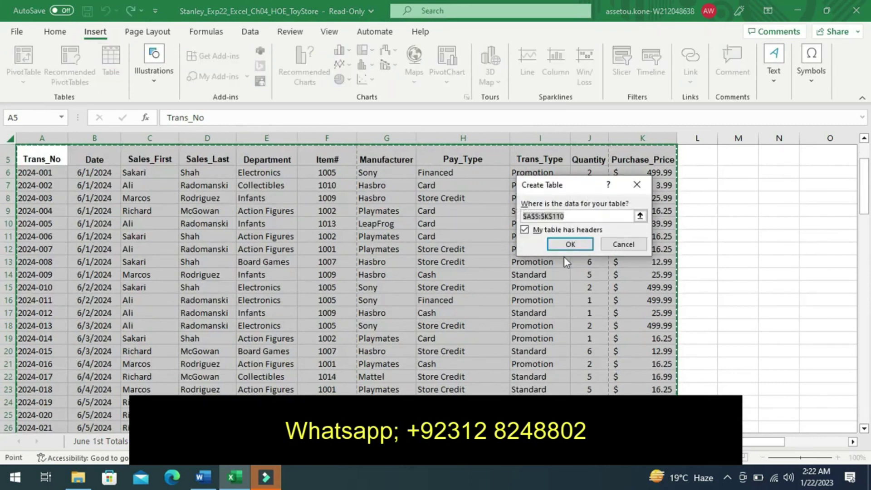
pyautogui.click(571, 245)
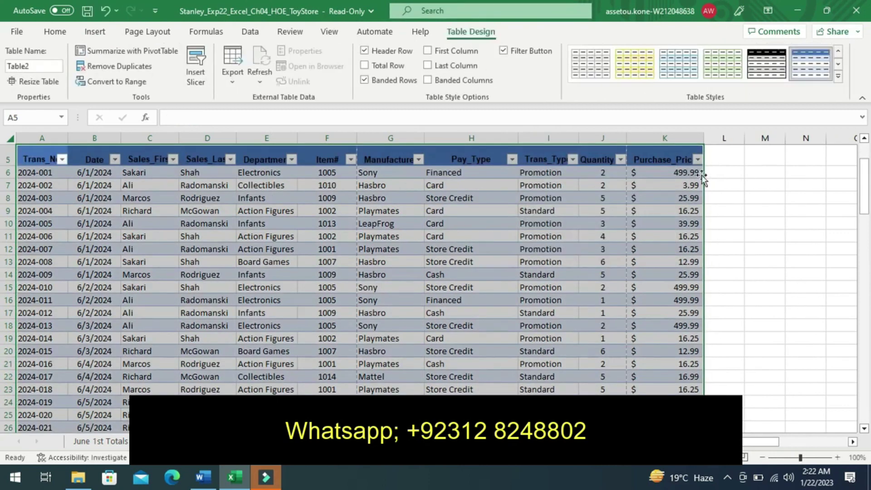
# Apply Light Yellow, Table Style Light 19, to Table2, then bring the Word instructions forward.
pyautogui.click(838, 77)
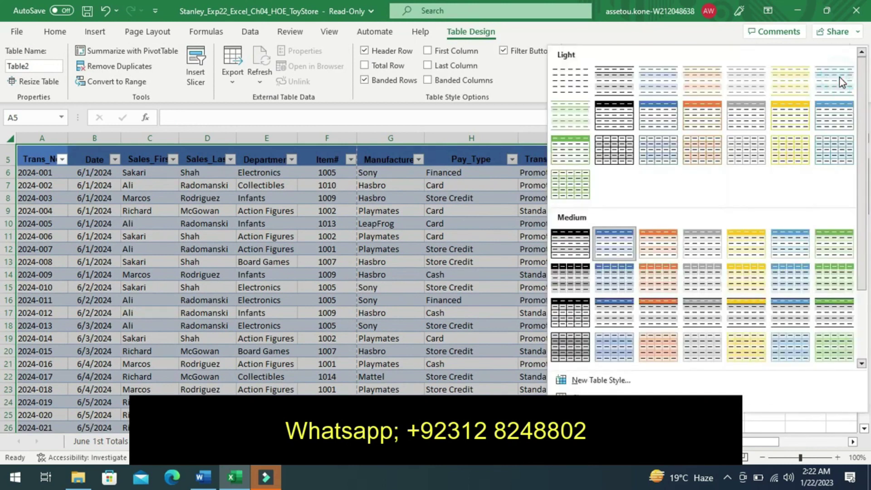
pyautogui.click(787, 153)
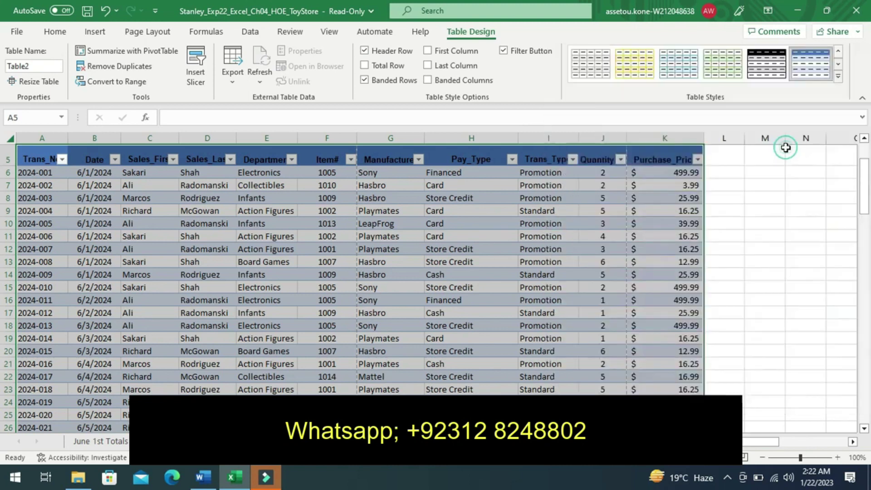
pyautogui.click(649, 208)
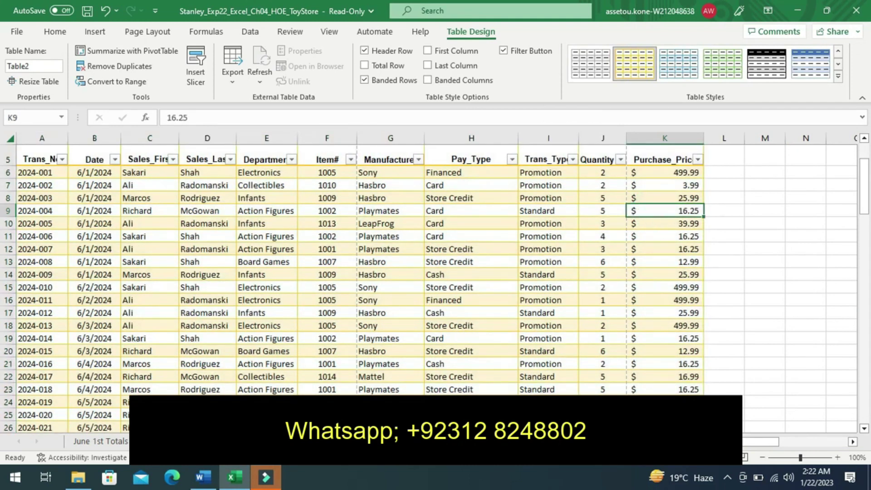
pyautogui.click(200, 477)
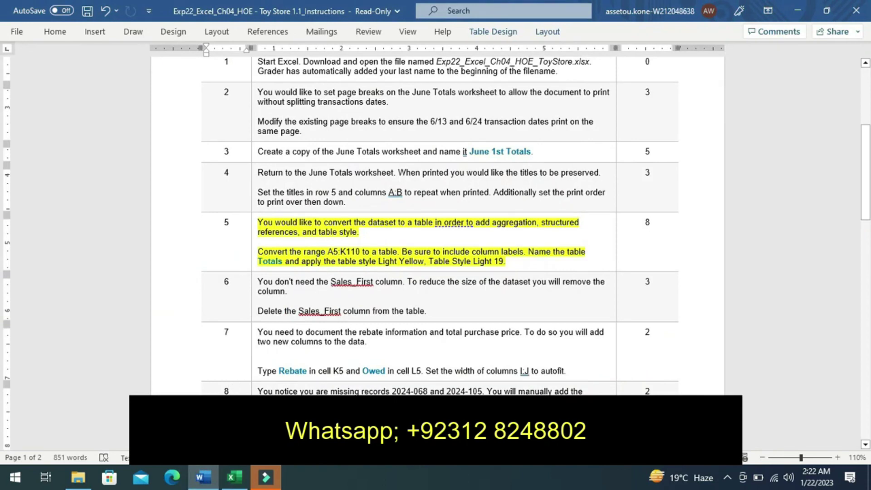
pyautogui.click(232, 477)
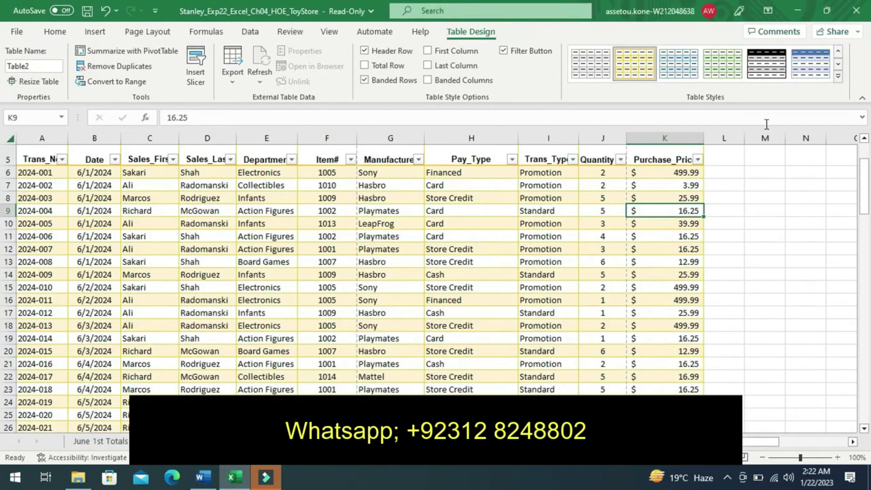
pyautogui.click(838, 77)
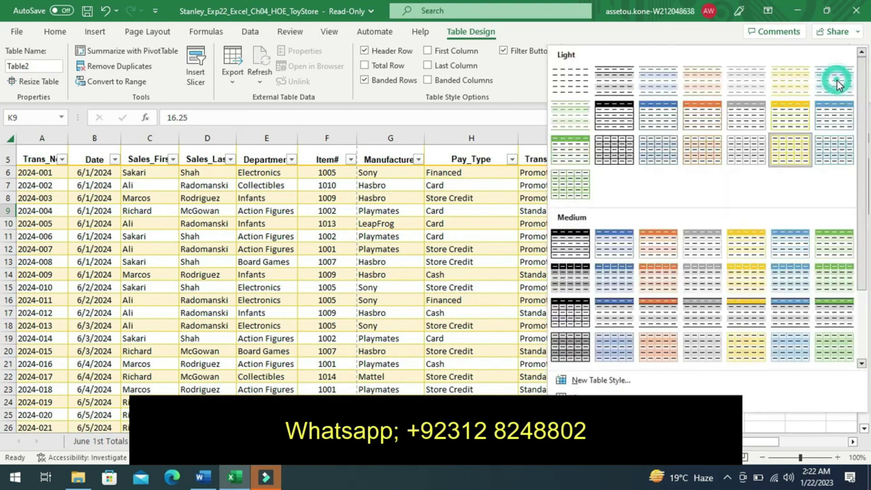
pyautogui.click(792, 148)
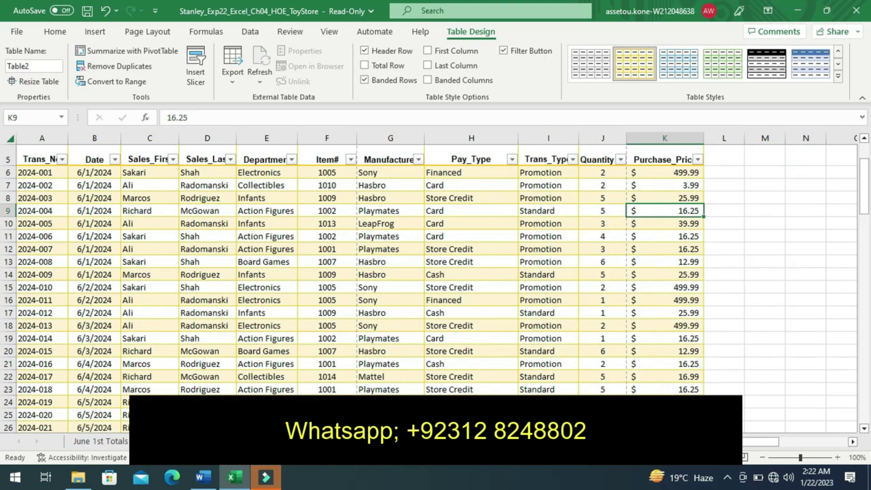
pyautogui.click(199, 477)
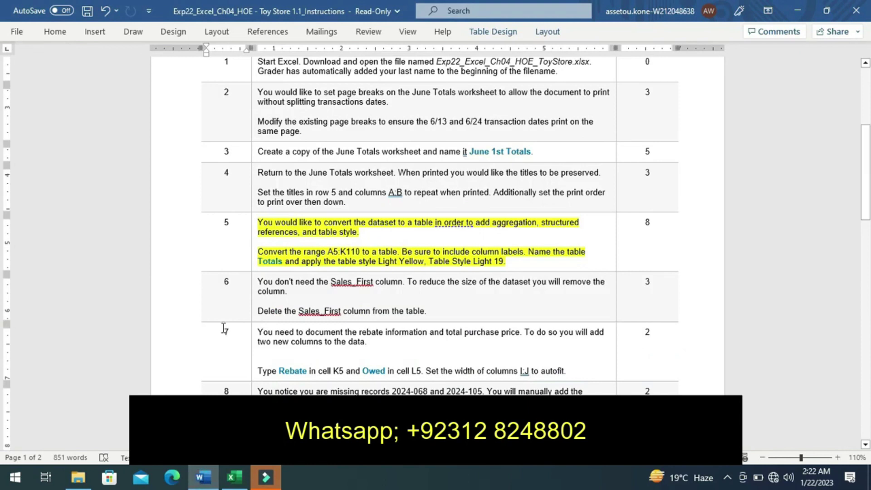
# In Word, shift the yellow highlight from step 5 to step 6's Sales_First deletion instruction, then go back to Excel.
pyautogui.hotkey('ctrl', 'z')
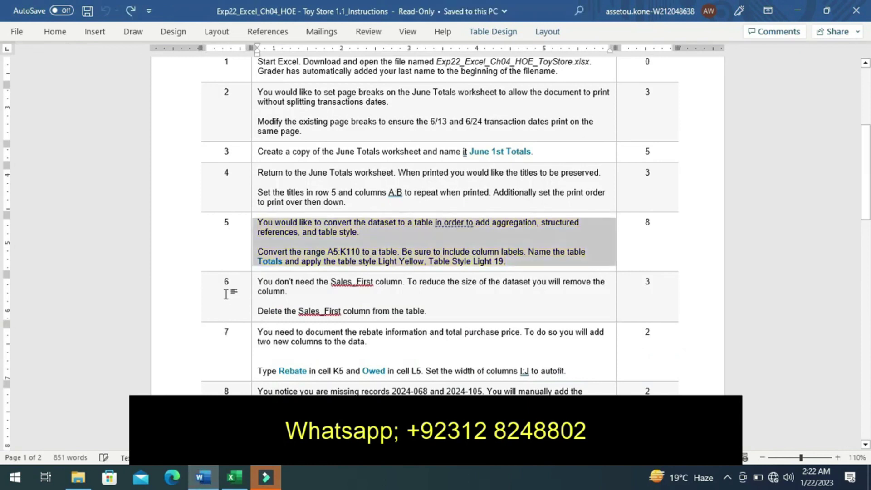
pyautogui.click(252, 302)
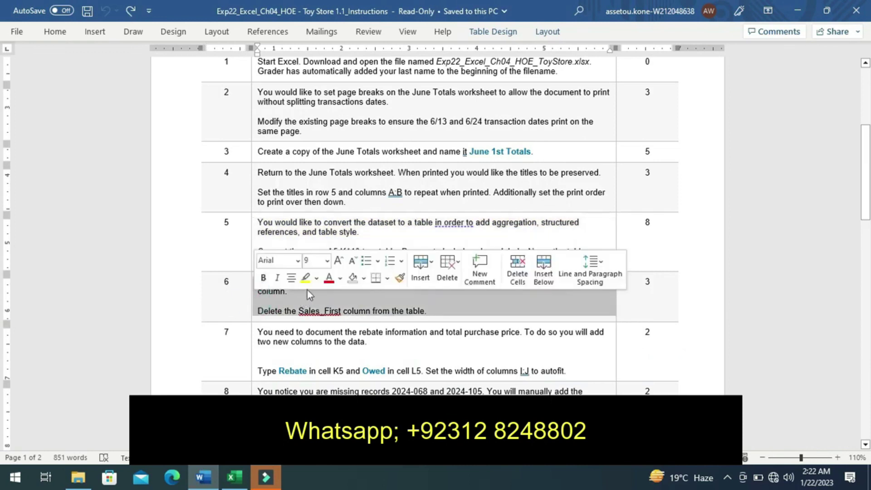
pyautogui.click(308, 283)
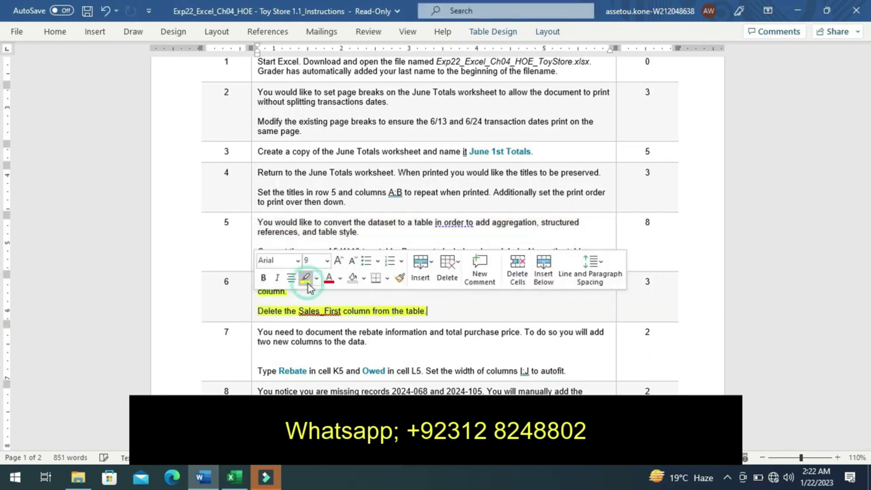
pyautogui.click(249, 310)
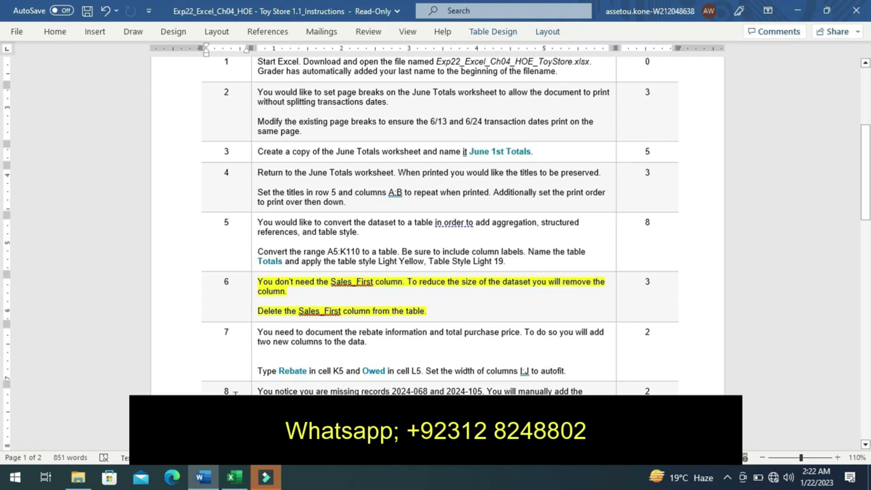
pyautogui.click(234, 477)
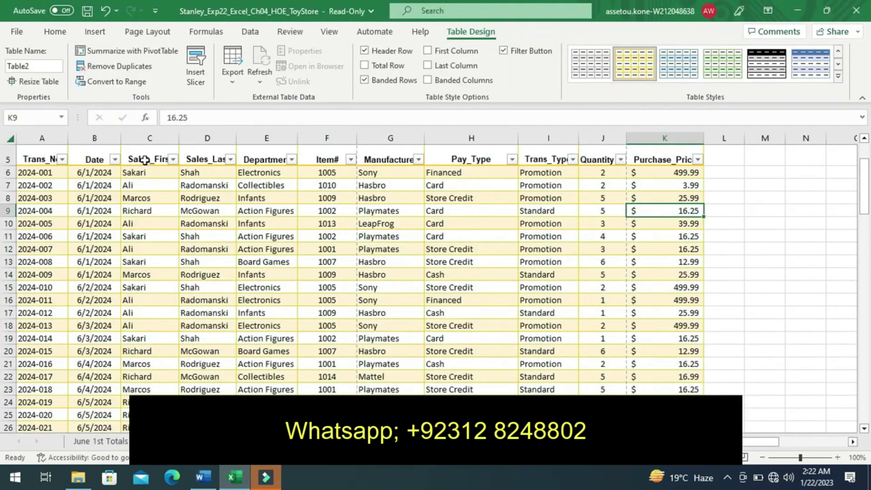
# Delete the Sales_First column from Table2 so that Sales_Last moves to column C.
pyautogui.click(144, 159)
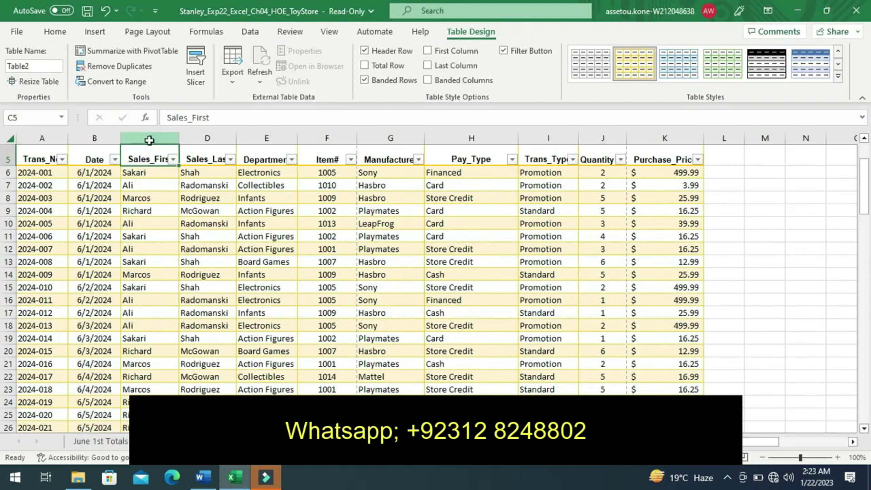
pyautogui.click(149, 137)
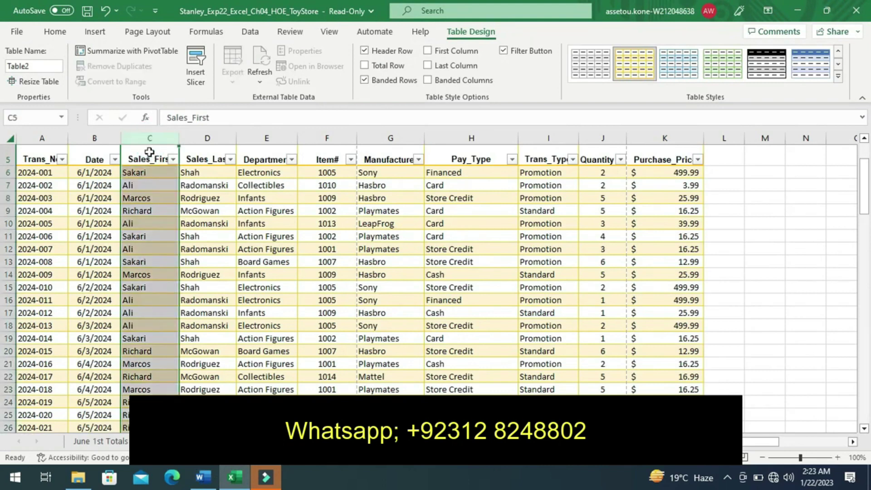
pyautogui.rightClick(149, 154)
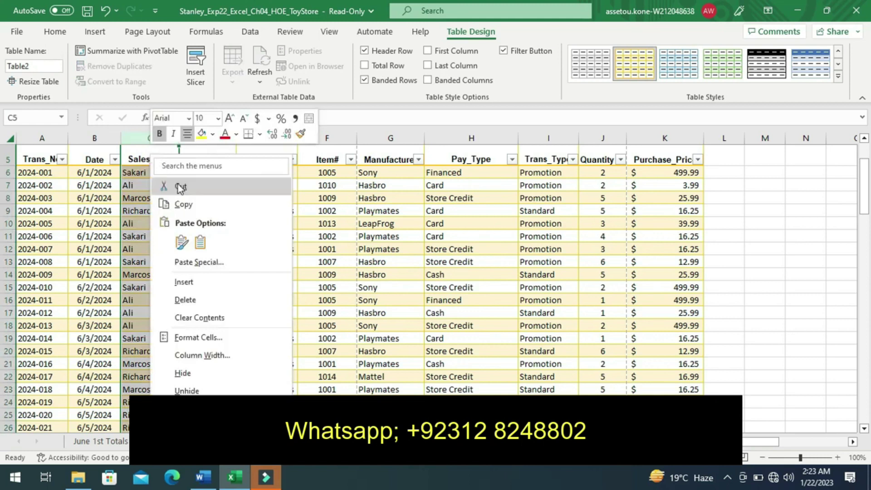
pyautogui.click(181, 300)
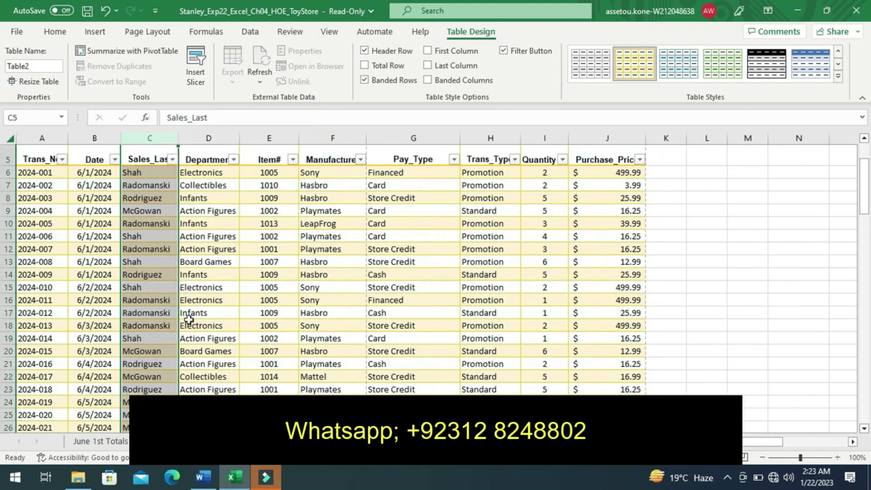
pyautogui.click(199, 484)
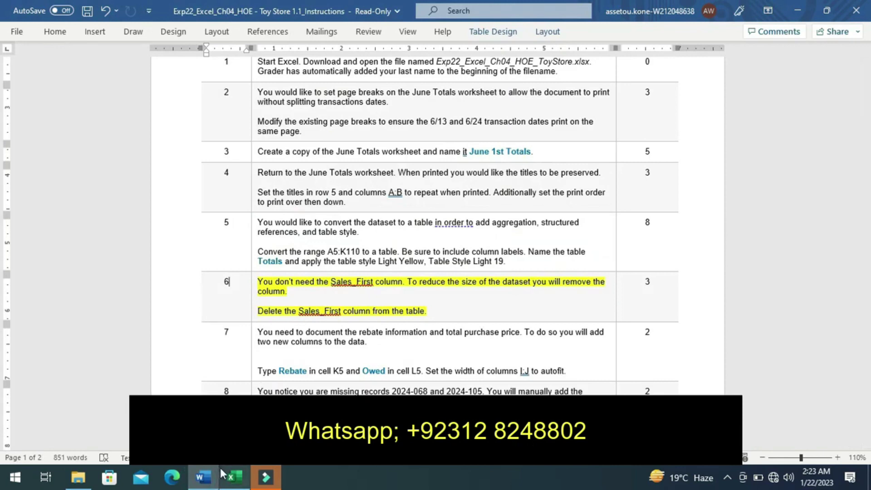
pyautogui.moveTo(232, 478)
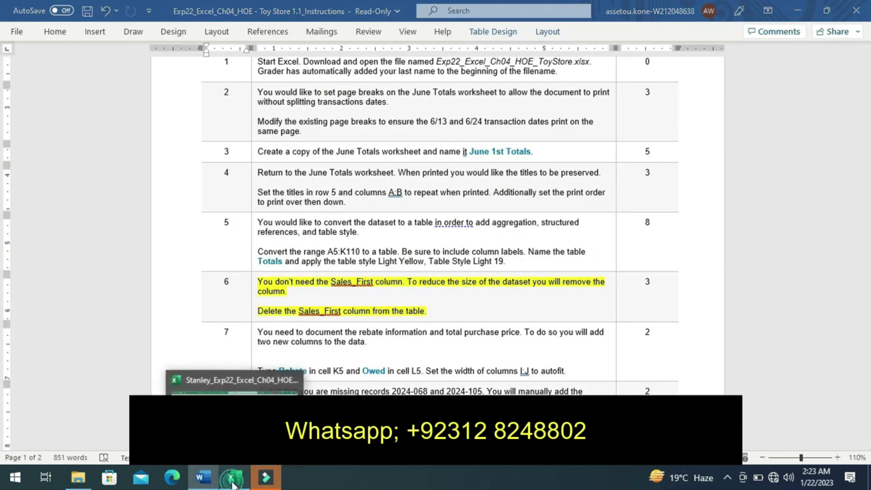
# Highlight step 7's Rebate and Owed column instructions in yellow in place of step 6.
pyautogui.click(233, 484)
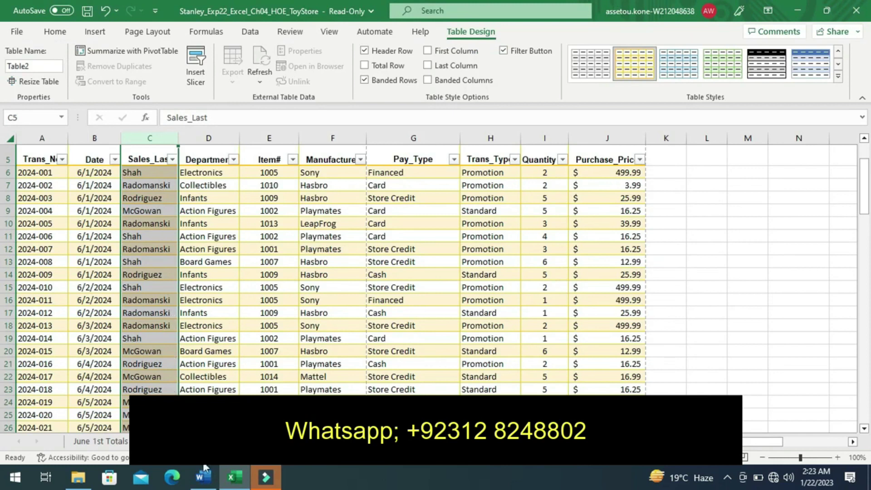
pyautogui.click(204, 478)
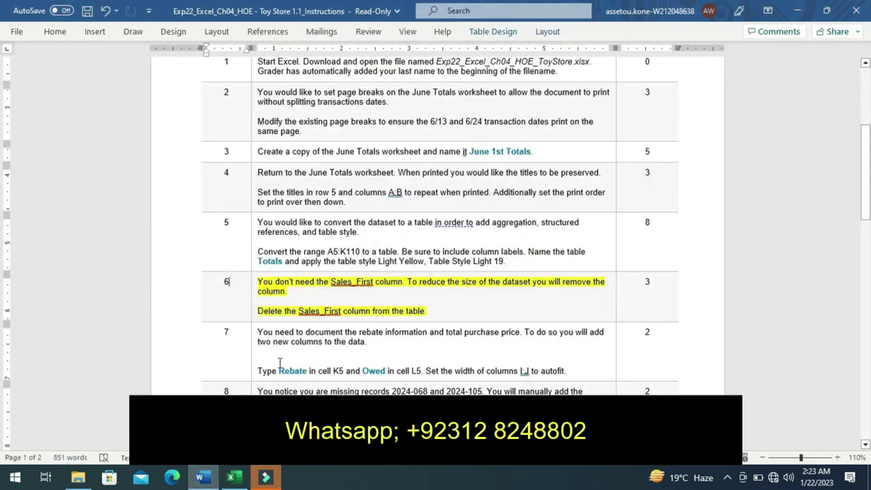
pyautogui.hotkey('ctrl', 'z')
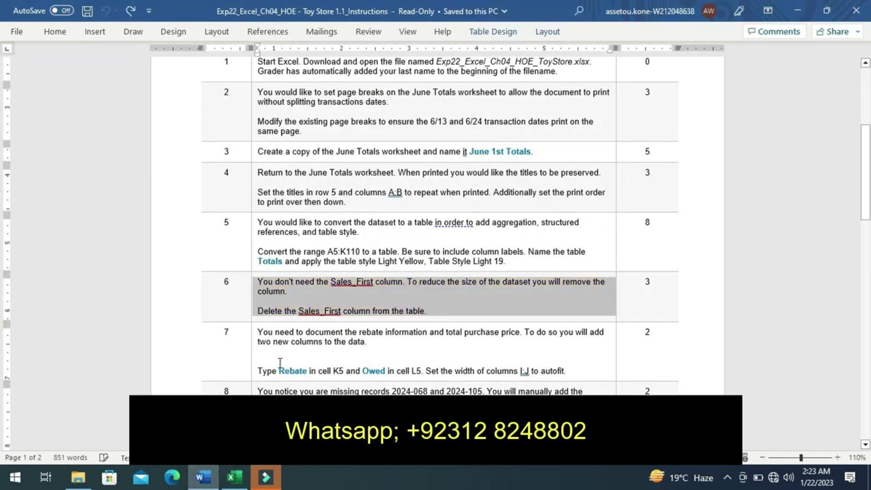
pyautogui.click(253, 361)
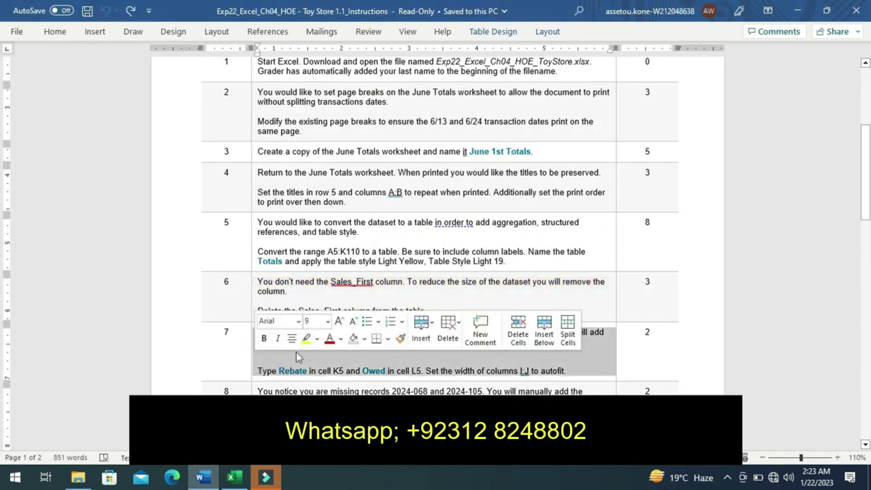
pyautogui.click(312, 343)
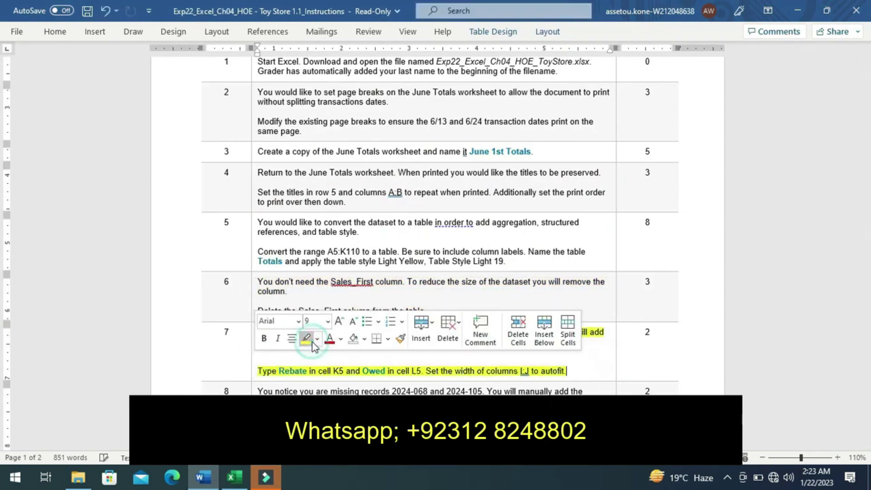
pyautogui.click(245, 369)
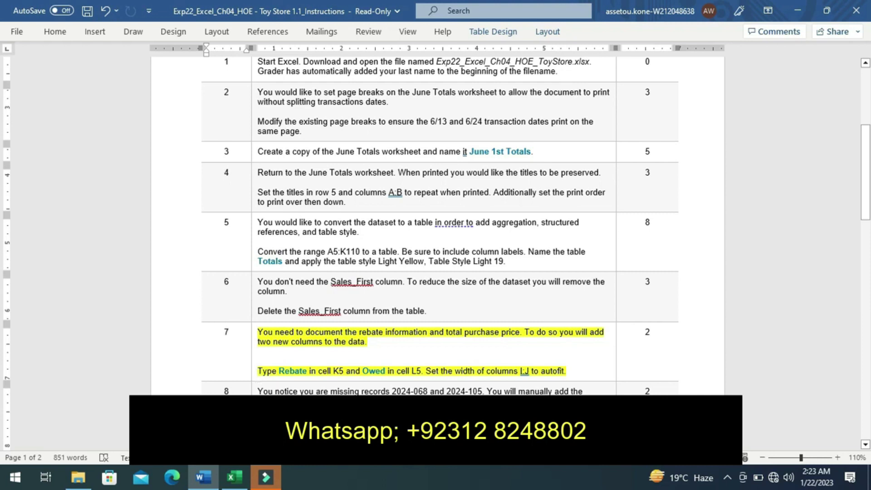
pyautogui.click(234, 479)
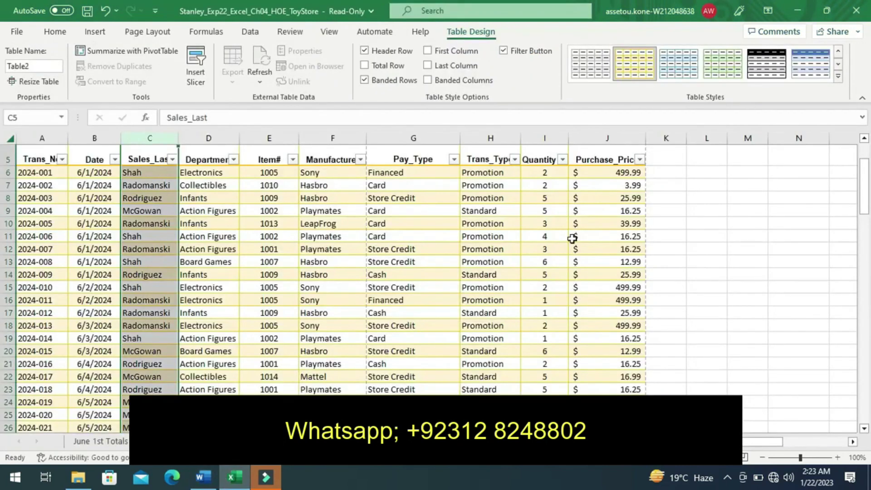
# Enter the header Rebate in cell K5.
pyautogui.click(658, 157)
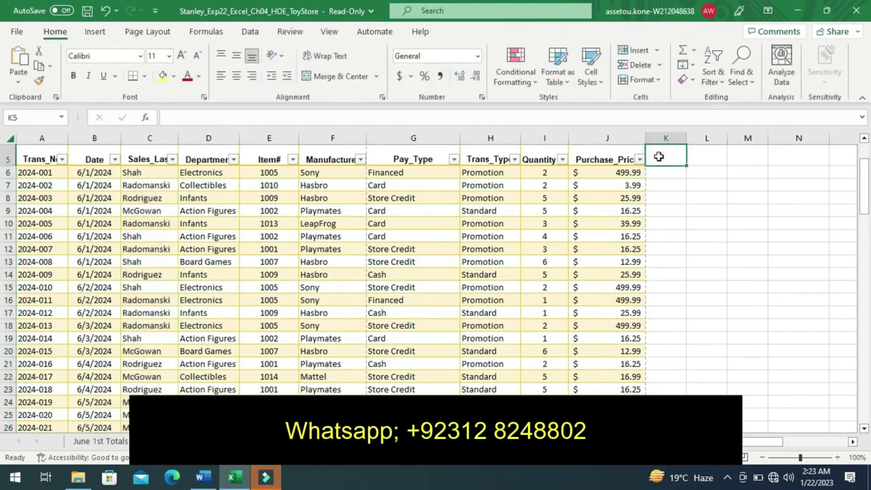
pyautogui.write('R')
pyautogui.write('eb')
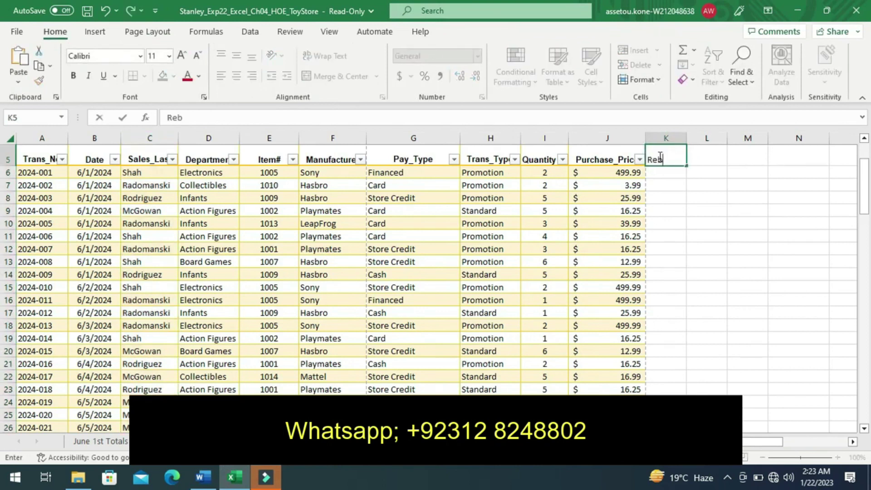
pyautogui.write('ate')
pyautogui.press('Return')
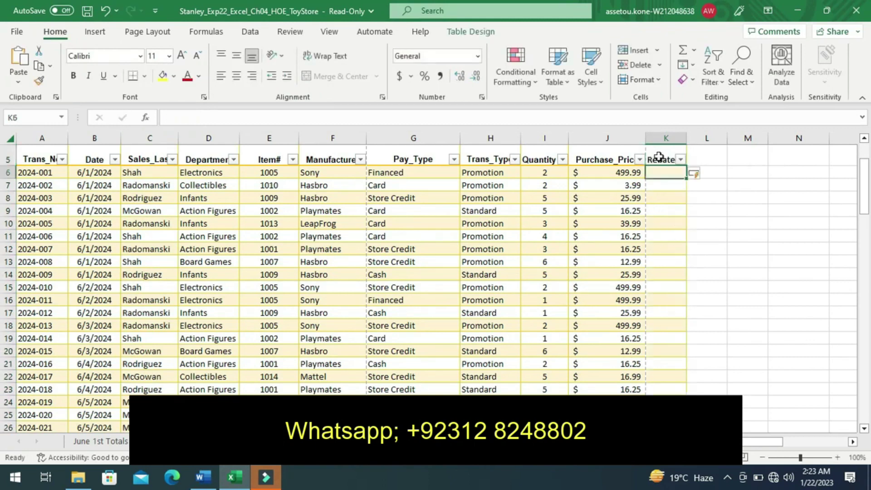
# Enter the header Owed in cell L5, extending the table to column L.
pyautogui.click(701, 159)
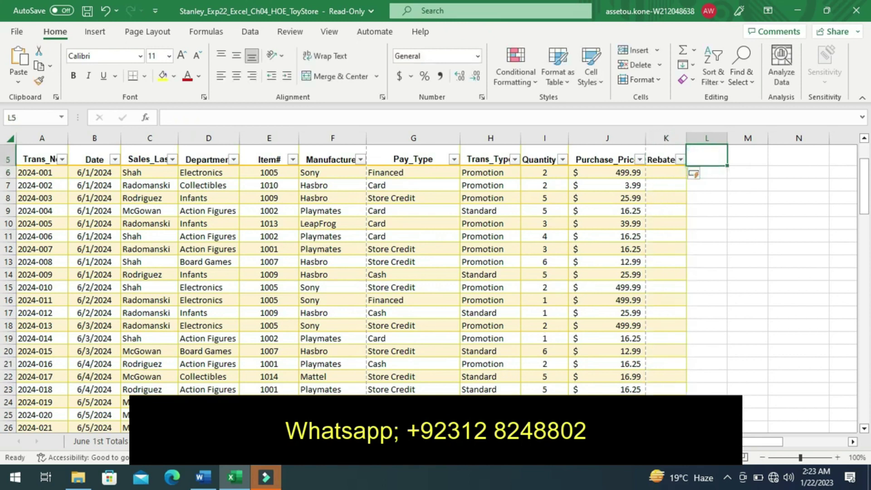
pyautogui.click(196, 480)
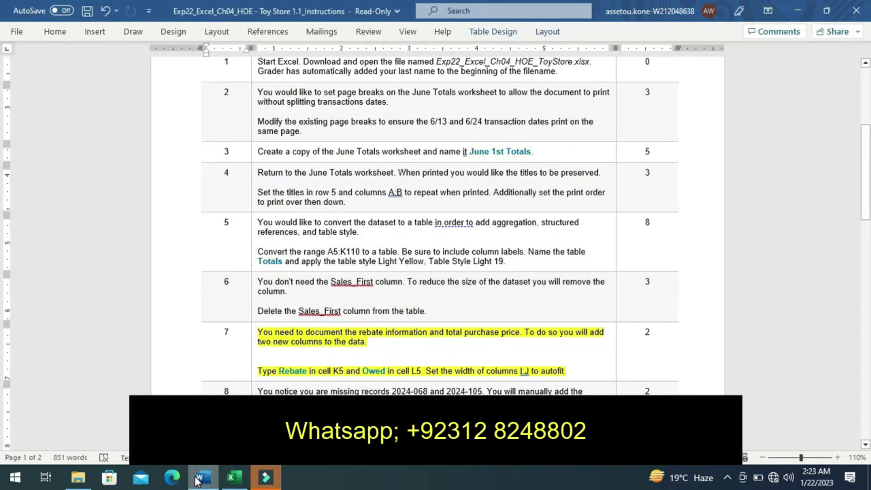
pyautogui.click(229, 480)
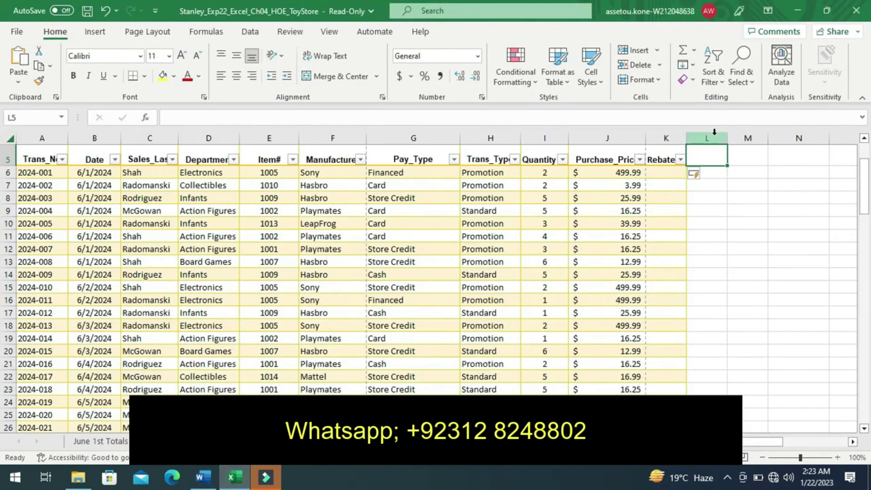
pyautogui.click(696, 155)
pyautogui.write('o')
pyautogui.press('BackSpace')
pyautogui.write('o')
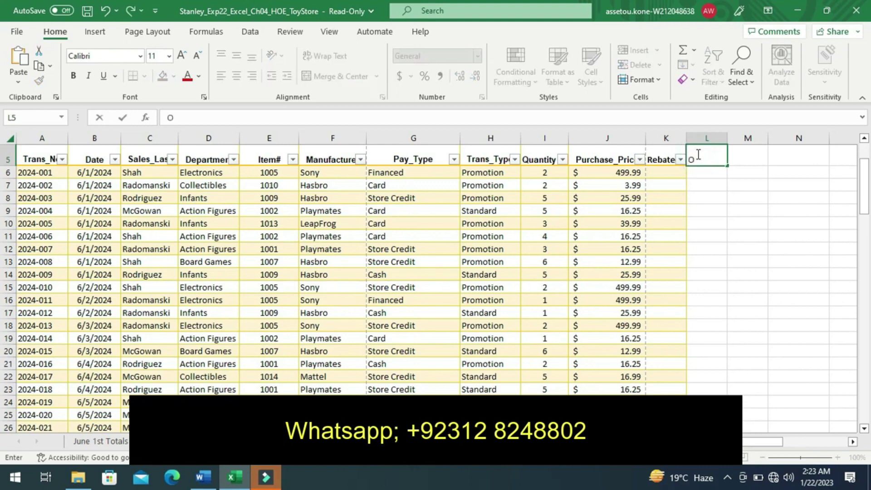
pyautogui.write('wed')
pyautogui.press('Return')
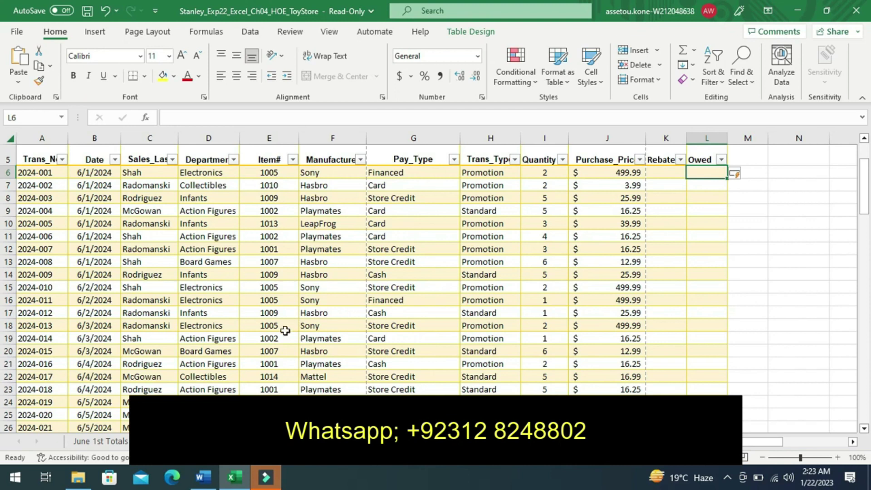
# AutoFit columns I:J, Quantity and Purchase_Price, so the full Purchase_Price header shows.
pyautogui.click(204, 479)
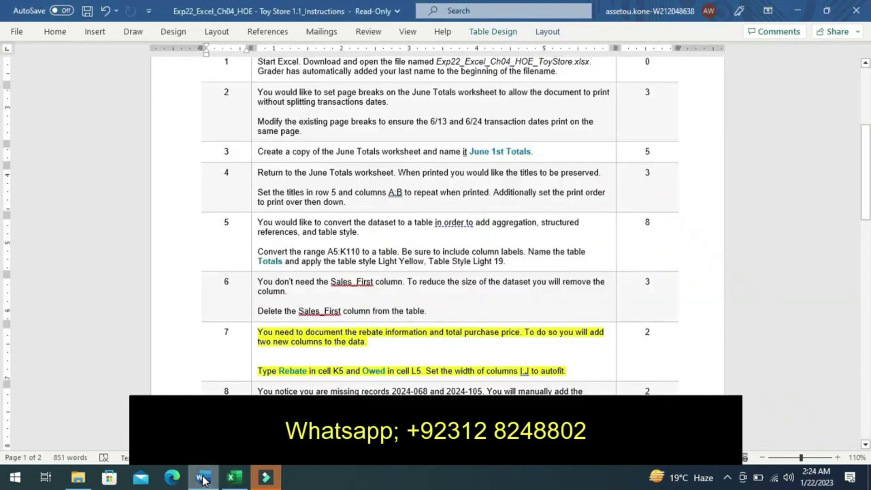
pyautogui.click(231, 480)
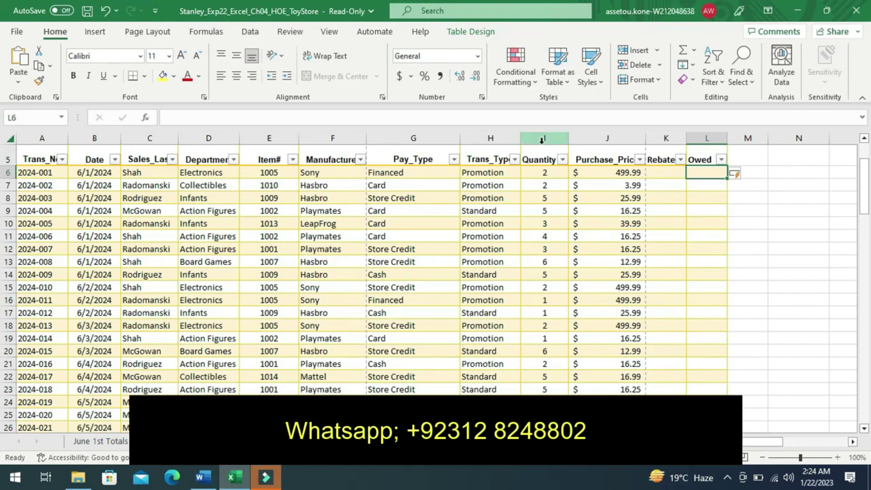
pyautogui.moveTo(542, 140); pyautogui.dragTo(597, 139)
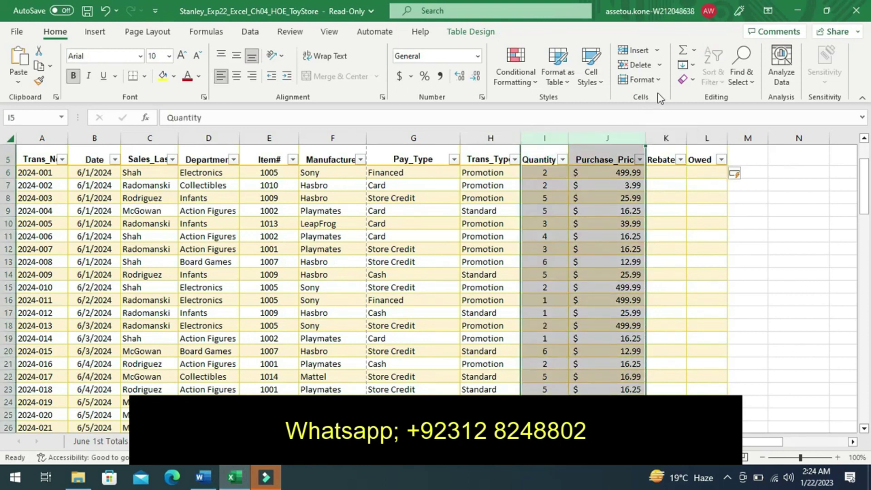
pyautogui.click(654, 78)
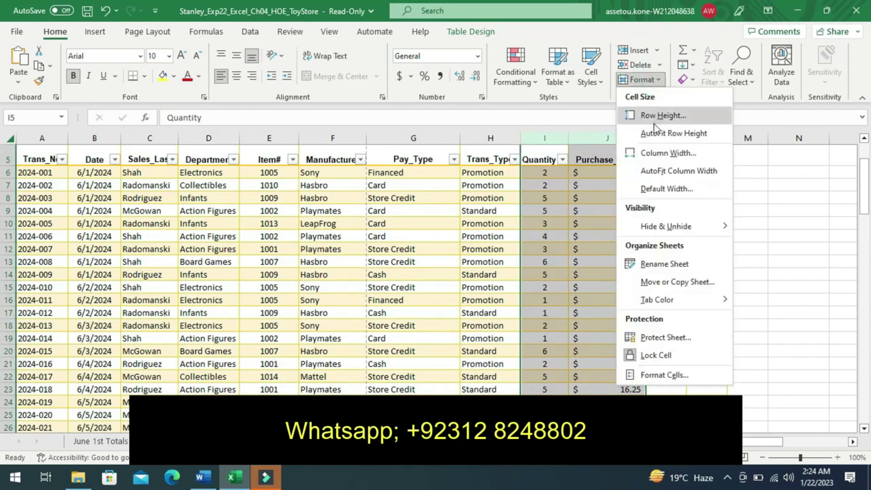
pyautogui.click(660, 164)
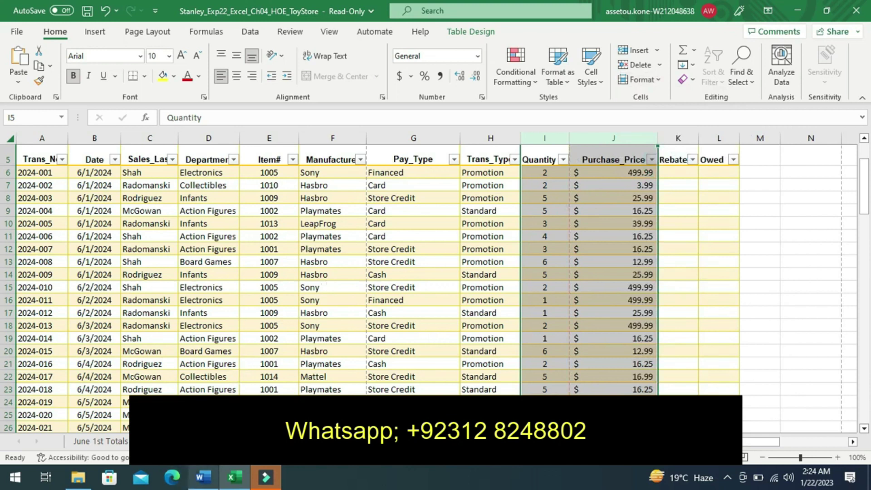
pyautogui.click(204, 477)
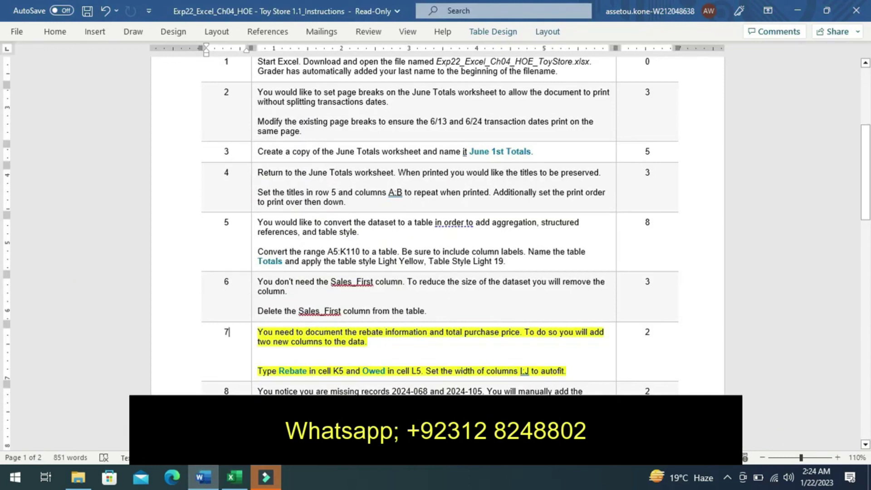
# Move the yellow highlight from step 7 to step 8's missing-records instructions in Word.
pyautogui.hotkey('ctrl', 'z')
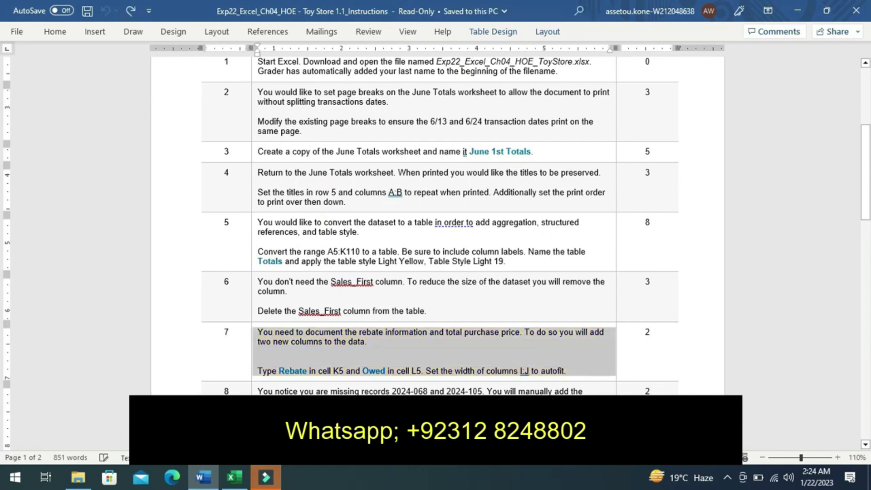
pyautogui.click(864, 447)
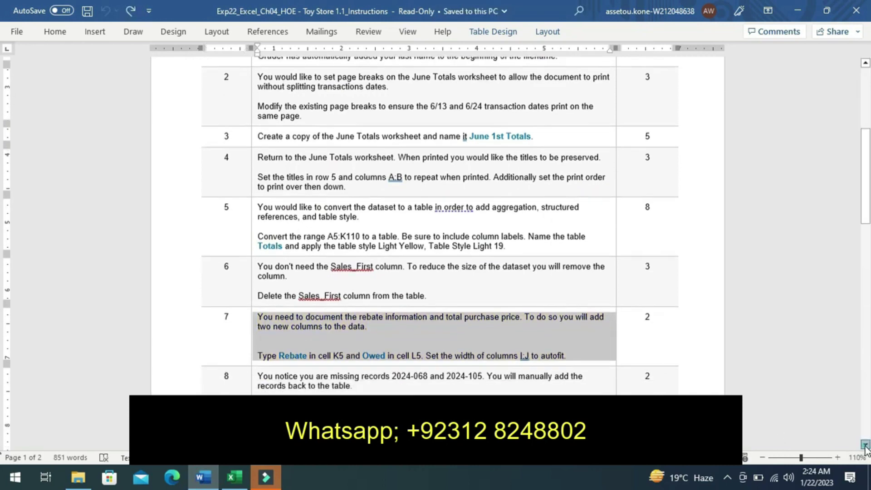
pyautogui.click(864, 447)
pyautogui.click(864, 446)
pyautogui.click(864, 446)
pyautogui.click(864, 446)
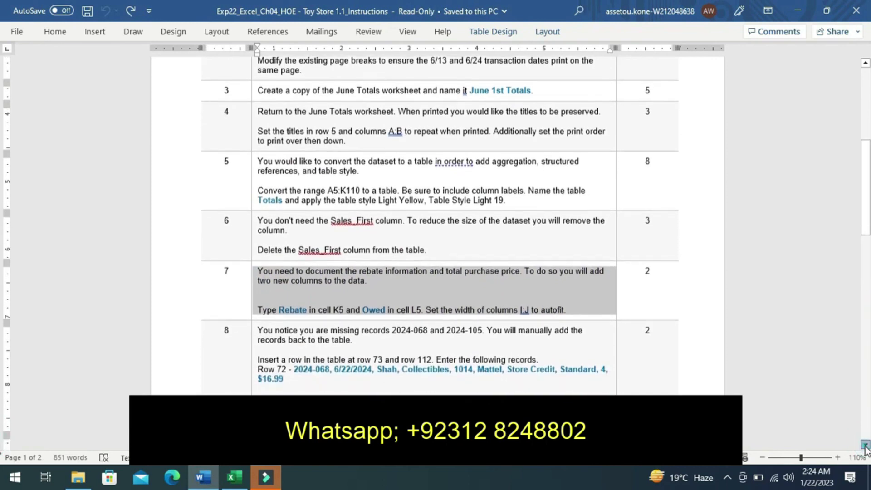
pyautogui.click(865, 446)
pyautogui.click(864, 446)
pyautogui.click(864, 446)
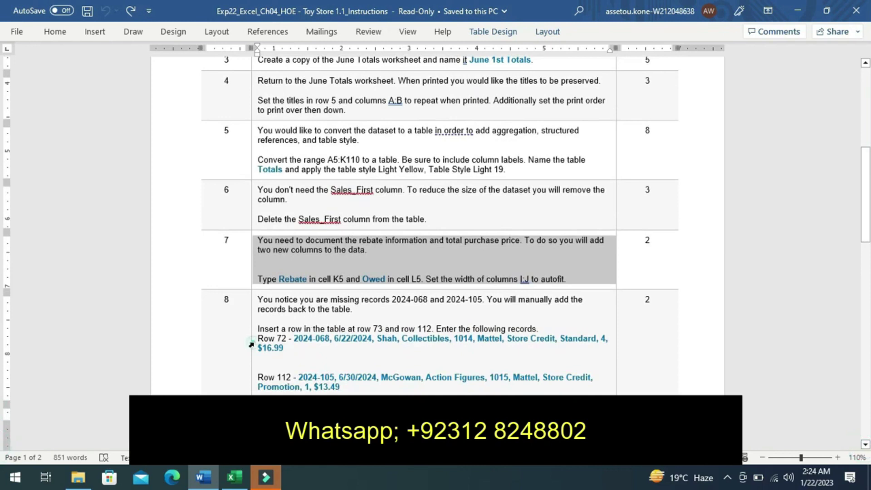
pyautogui.click(251, 344)
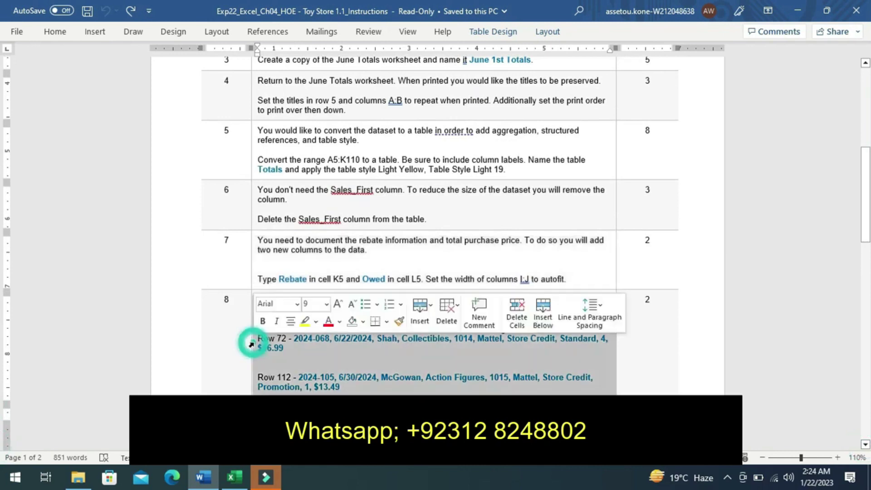
pyautogui.click(305, 321)
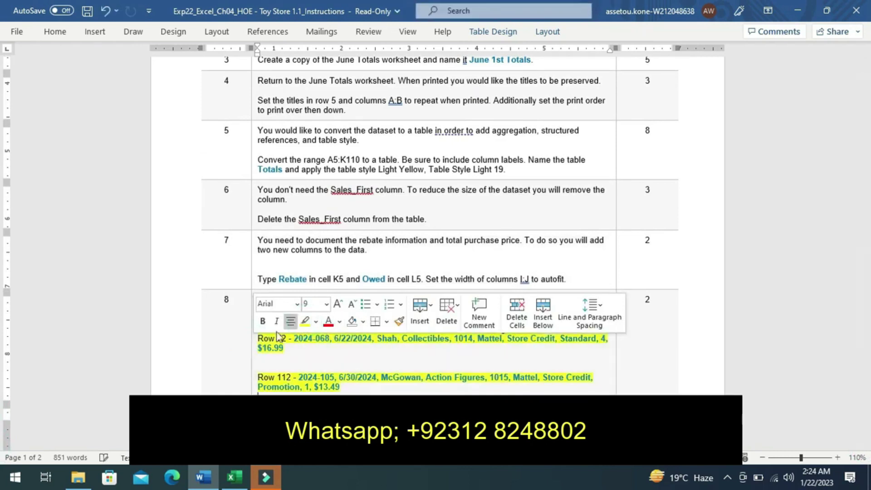
pyautogui.click(234, 339)
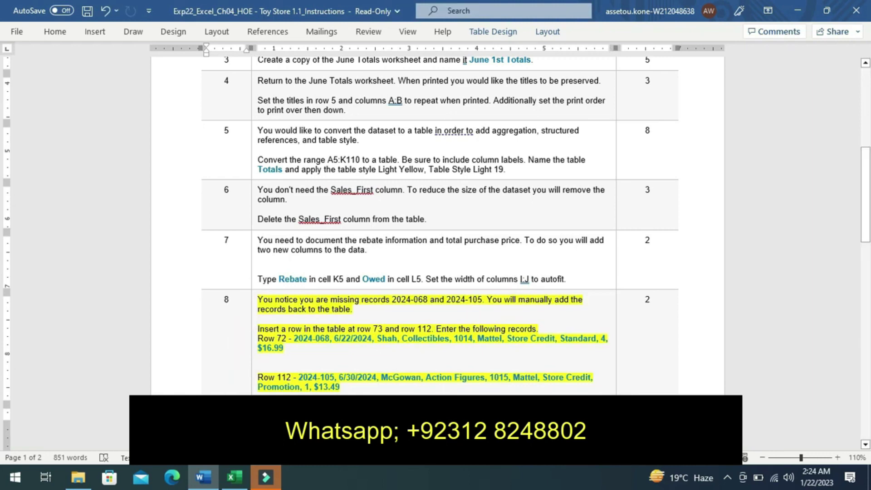
pyautogui.click(234, 477)
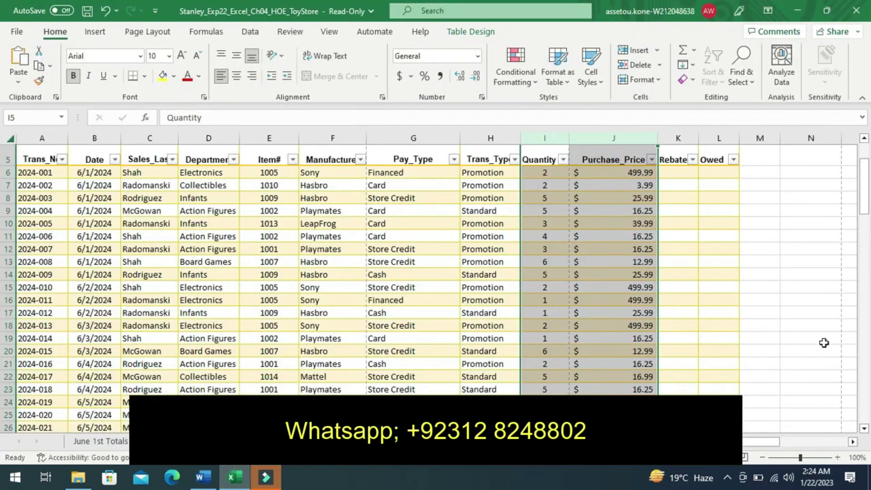
# Insert a blank row 73 in Table2, between records 2024-067 and 2024-069.
pyautogui.click(861, 404)
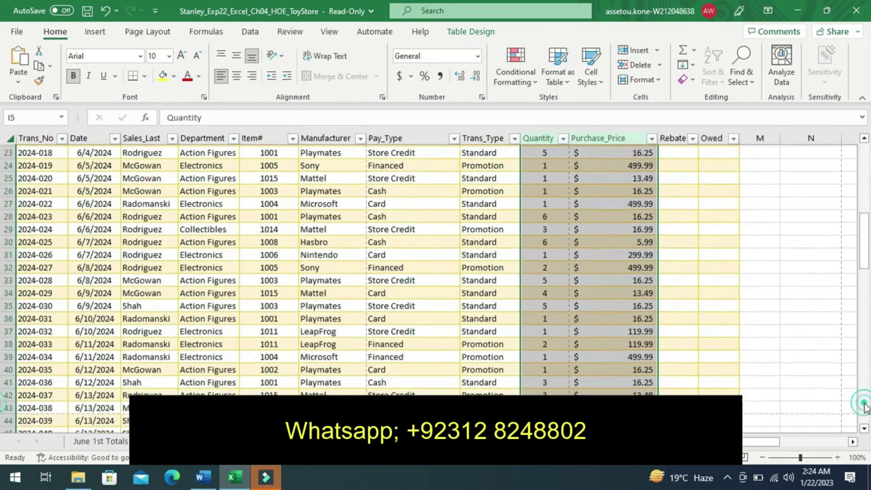
pyautogui.click(864, 405)
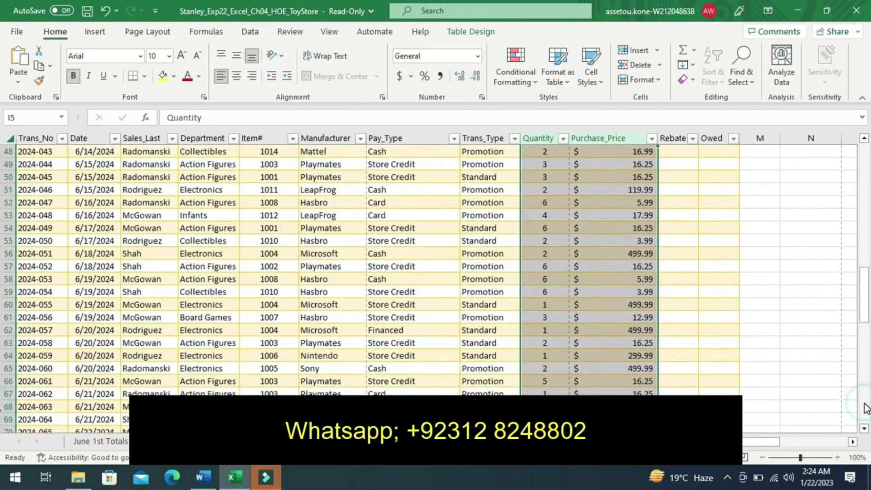
pyautogui.click(865, 406)
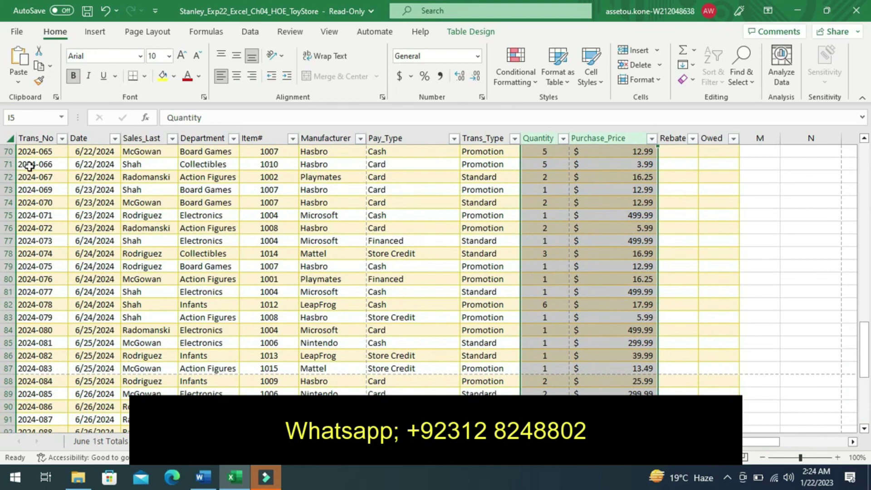
pyautogui.click(34, 190)
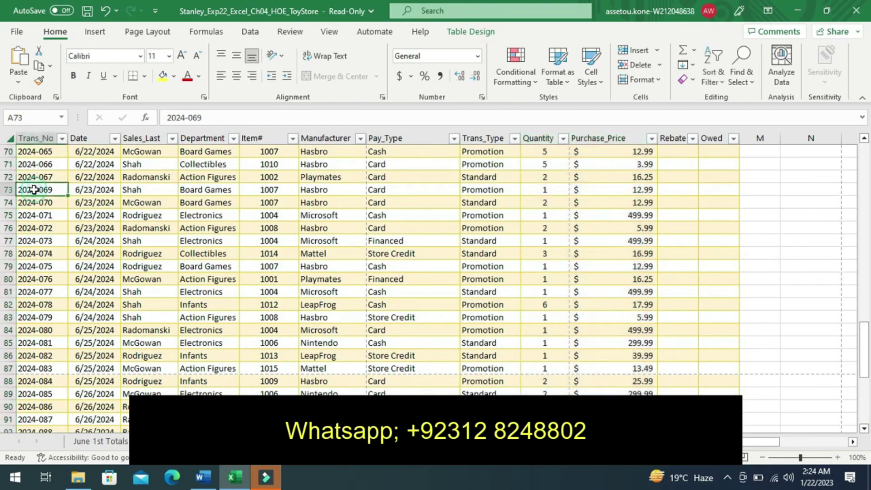
pyautogui.click(9, 188)
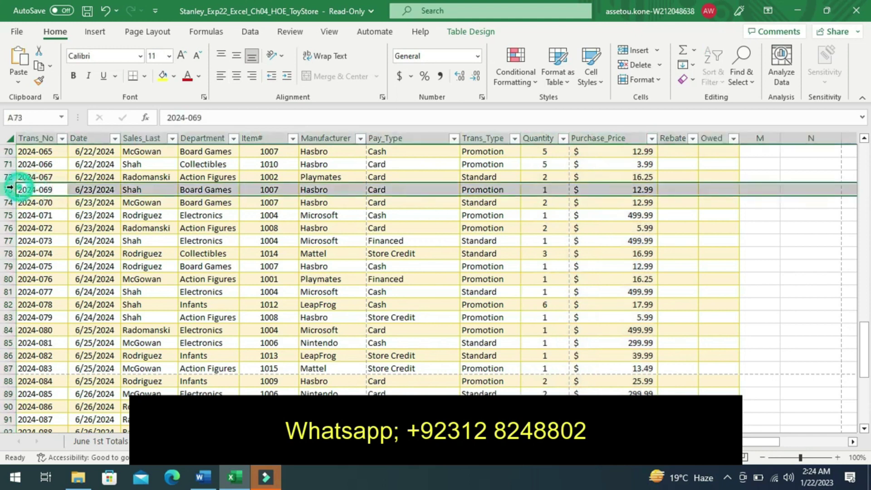
pyautogui.rightClick(9, 188)
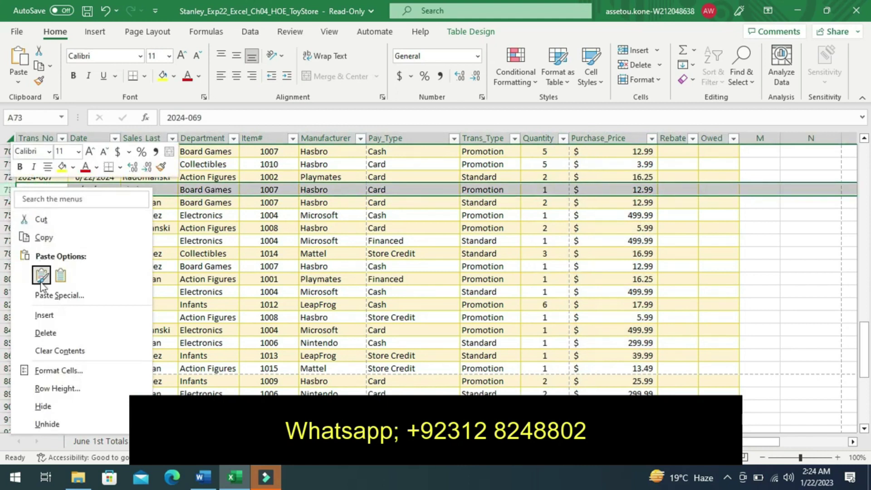
pyautogui.click(44, 314)
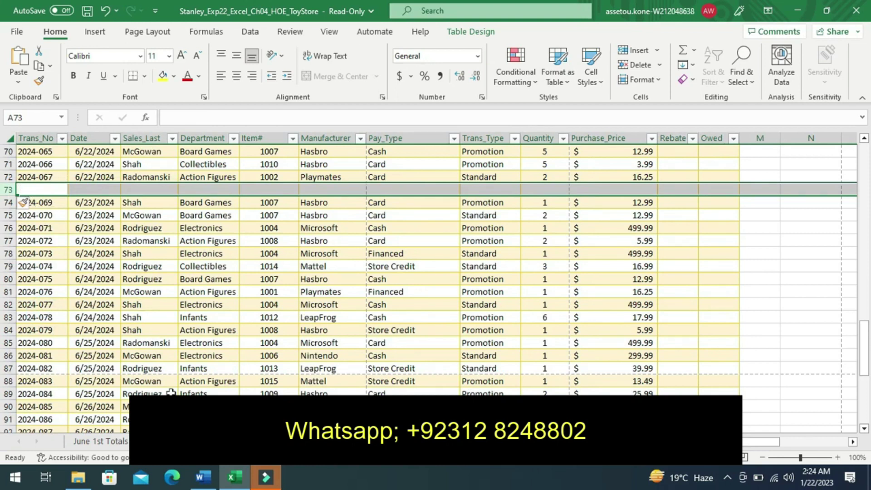
pyautogui.click(195, 482)
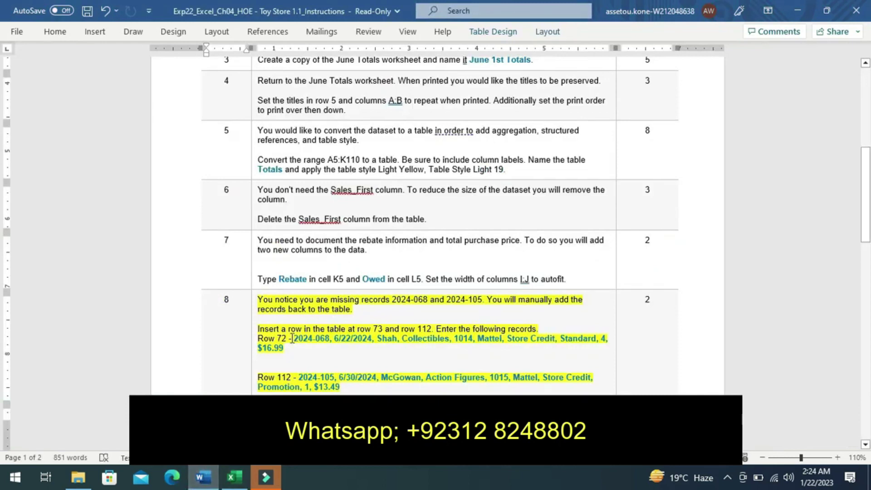
# Copy transaction number 2024-068 from the Row 72 record in Word and return to Excel.
pyautogui.moveTo(289, 338); pyautogui.dragTo(328, 339)
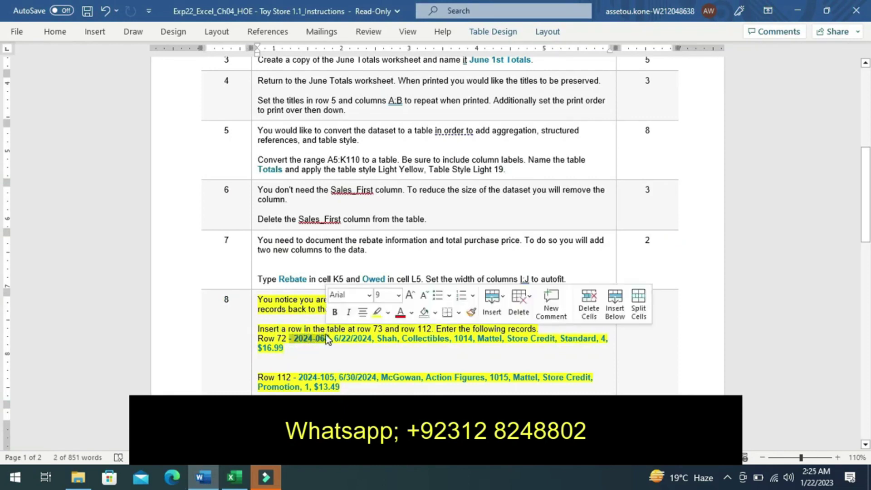
pyautogui.hotkey('ctrl', 'c')
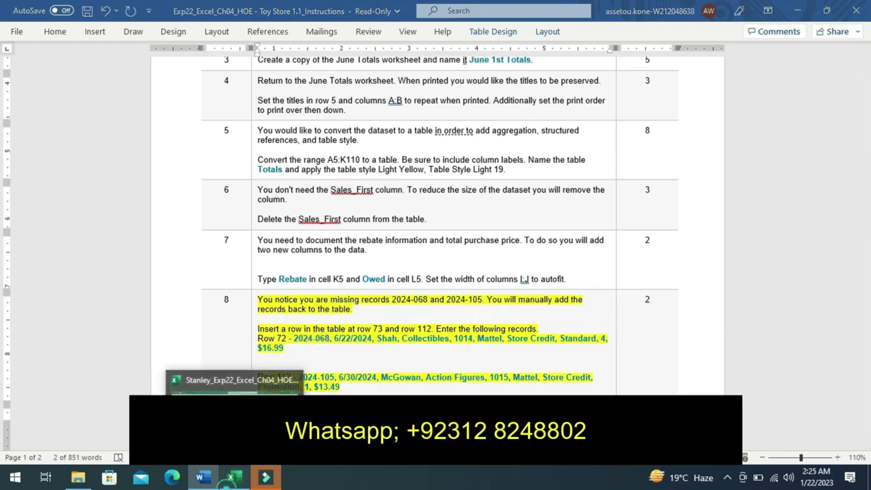
pyautogui.click(234, 477)
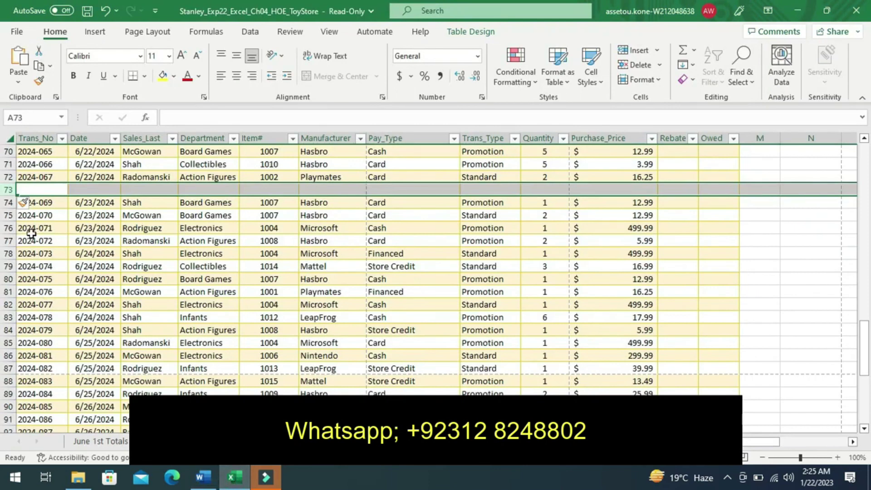
# Enter 2024-068 in cell A73, retyping it after the pasted value got converted.
pyautogui.click(38, 191)
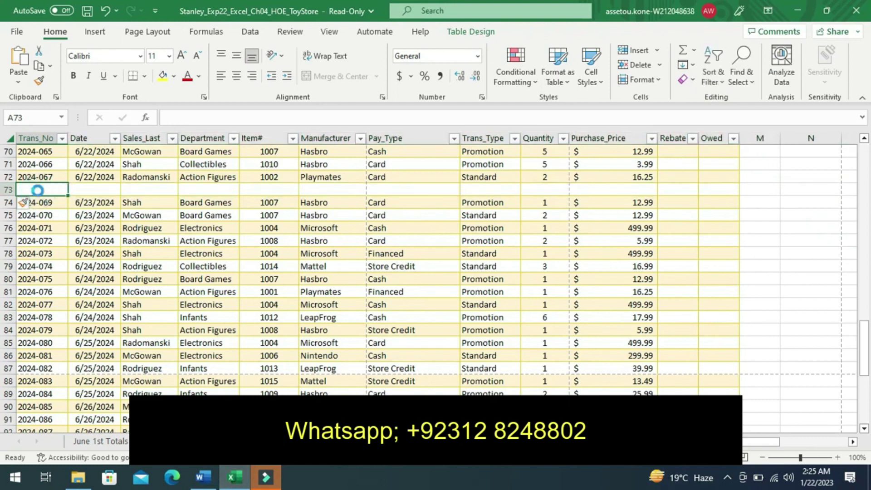
pyautogui.hotkey('ctrl', 'v')
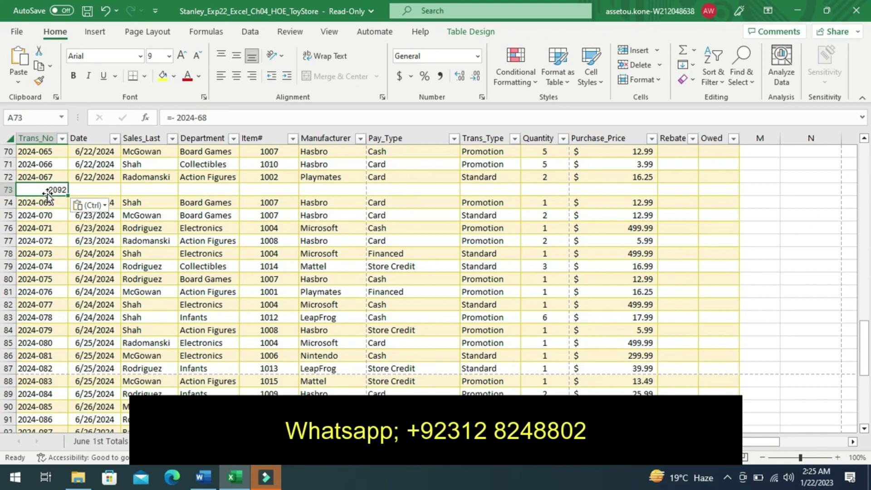
pyautogui.press('BackSpace')
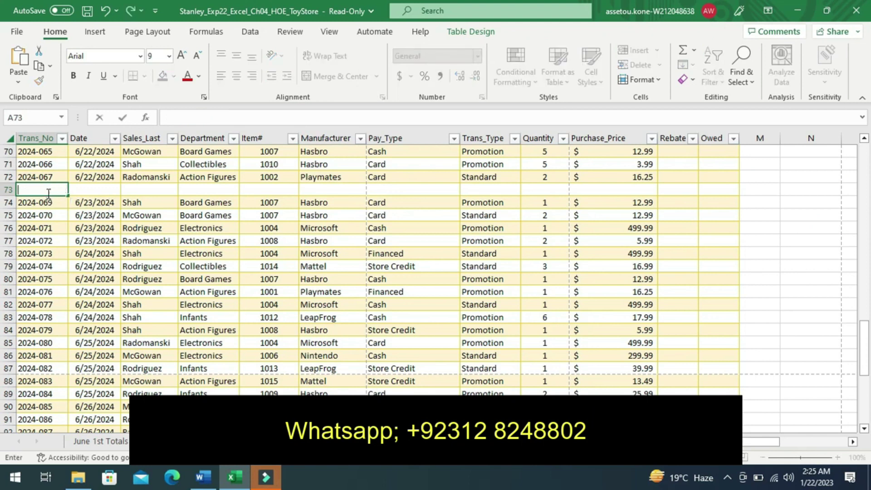
pyautogui.write('2')
pyautogui.write('024-')
pyautogui.write('068')
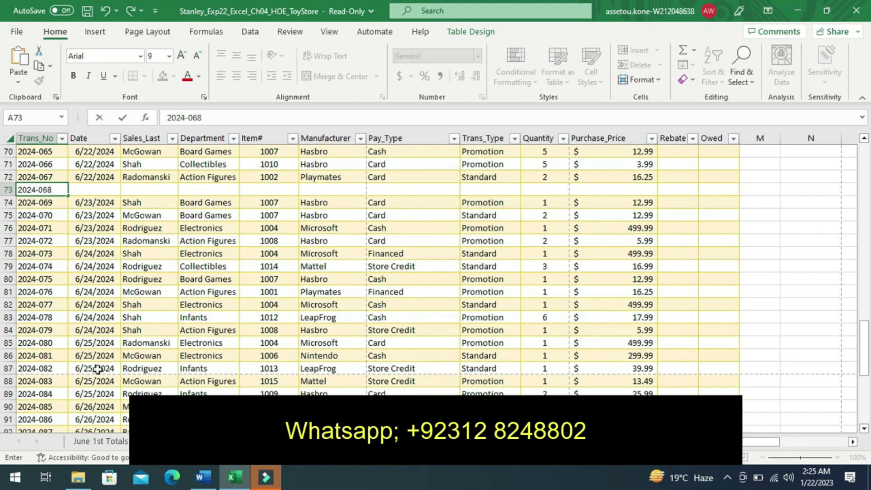
pyautogui.click(203, 477)
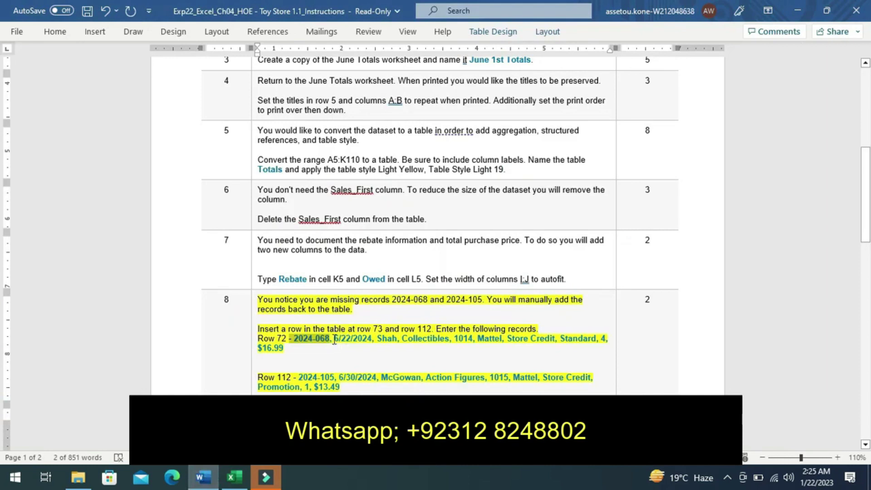
# Copy the date 6/22/2024 from Word's Row 72 record into Date cell B73.
pyautogui.moveTo(334, 338); pyautogui.dragTo(372, 338)
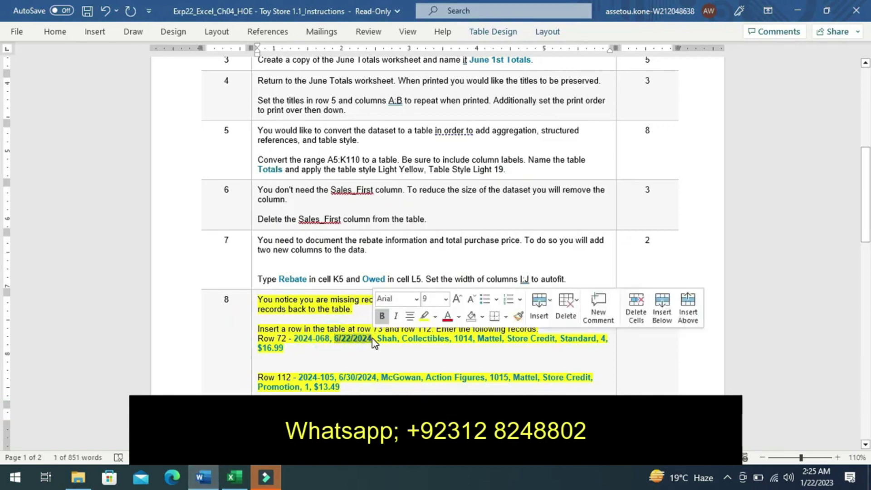
pyautogui.hotkey('ctrl', 'c')
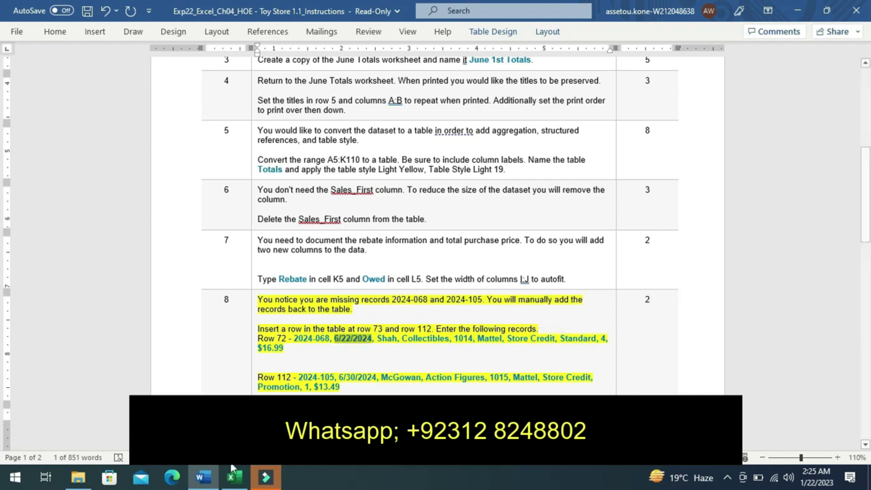
pyautogui.click(231, 479)
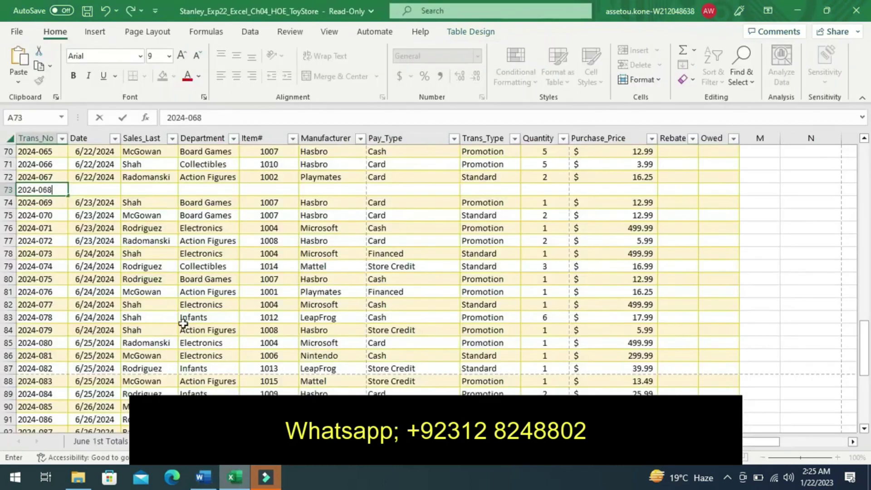
pyautogui.click(86, 190)
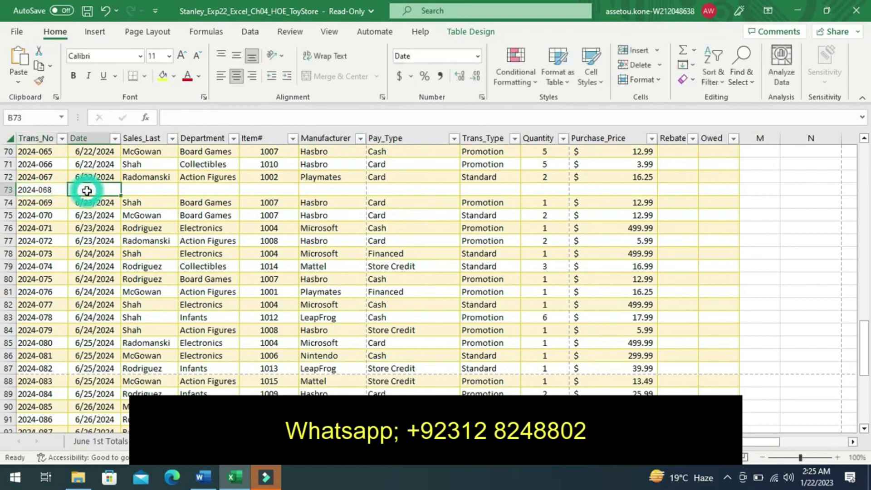
pyautogui.hotkey('ctrl', 'v')
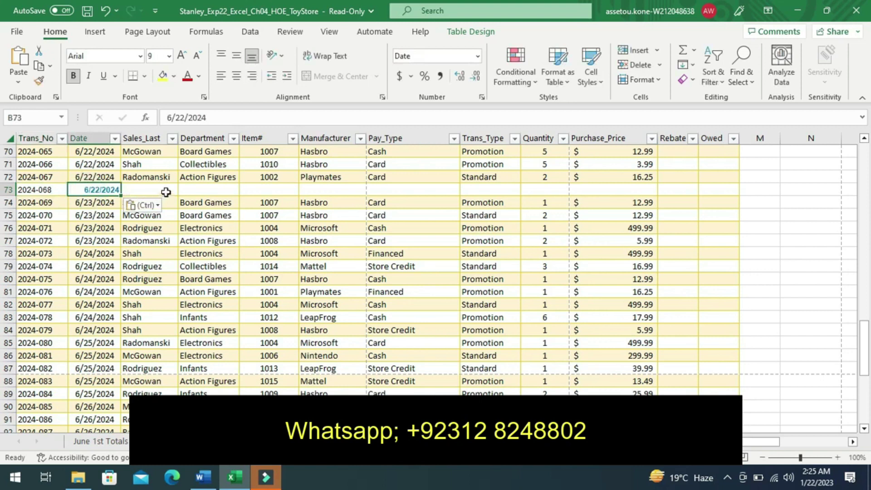
pyautogui.click(143, 186)
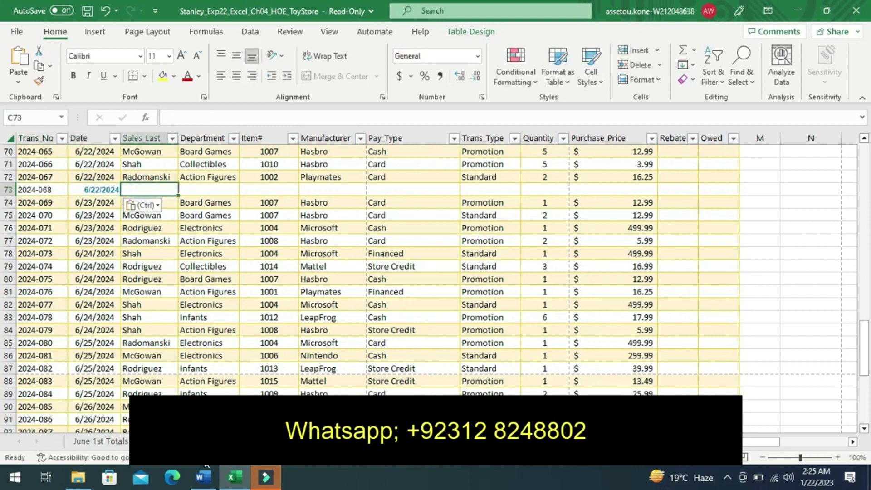
pyautogui.click(199, 478)
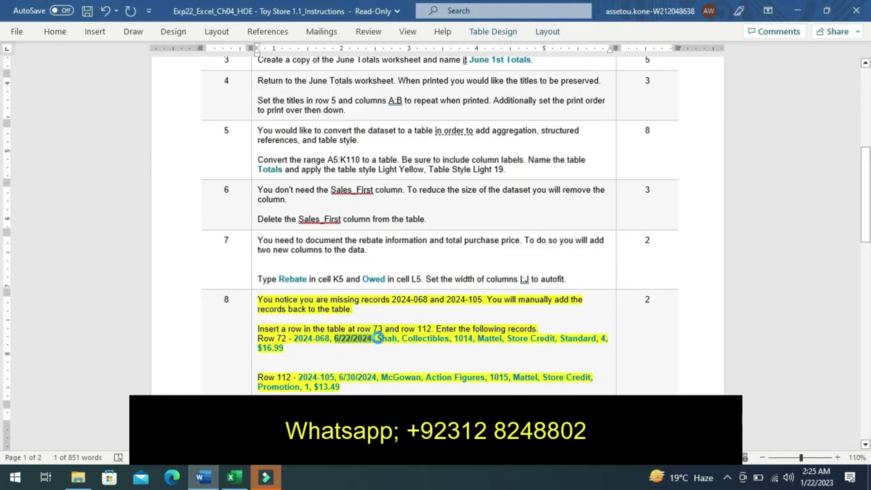
# Paste the salesperson name Shah from Word's Row 72 record into Sales_Last cell C73.
pyautogui.press('pagedown')
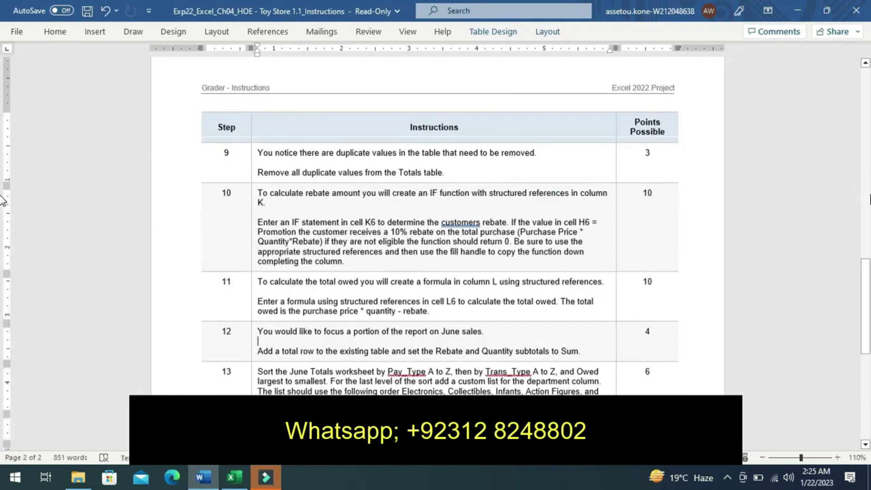
pyautogui.press('pageup')
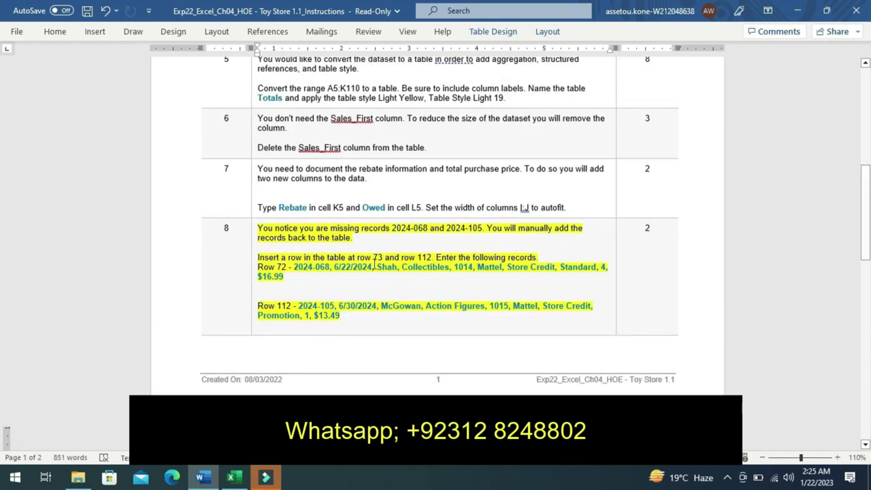
pyautogui.moveTo(378, 267); pyautogui.dragTo(392, 267)
pyautogui.moveTo(392, 267); pyautogui.dragTo(397, 268)
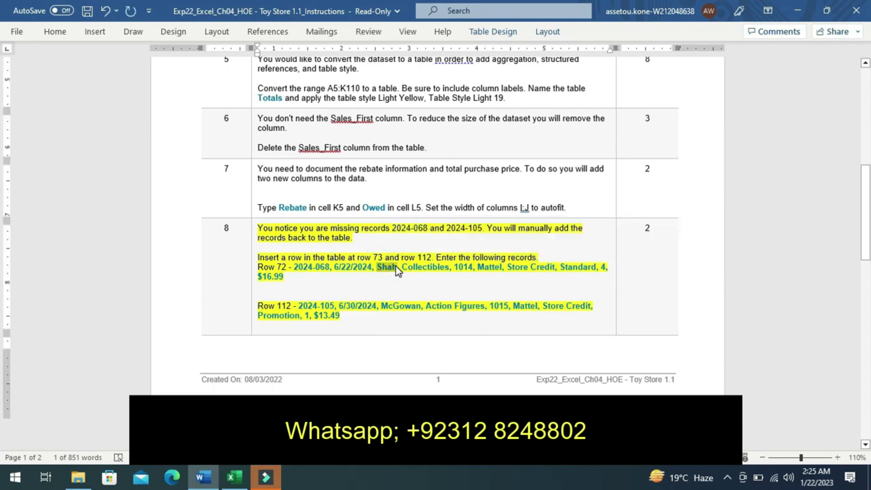
pyautogui.click(229, 478)
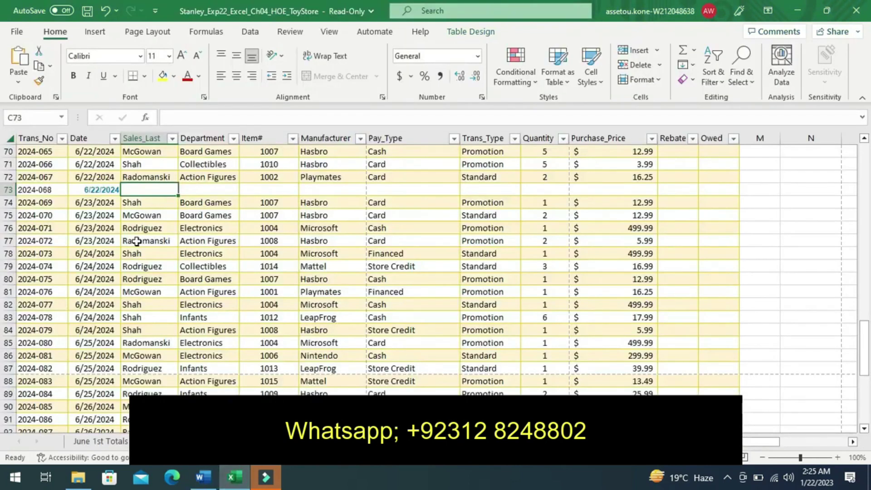
pyautogui.click(138, 190)
pyautogui.hotkey('ctrl', 'v')
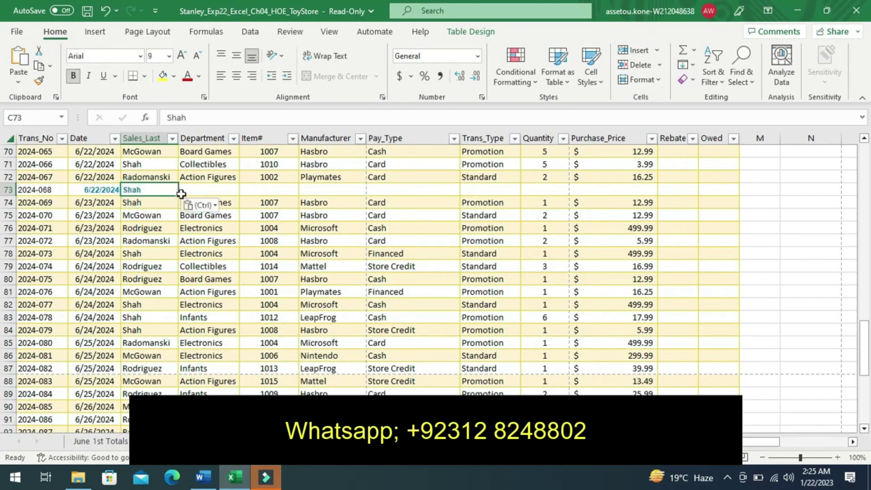
pyautogui.click(212, 184)
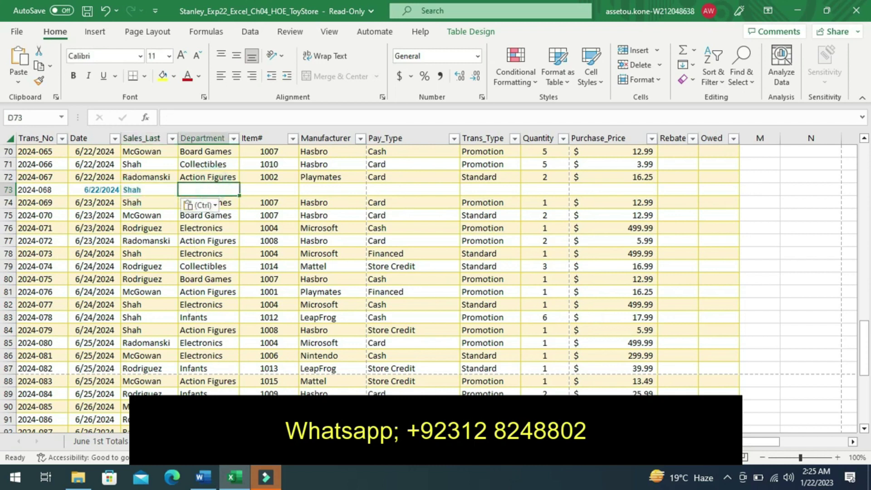
# Copy the department Collectibles from Word into Department cell D73.
pyautogui.click(203, 477)
pyautogui.moveTo(231, 477)
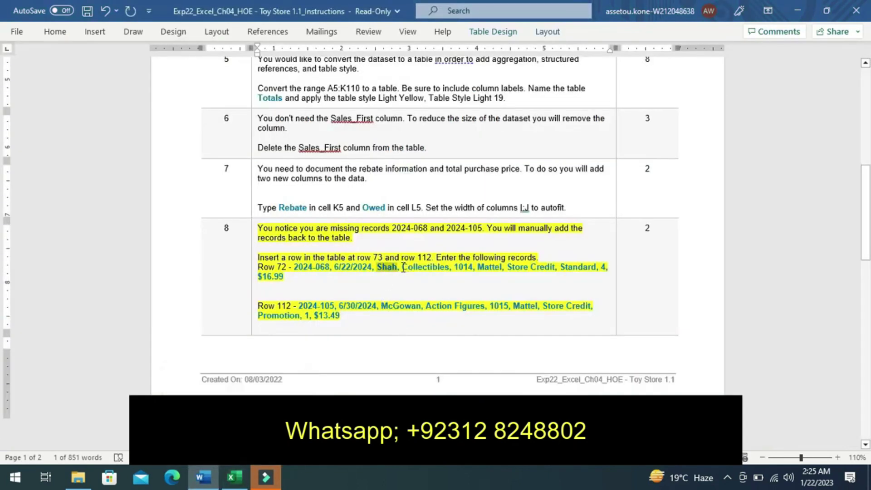
pyautogui.moveTo(402, 267); pyautogui.dragTo(448, 266)
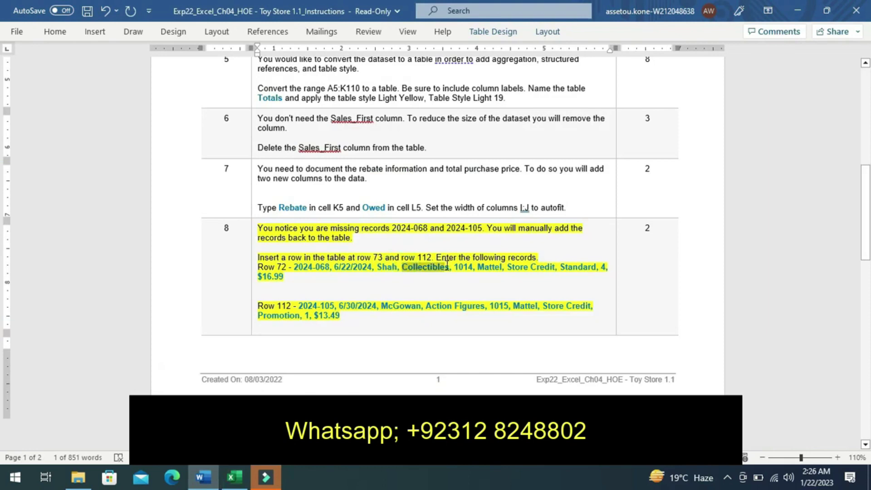
pyautogui.moveTo(448, 267); pyautogui.dragTo(449, 270)
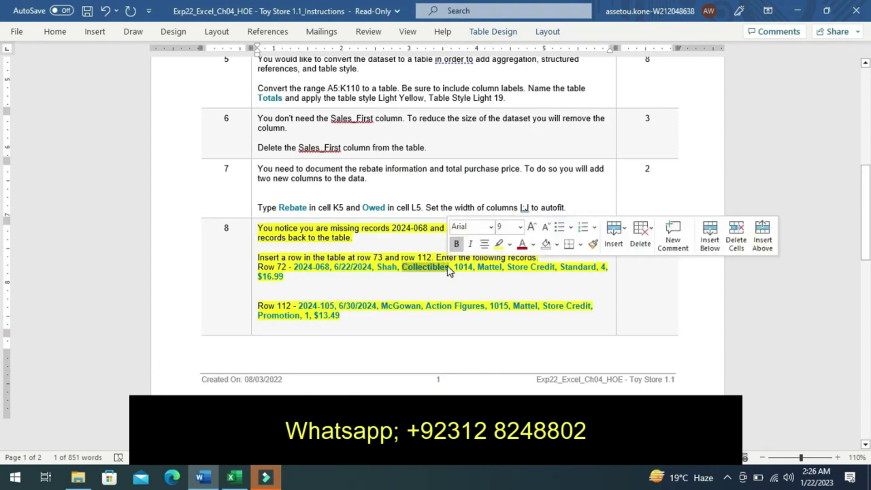
pyautogui.hotkey('ctrl', 'c')
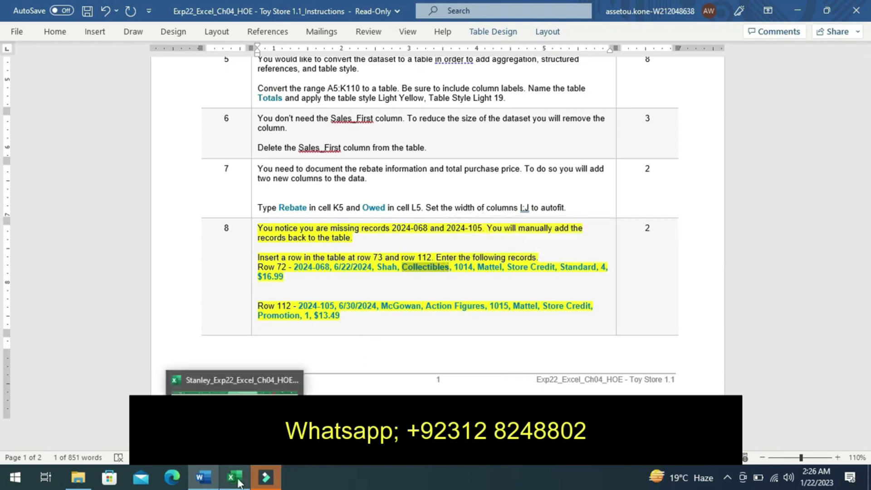
pyautogui.click(234, 403)
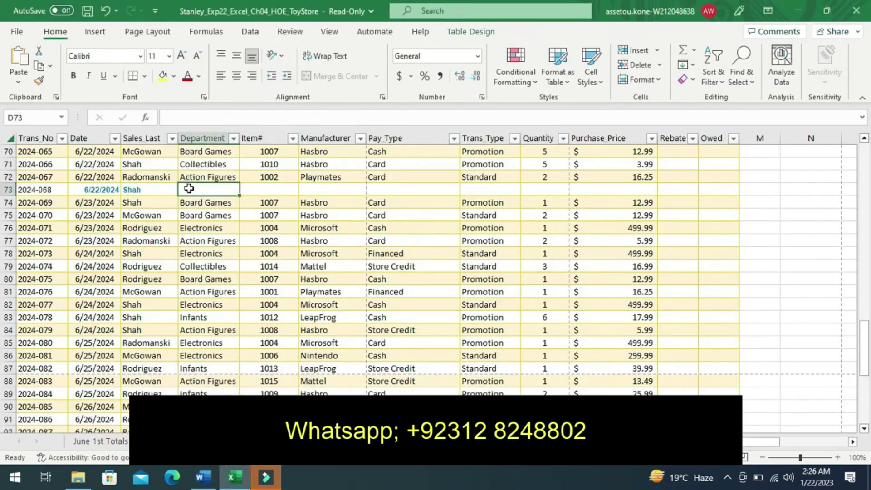
pyautogui.click(188, 188)
pyautogui.hotkey('ctrl', 'v')
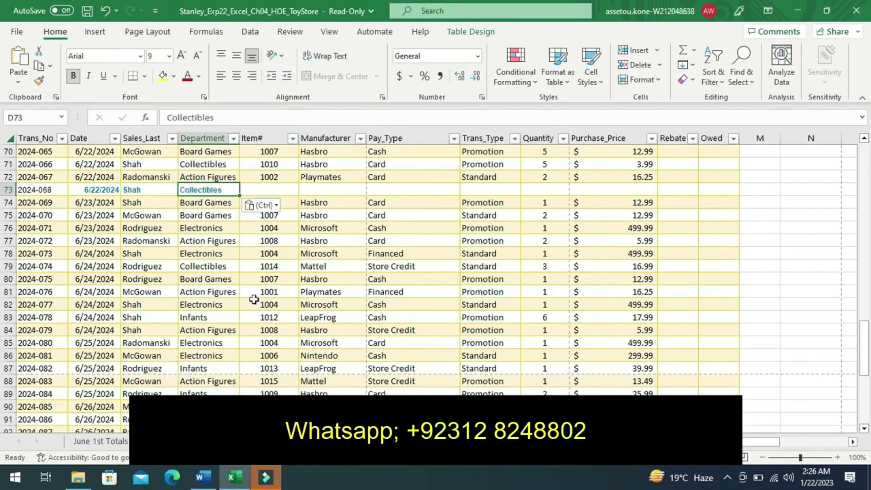
# Copy the item number 1014 from Word's Row 72 record.
pyautogui.click(202, 479)
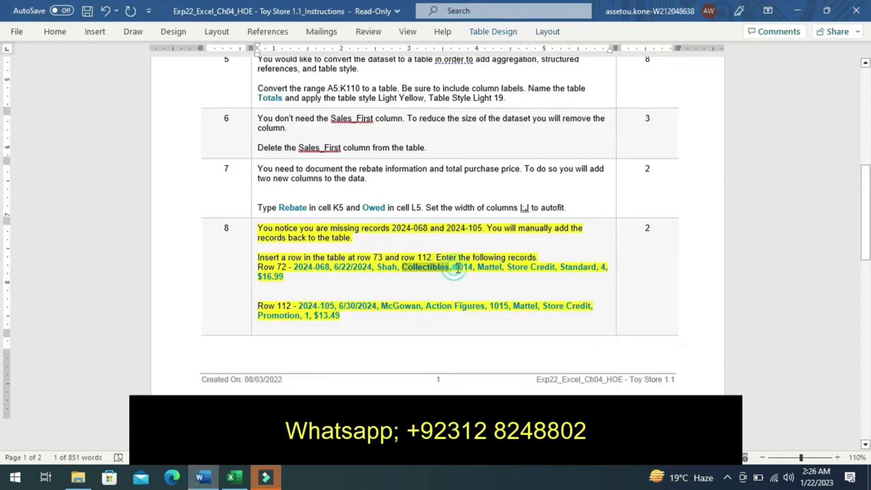
pyautogui.moveTo(454, 268); pyautogui.dragTo(475, 270)
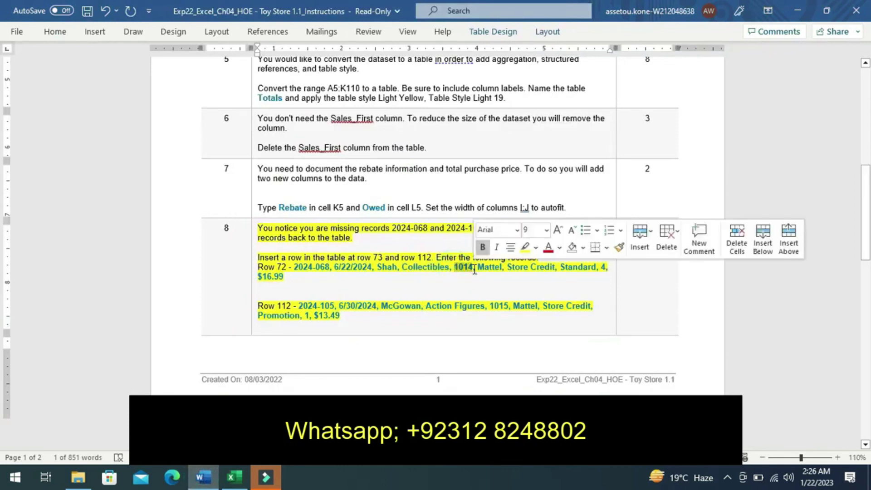
pyautogui.hotkey('ctrl', 'c')
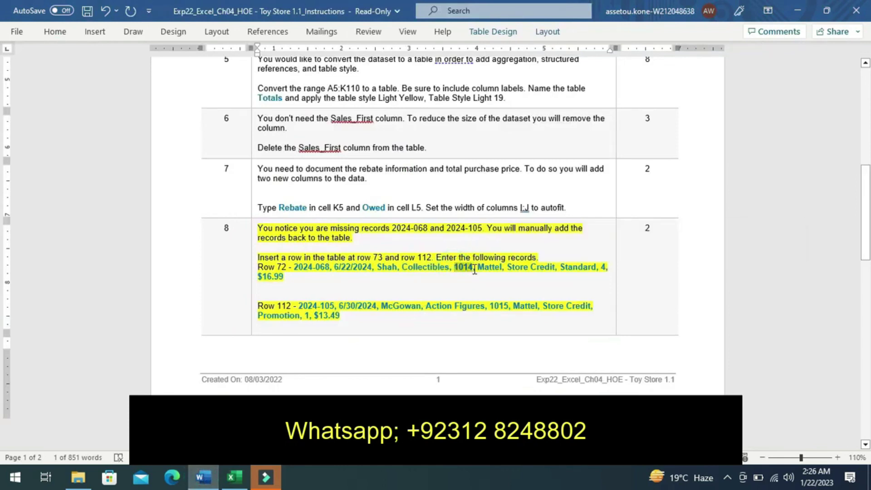
pyautogui.click(234, 481)
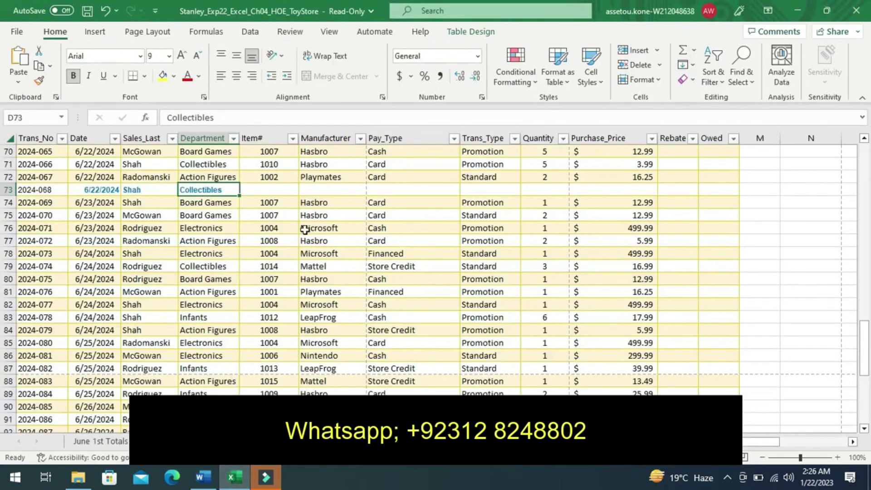
# Paste item number 1014 into Item# cell E73.
pyautogui.click(263, 191)
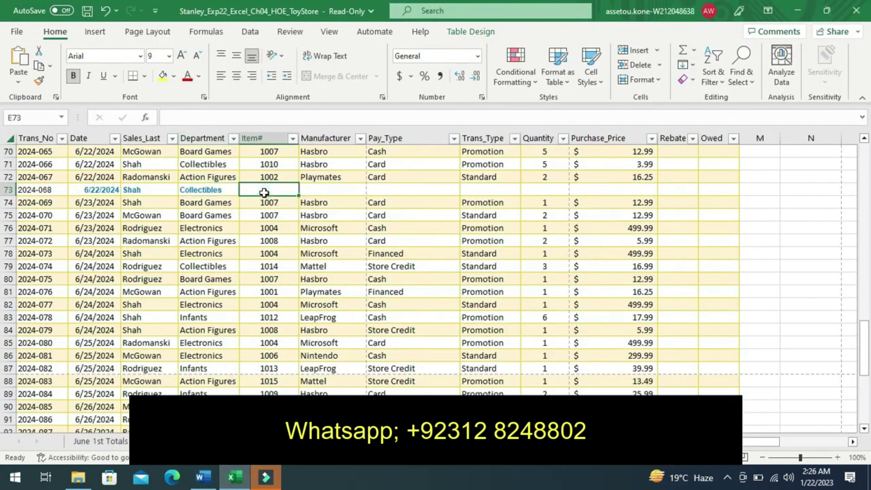
pyautogui.hotkey('ctrl', 'v')
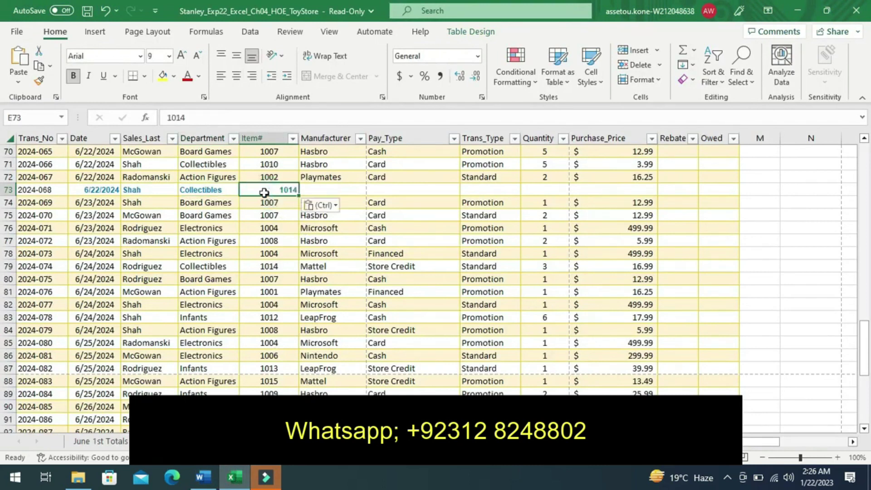
pyautogui.click(323, 185)
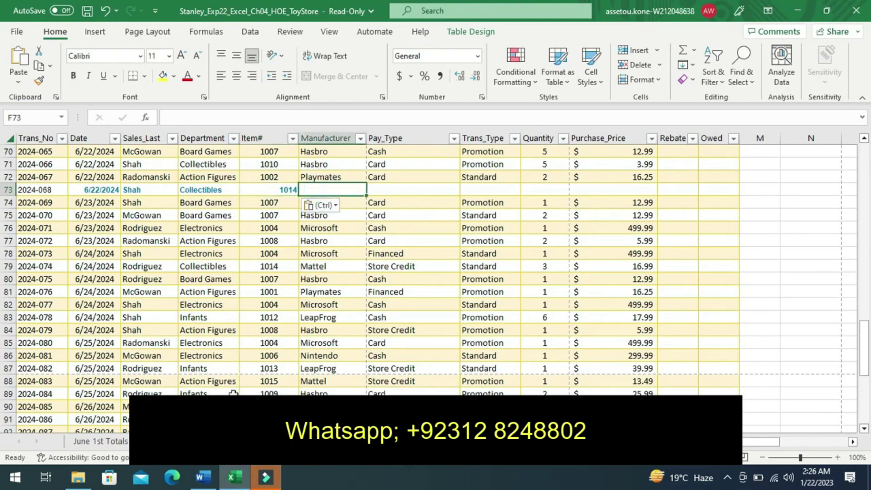
# Copy the manufacturer Mattel from Word into Manufacturer cell F73.
pyautogui.click(204, 477)
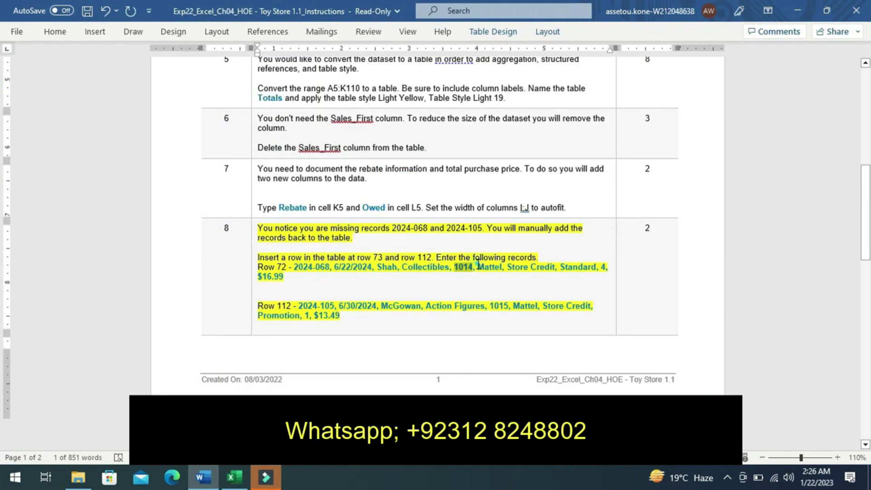
pyautogui.moveTo(478, 263); pyautogui.dragTo(490, 272)
pyautogui.moveTo(490, 272); pyautogui.dragTo(501, 268)
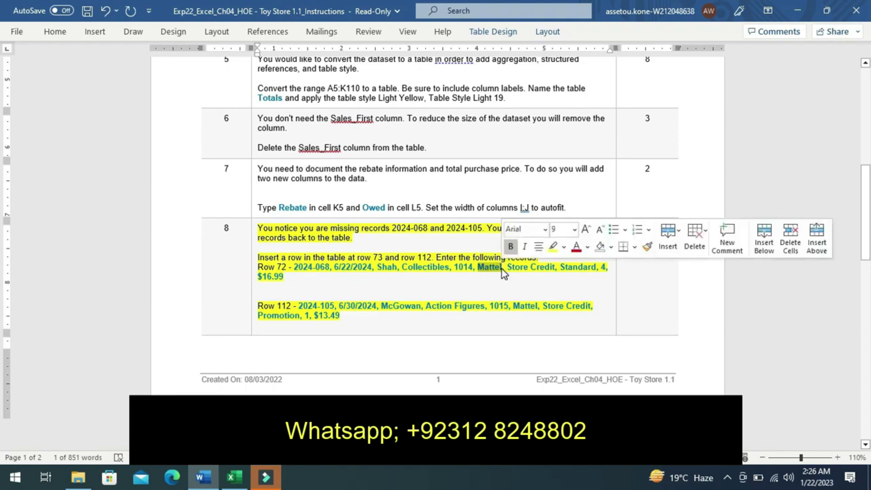
pyautogui.hotkey('ctrl', 'c')
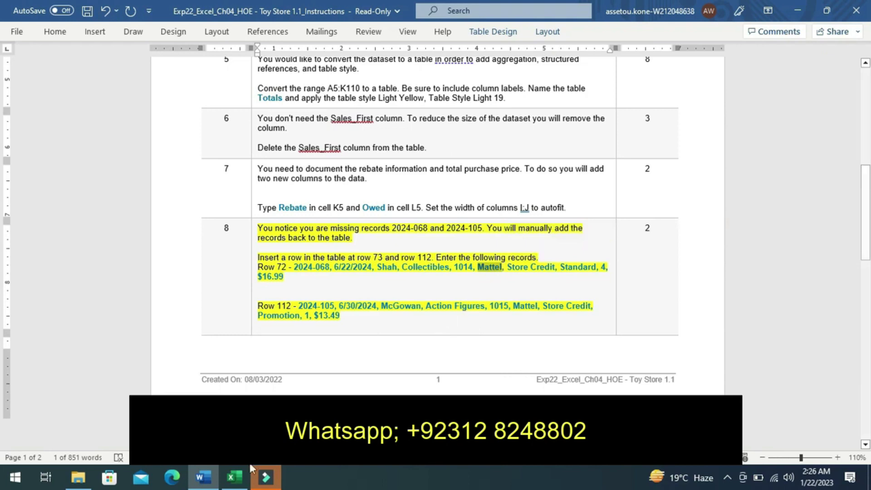
pyautogui.click(234, 477)
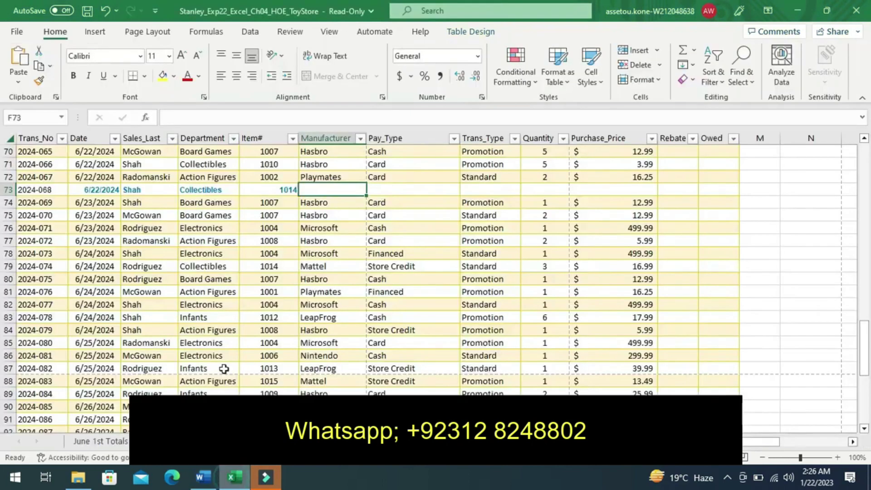
pyautogui.click(305, 190)
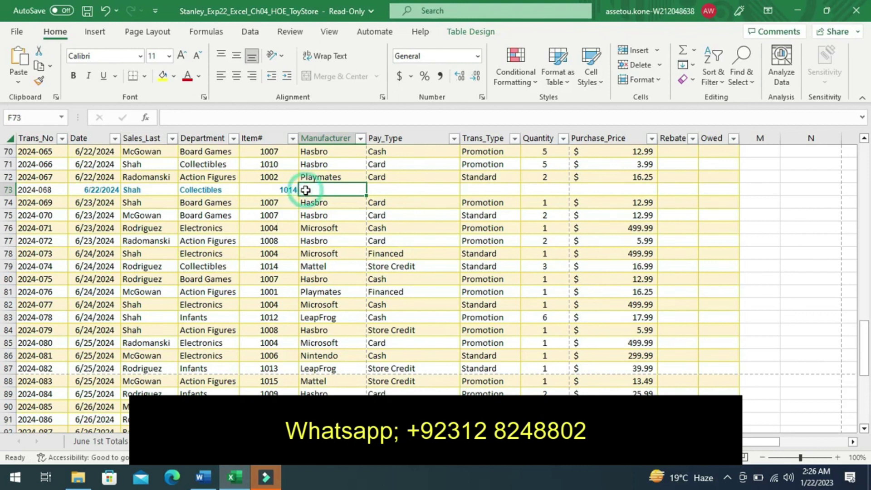
pyautogui.hotkey('ctrl', 'v')
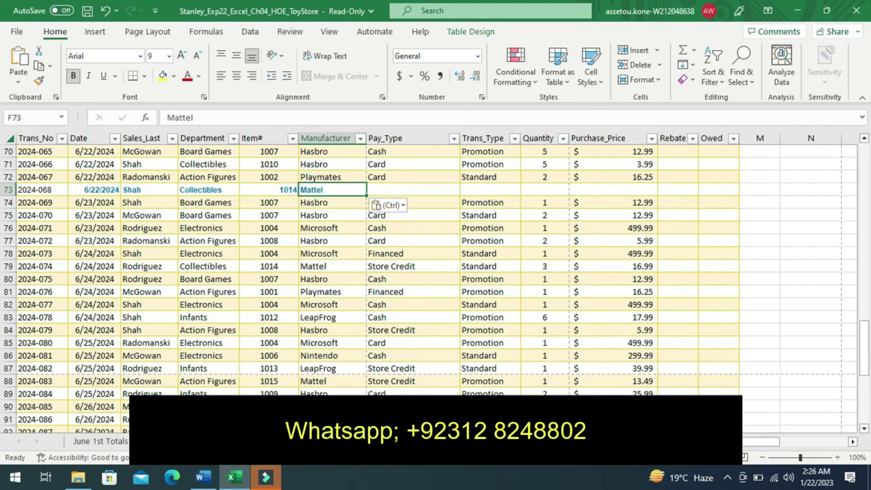
# Select the payment type Store Credit in Word's Row 72 record.
pyautogui.click(202, 477)
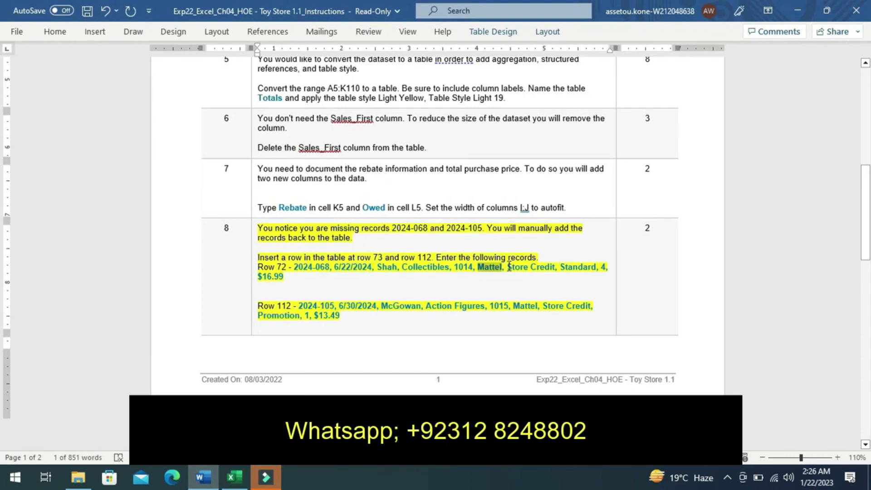
pyautogui.moveTo(507, 268); pyautogui.dragTo(545, 263)
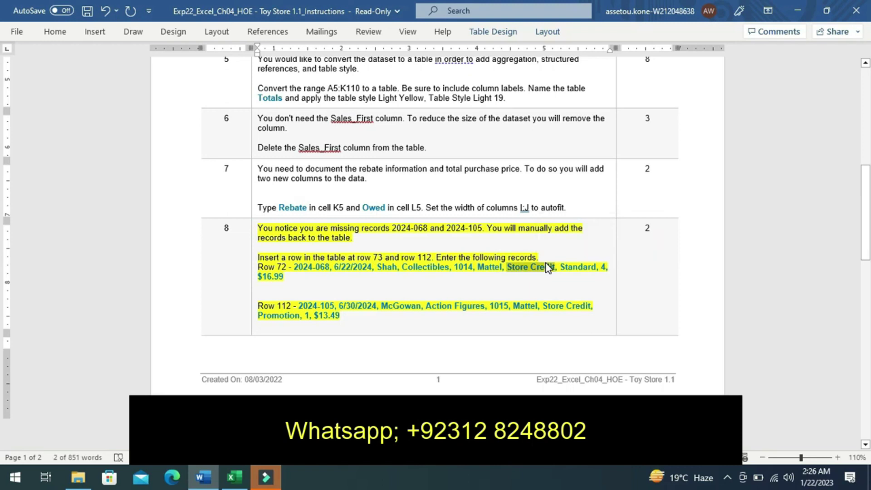
pyautogui.click(235, 477)
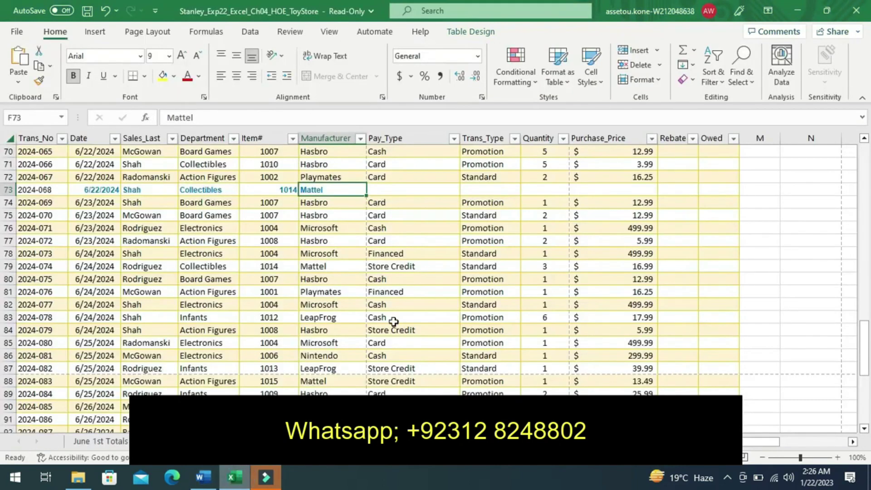
# Paste Store Credit into the Pay_Type cell G73.
pyautogui.click(383, 191)
pyautogui.hotkey('ctrl', 'v')
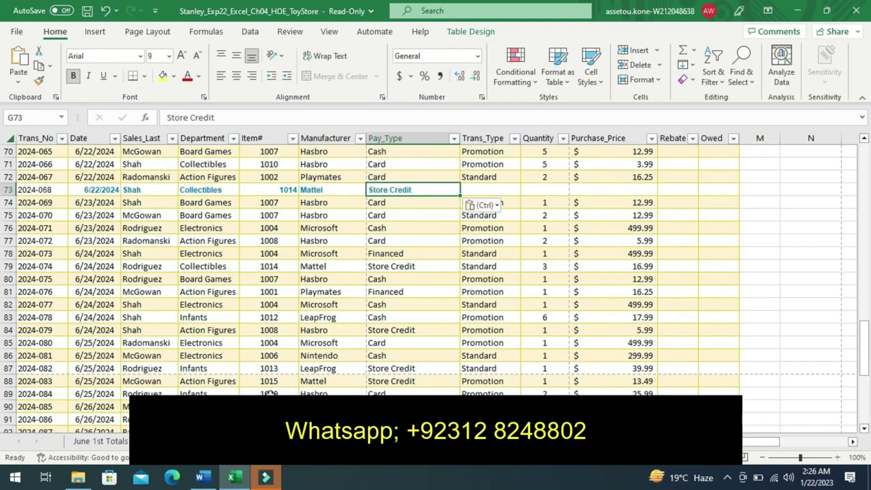
pyautogui.click(209, 482)
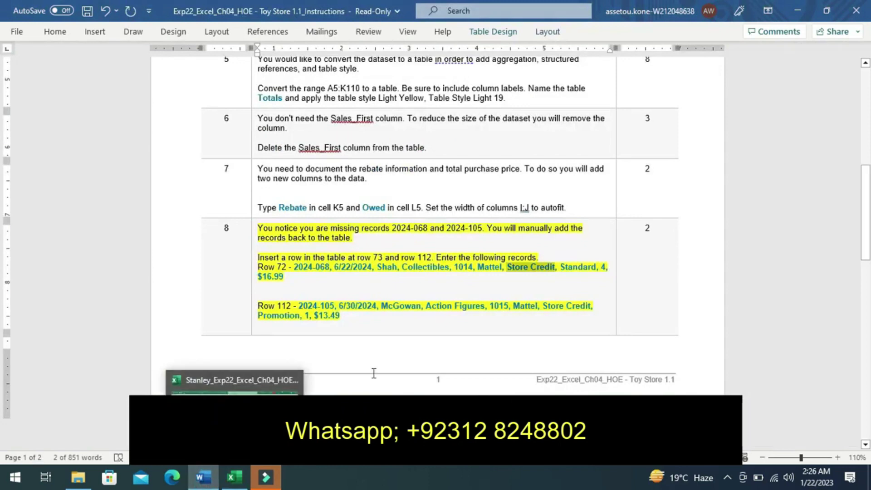
# Copy the transaction type Standard from Word into Trans_Type cell H73.
pyautogui.click(562, 267)
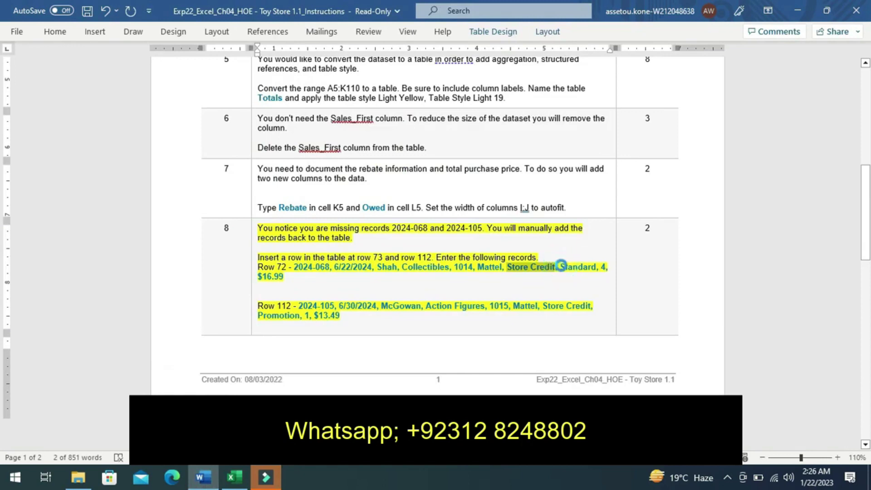
pyautogui.press('pagedown')
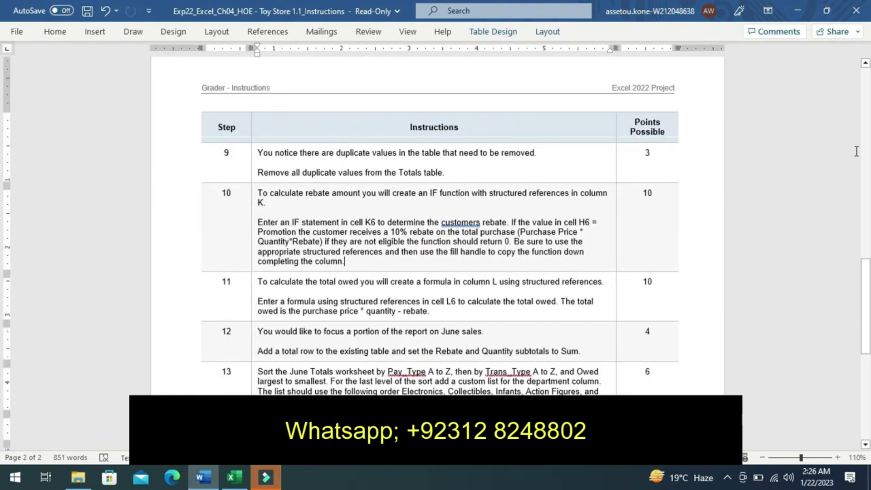
pyautogui.press('pageup')
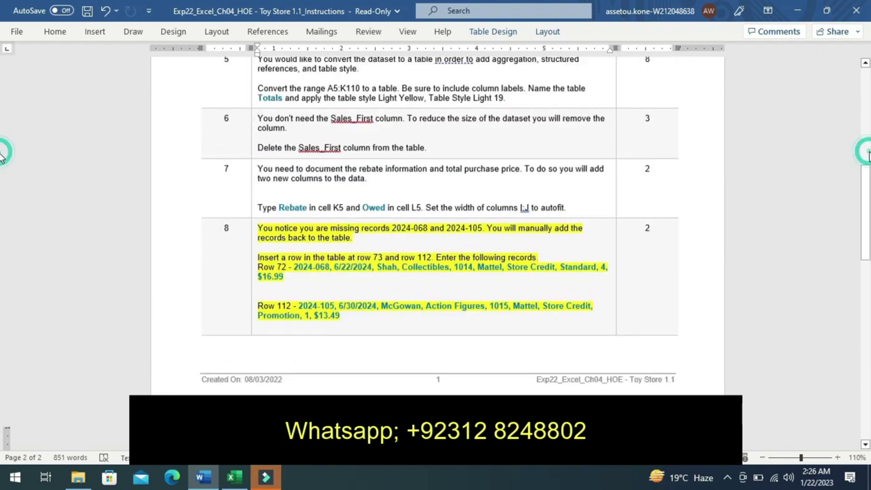
pyautogui.click(561, 266)
pyautogui.moveTo(561, 267); pyautogui.dragTo(595, 268)
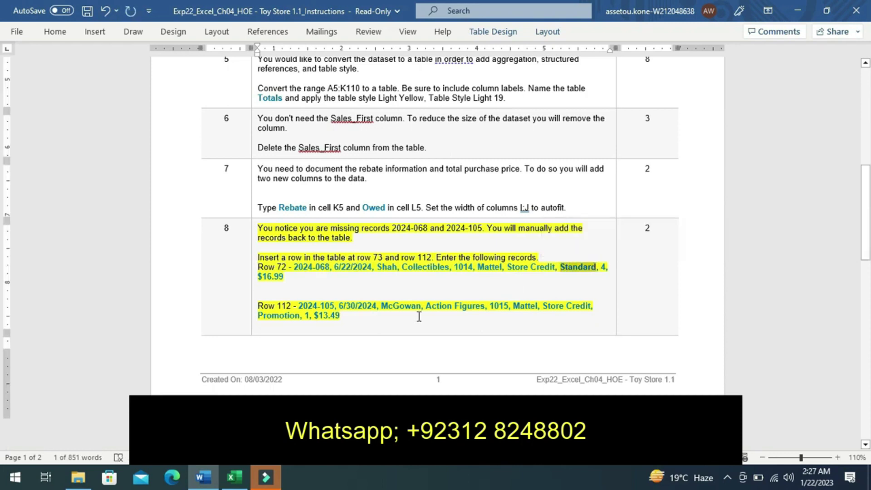
pyautogui.click(233, 476)
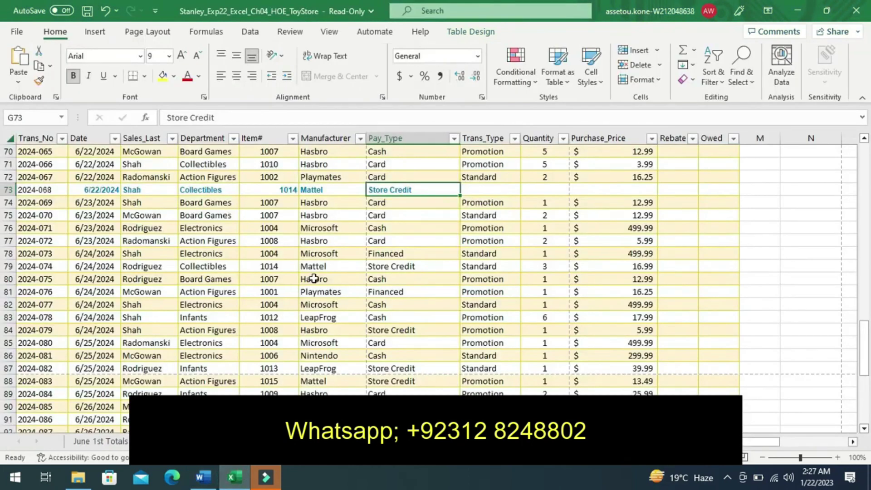
pyautogui.click(478, 187)
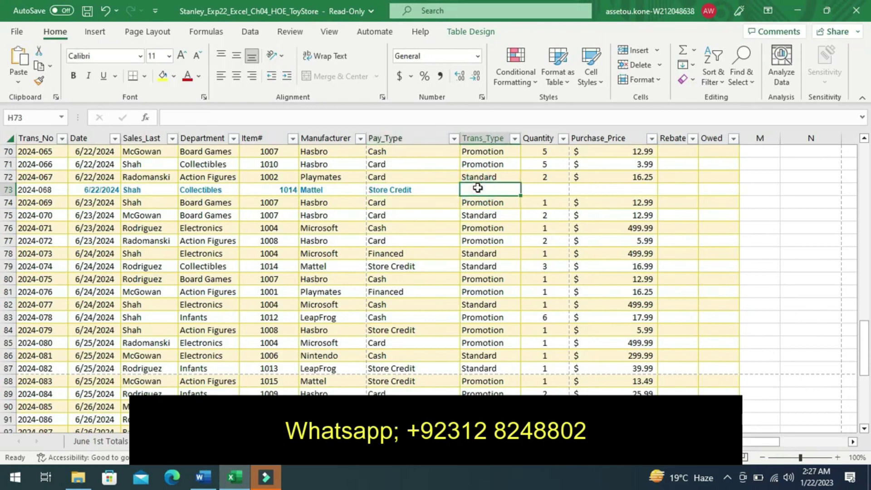
pyautogui.hotkey('ctrl', 'v')
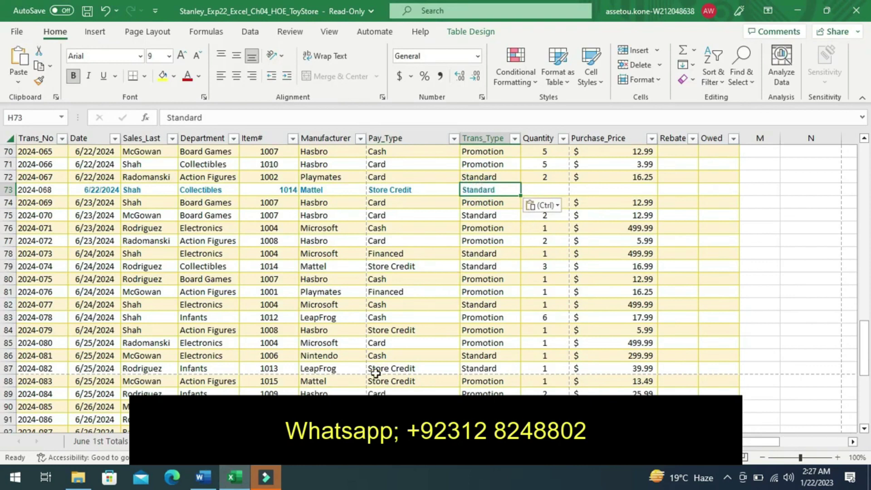
pyautogui.click(210, 477)
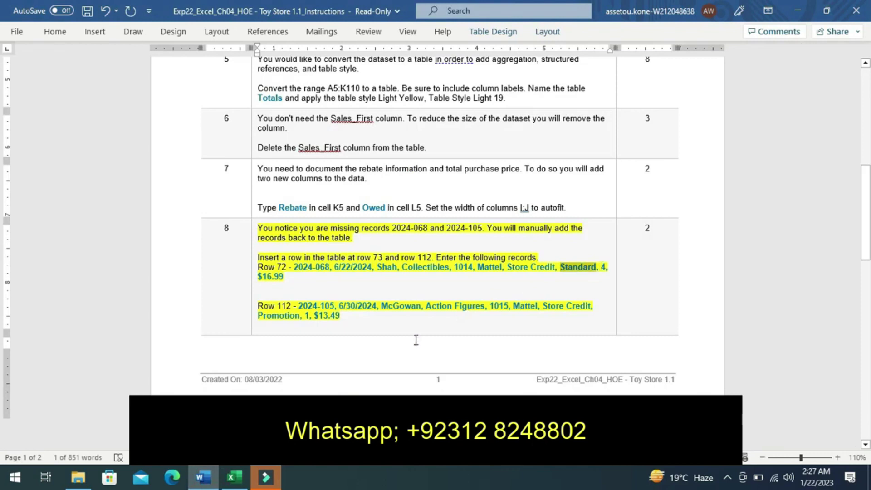
pyautogui.click(234, 479)
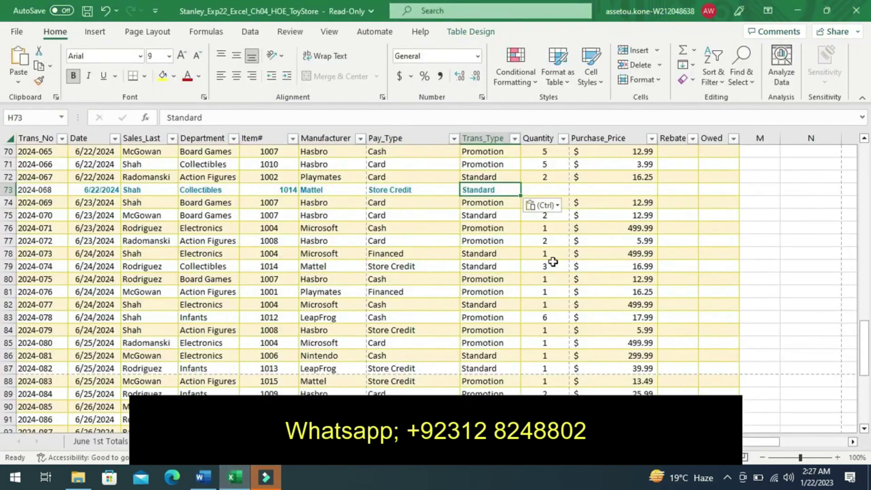
# Enter quantity 4 in cell I73.
pyautogui.click(544, 191)
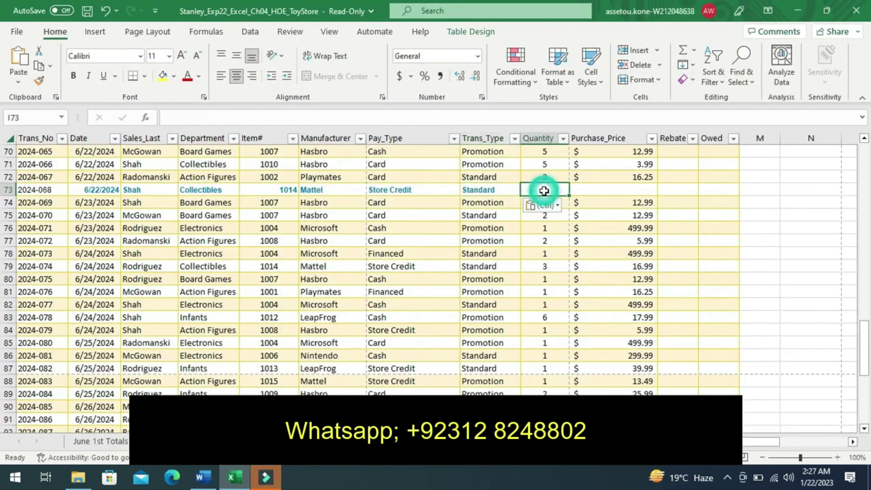
pyautogui.write('4')
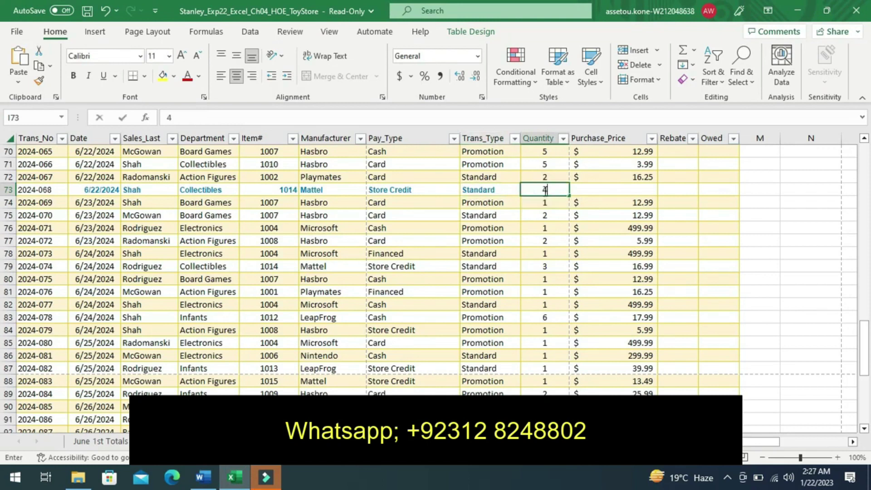
pyautogui.click(586, 189)
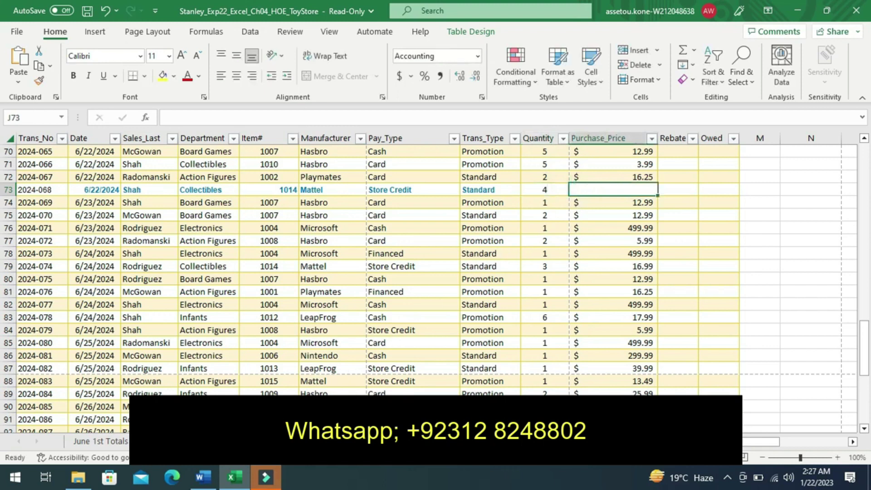
# Copy the price $16.99 from Word into Purchase_Price cell J73.
pyautogui.click(204, 477)
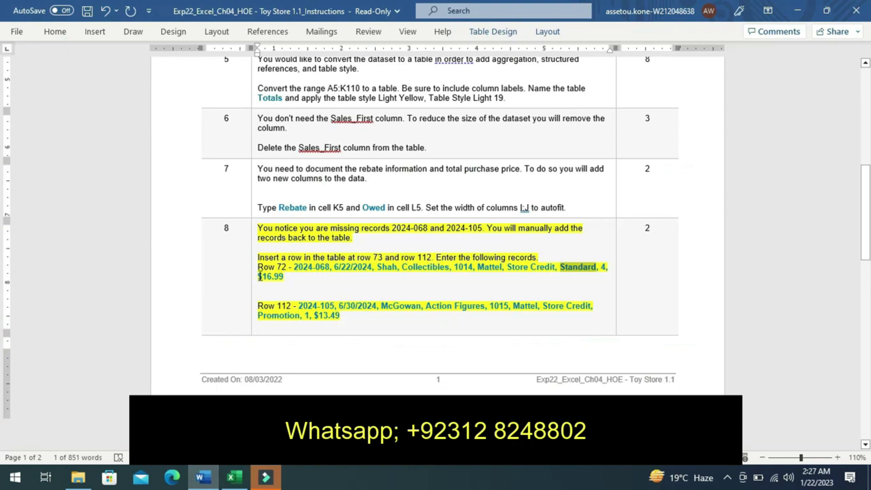
pyautogui.moveTo(259, 276); pyautogui.dragTo(282, 277)
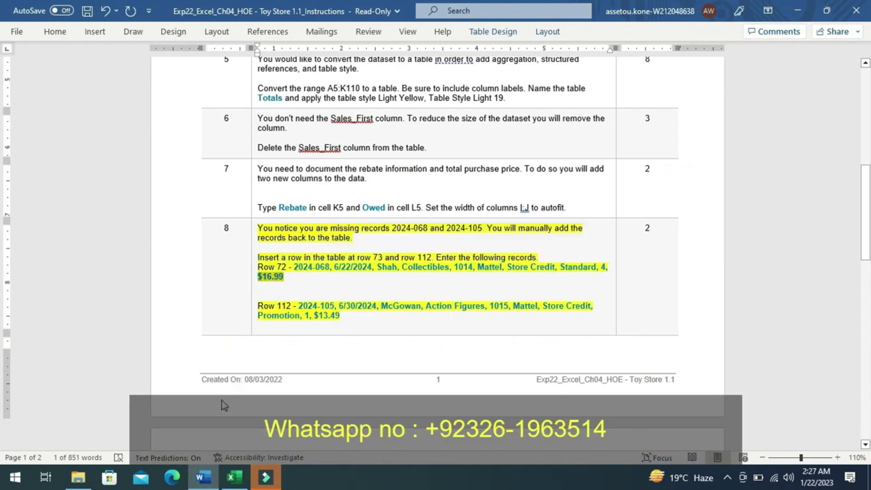
pyautogui.click(232, 484)
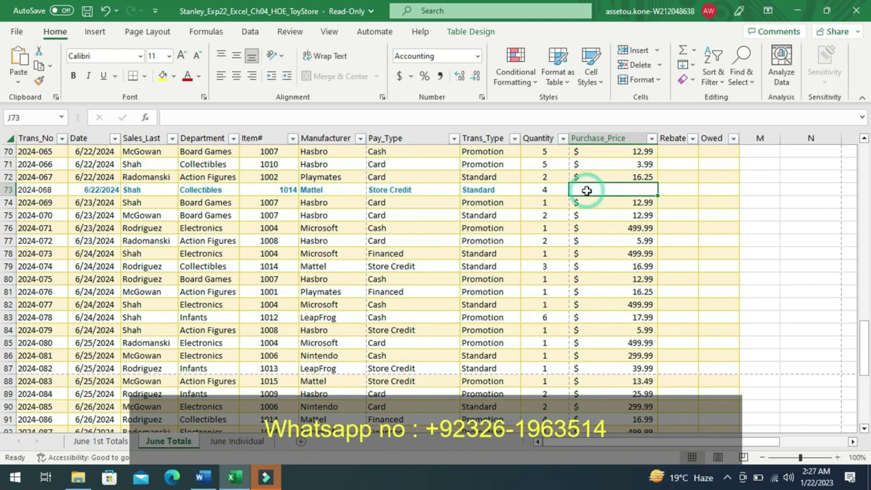
pyautogui.hotkey('ctrl', 'v')
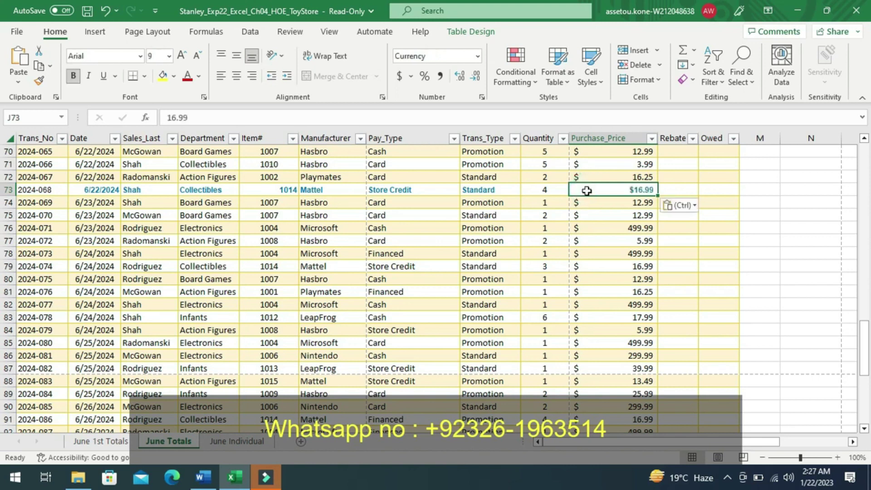
pyautogui.press('Down')
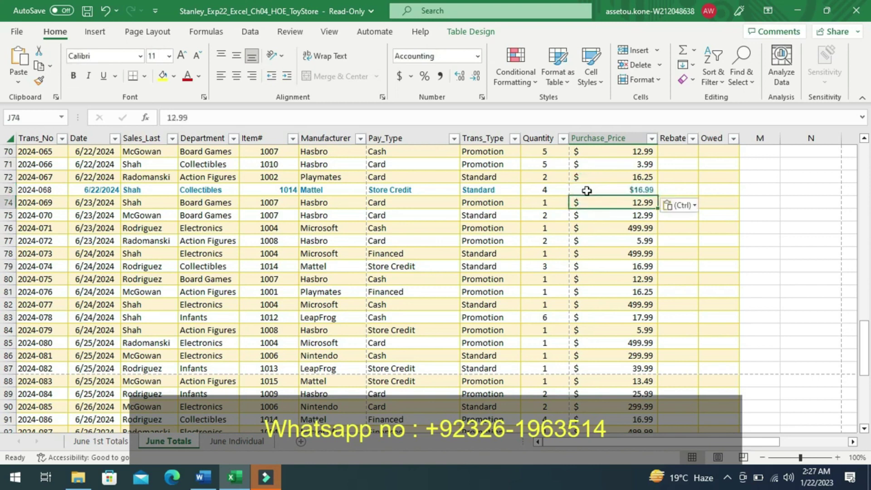